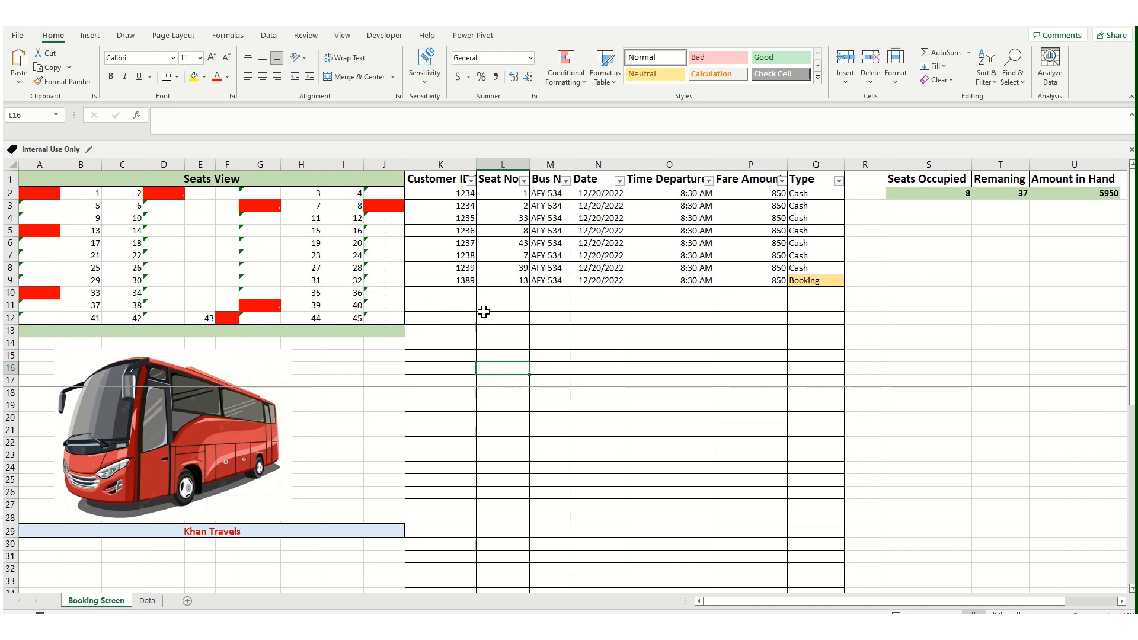
Step: Examine the seat map, the seat and cash totals, and the booking table's columns from Customer ID to Type
click(454, 299)
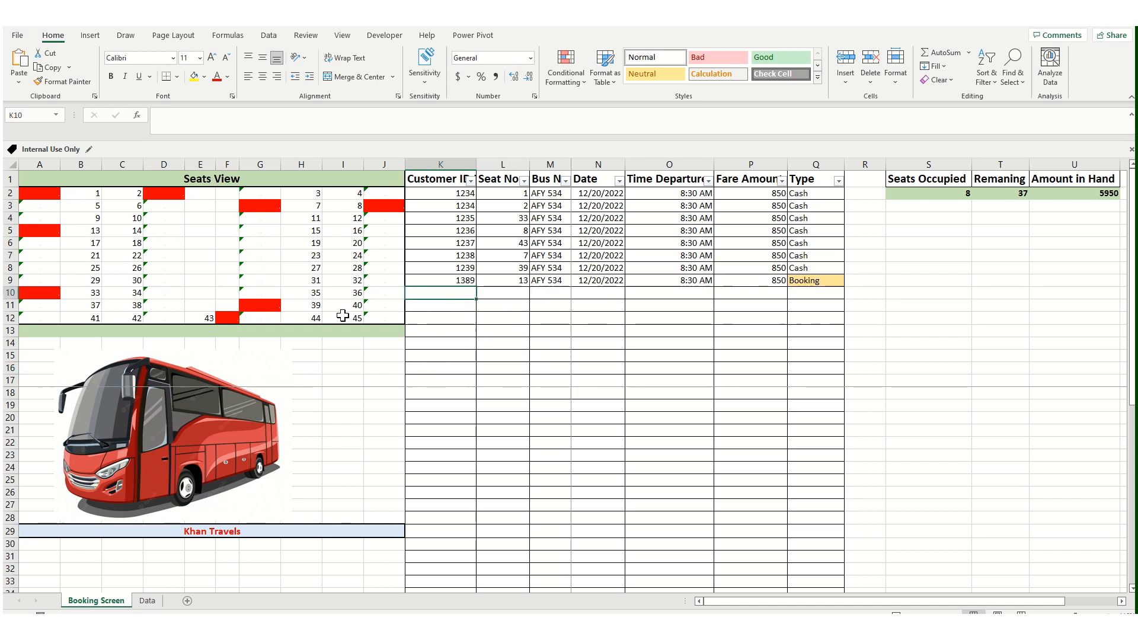
click(189, 229)
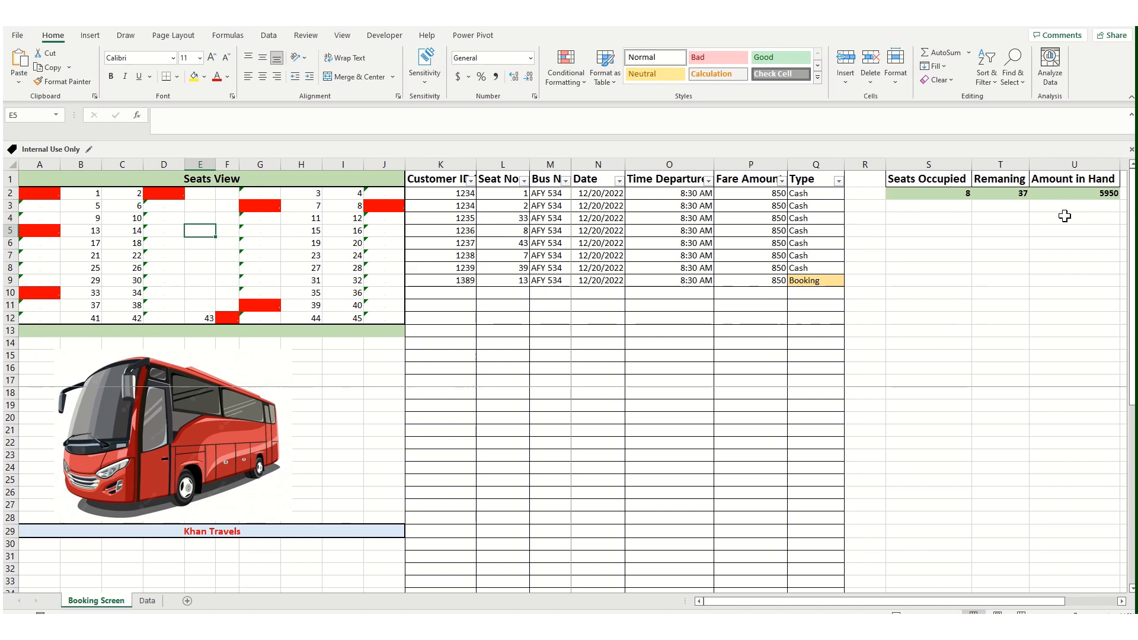
click(962, 198)
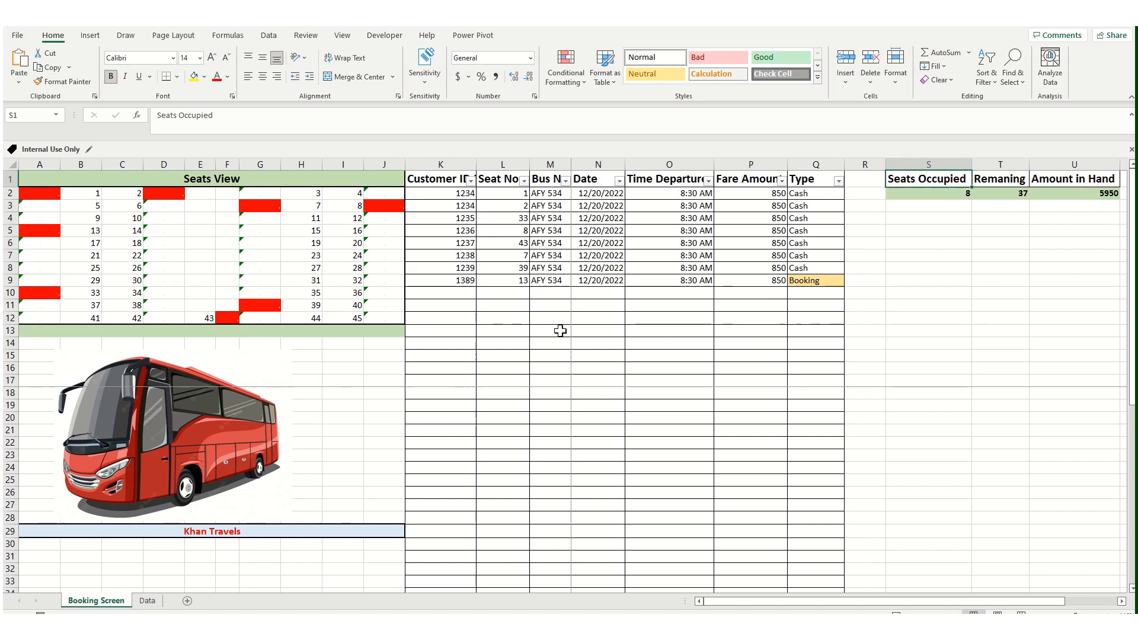
click(585, 347)
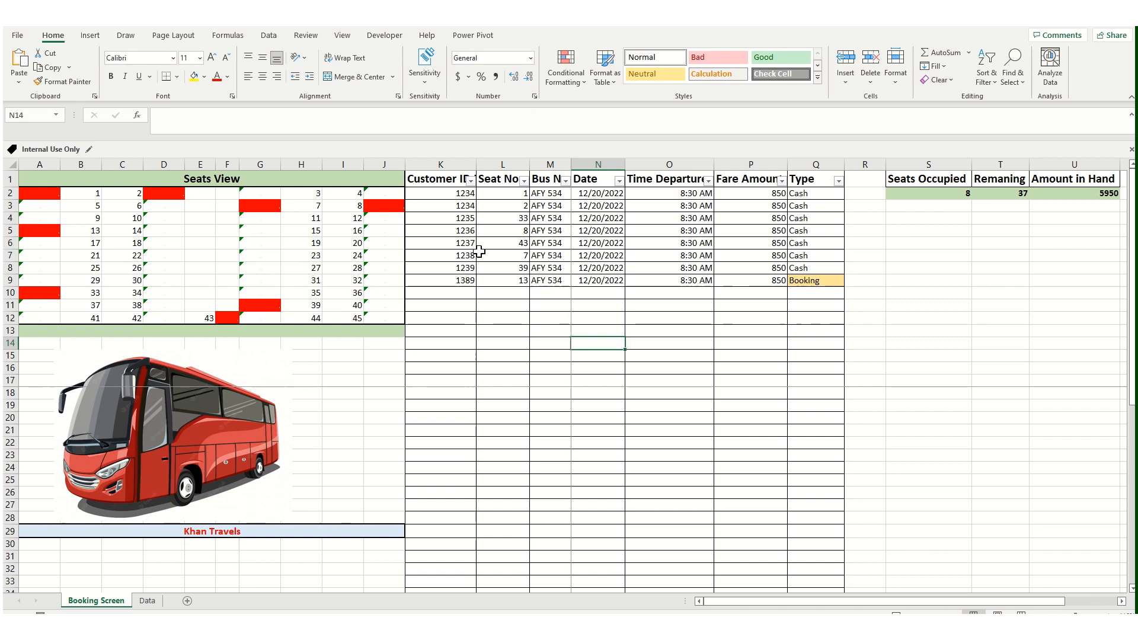
click(471, 231)
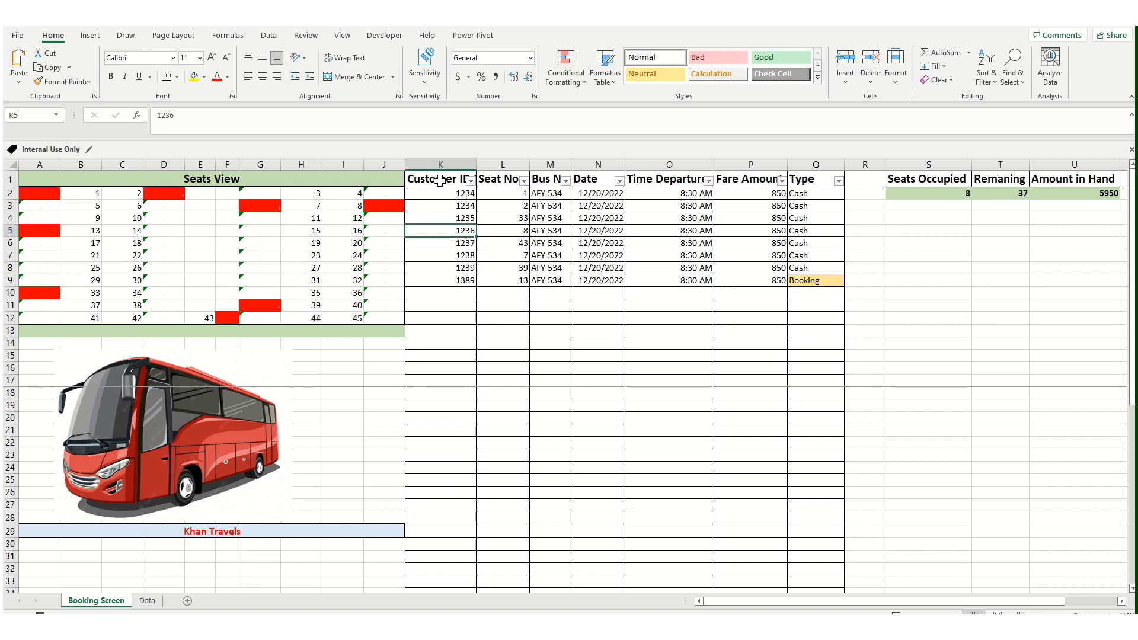
click(494, 307)
click(441, 177)
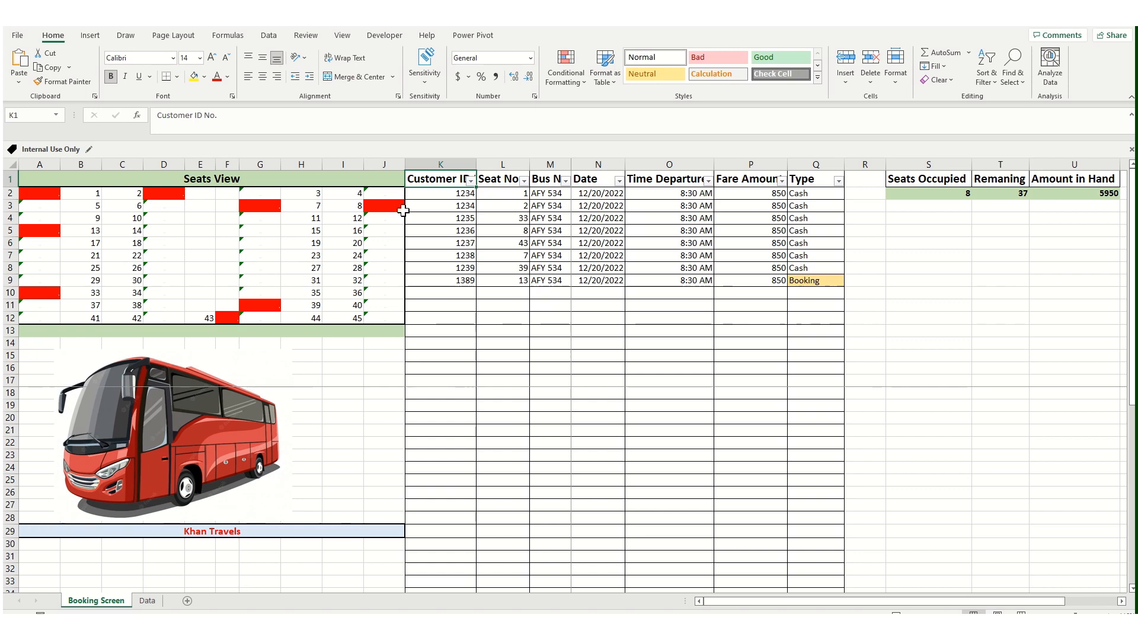
click(447, 297)
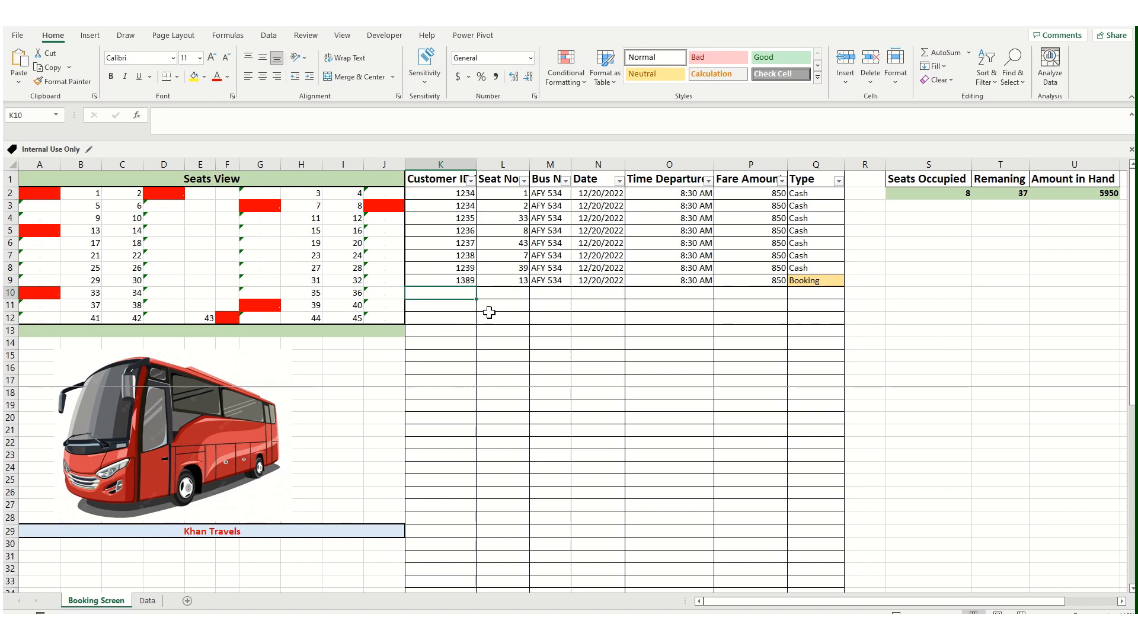
click(512, 315)
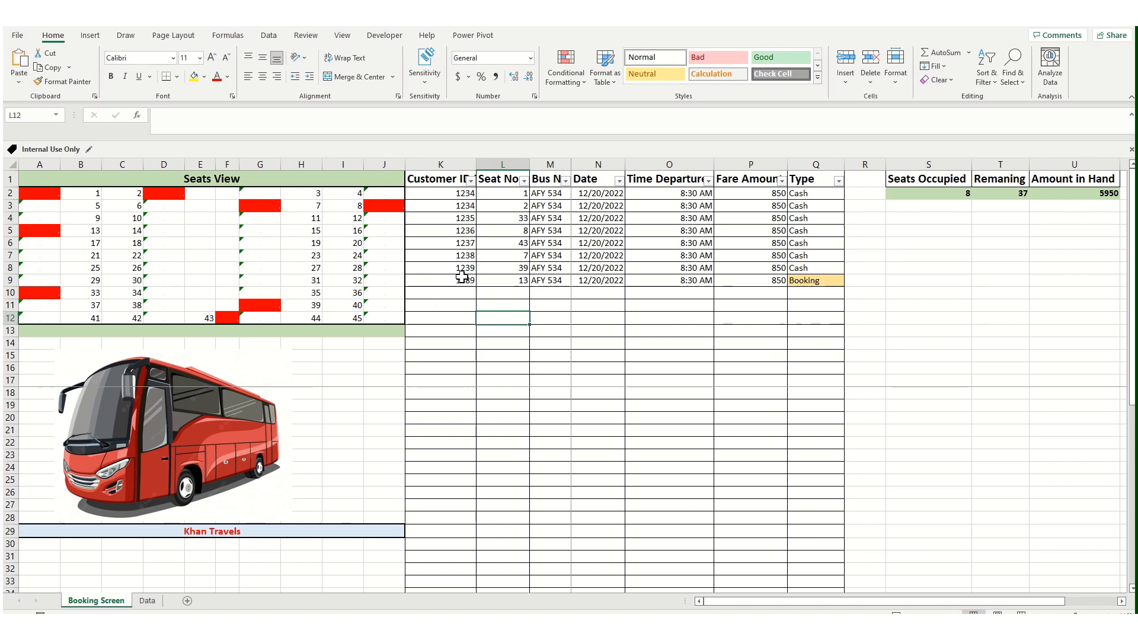
click(502, 284)
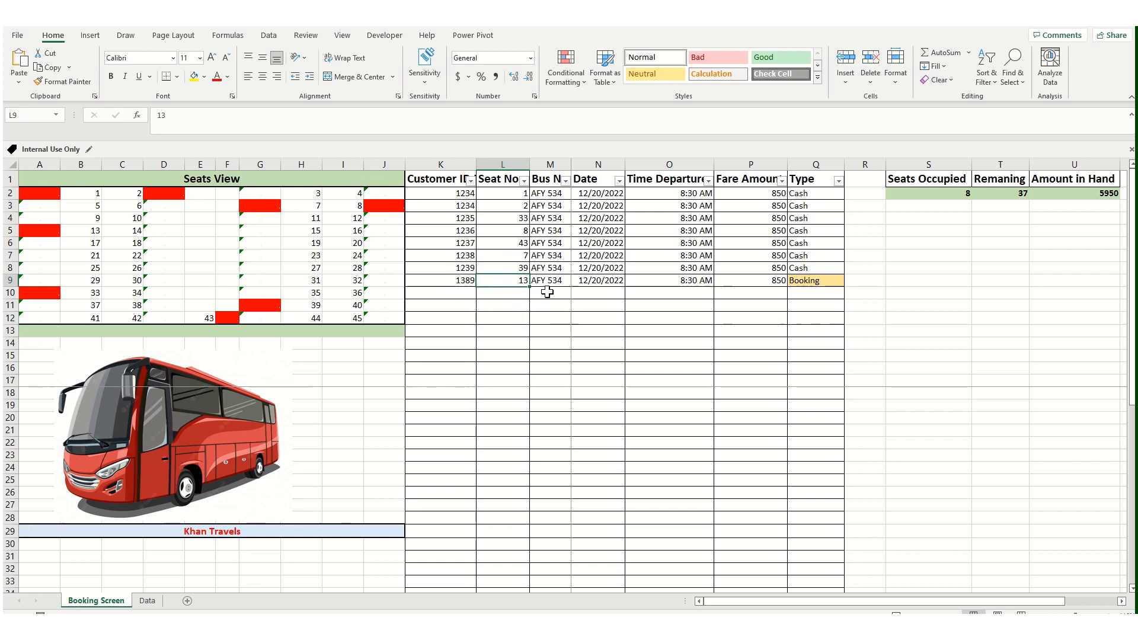
click(611, 295)
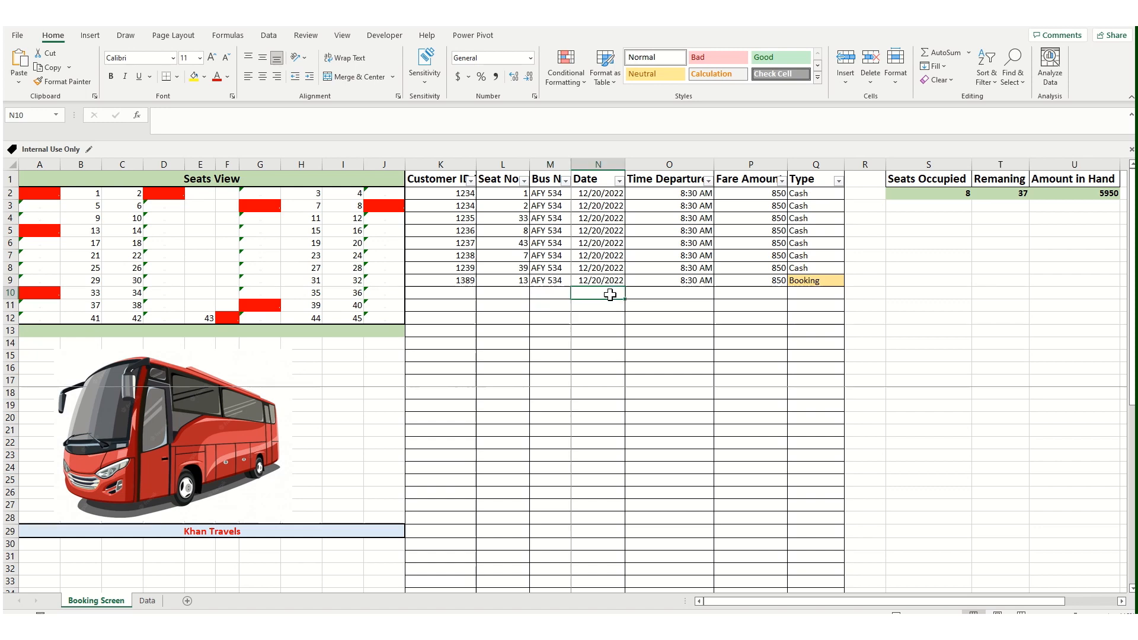
click(705, 292)
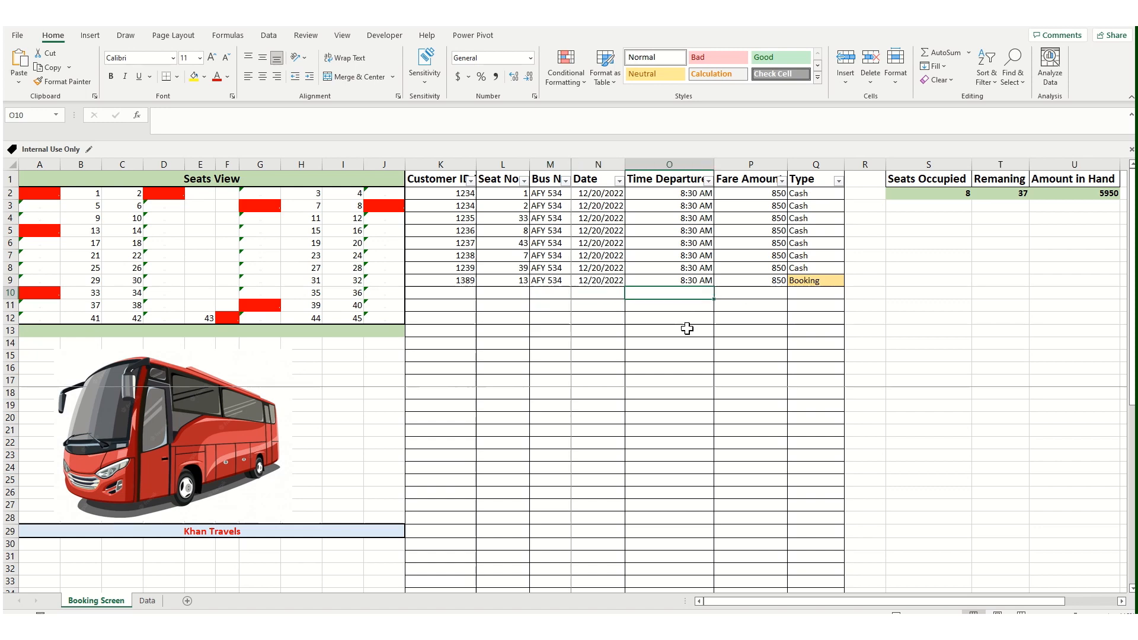
click(747, 289)
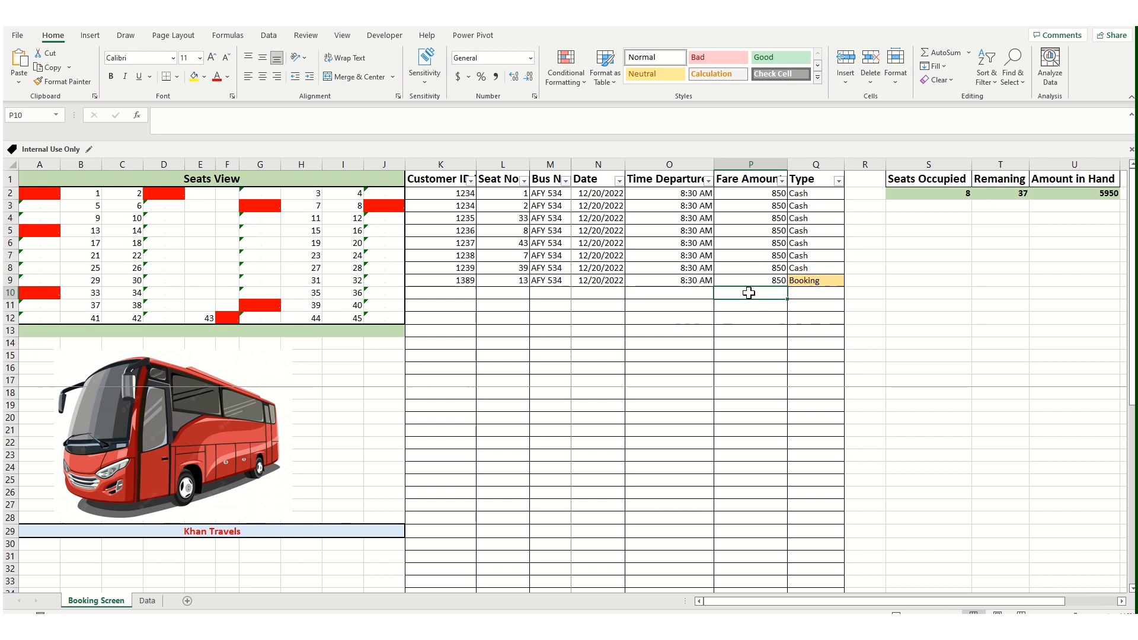
click(807, 301)
click(813, 256)
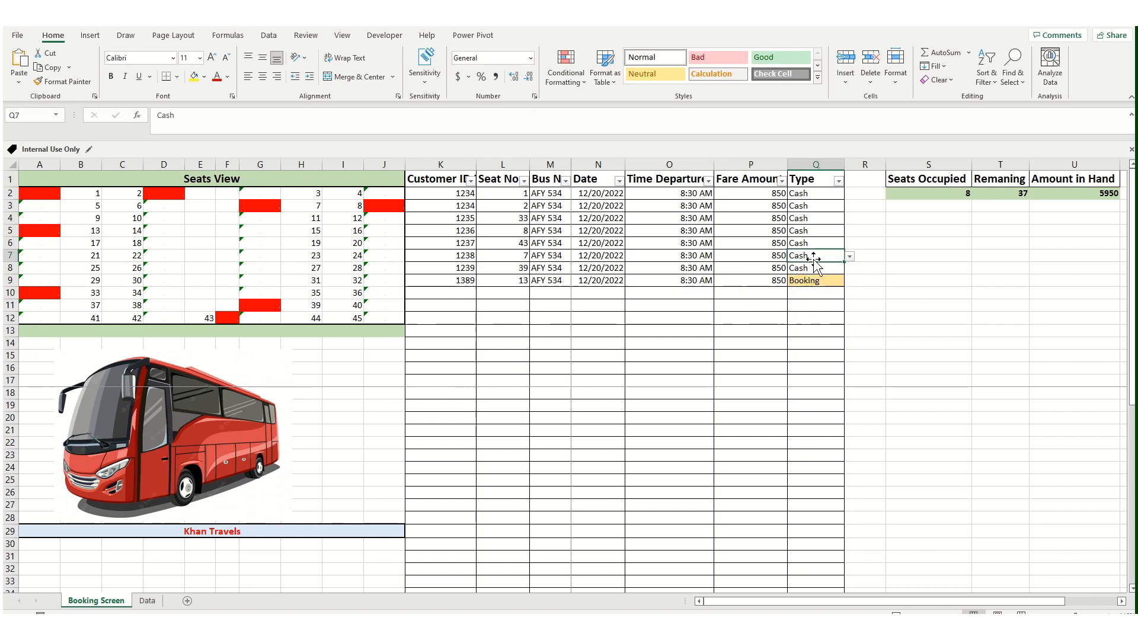
click(814, 283)
click(819, 302)
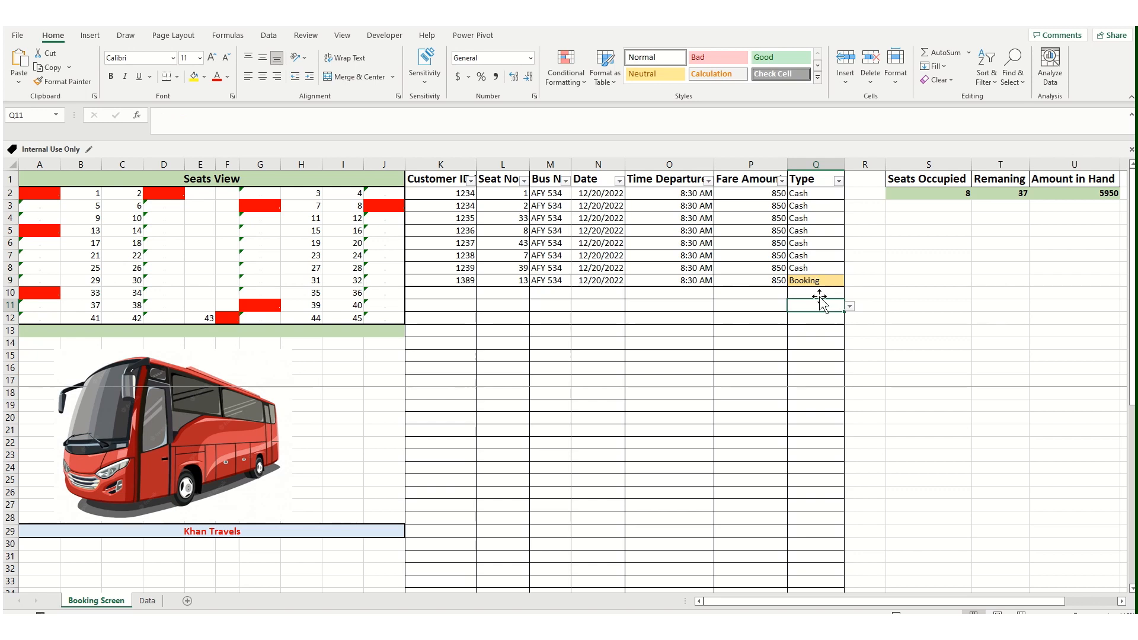
Step: Fill the Booking type from Q9 down into Q10 and clear Q10 again
drag(818, 283, 817, 292)
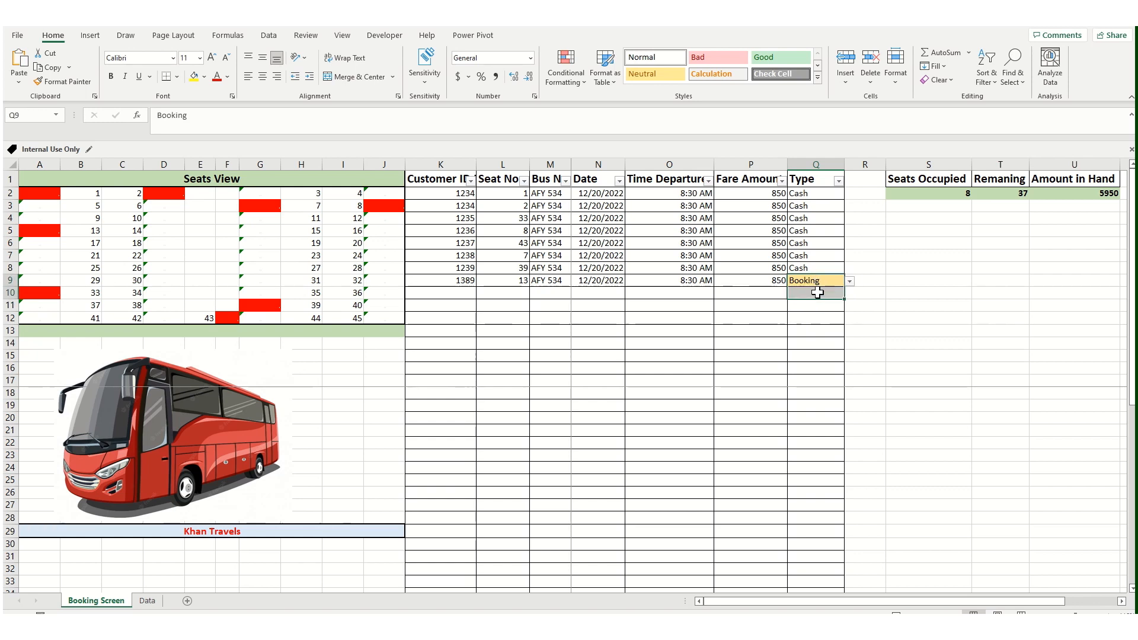
key(ctrl+d)
click(806, 330)
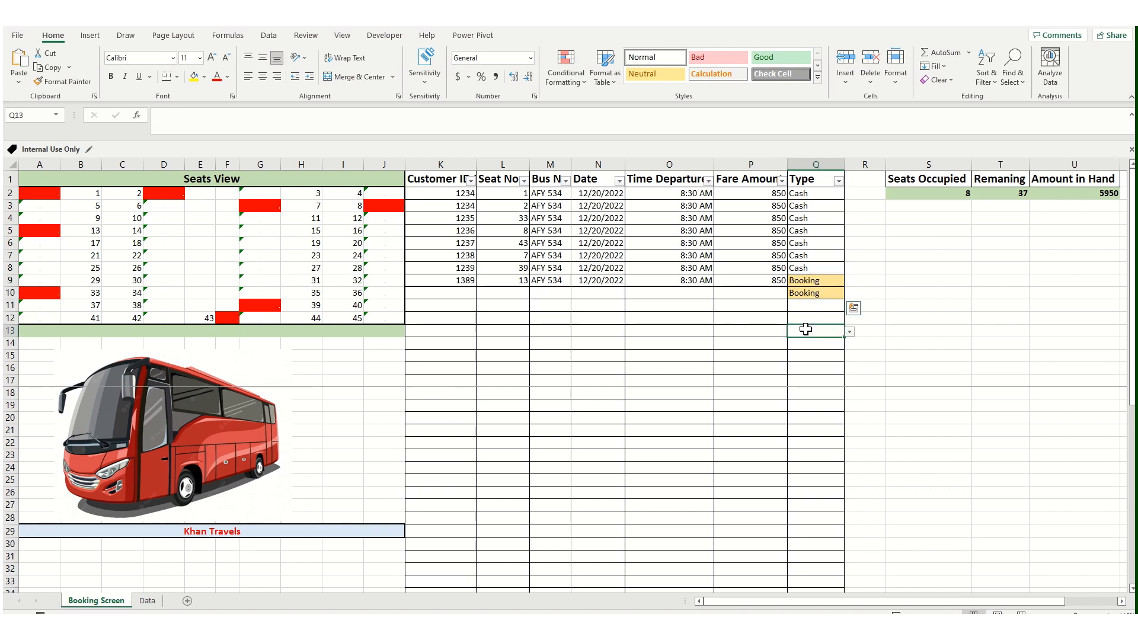
click(816, 295)
key(Delete)
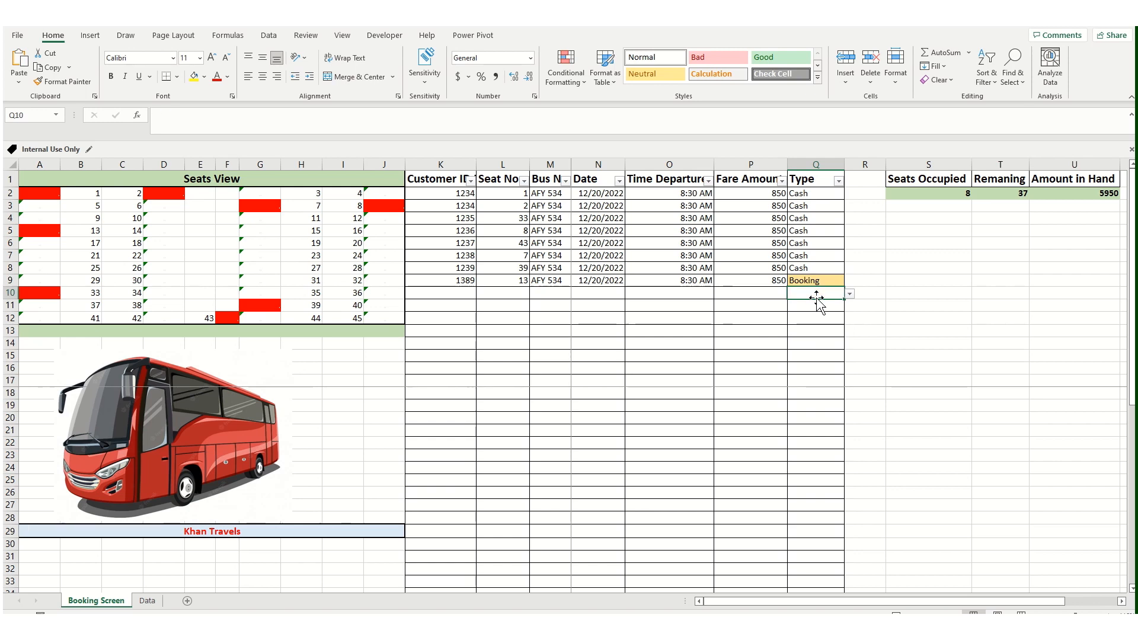
Step: Inspect the Type choices offered in Q10 and the data validation rule that supplies them, leaving both unchanged
click(850, 293)
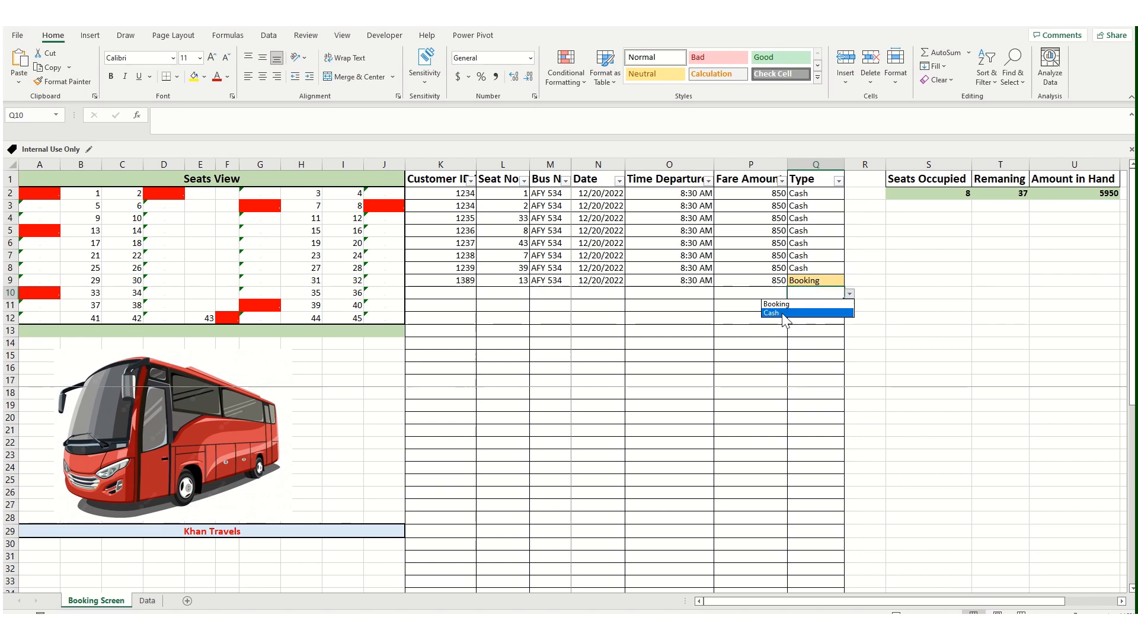
click(809, 338)
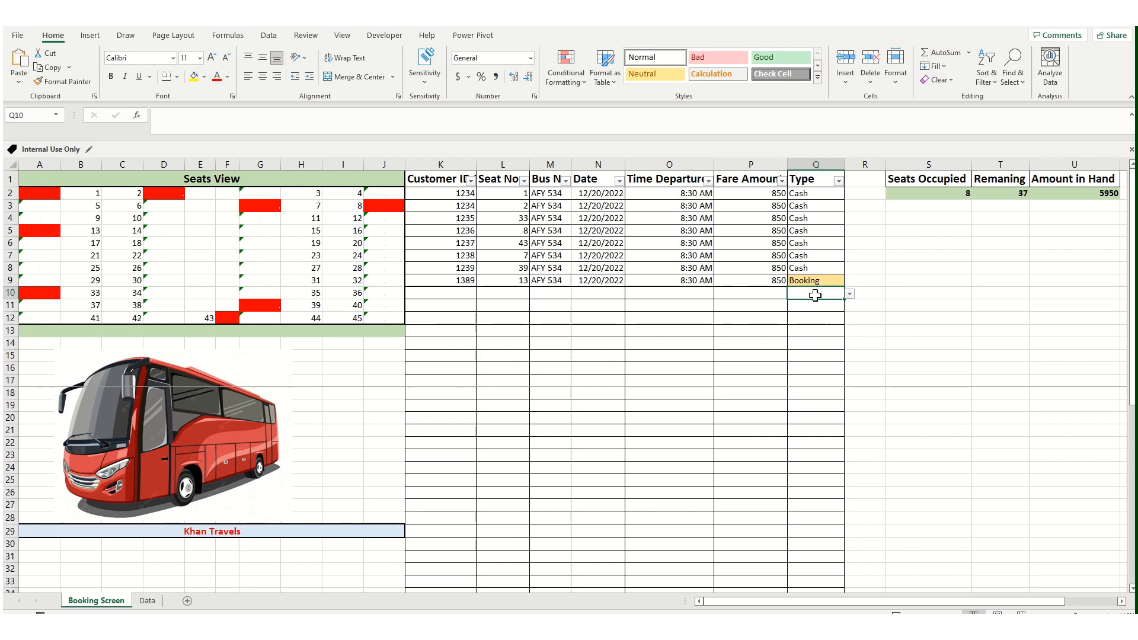
click(266, 36)
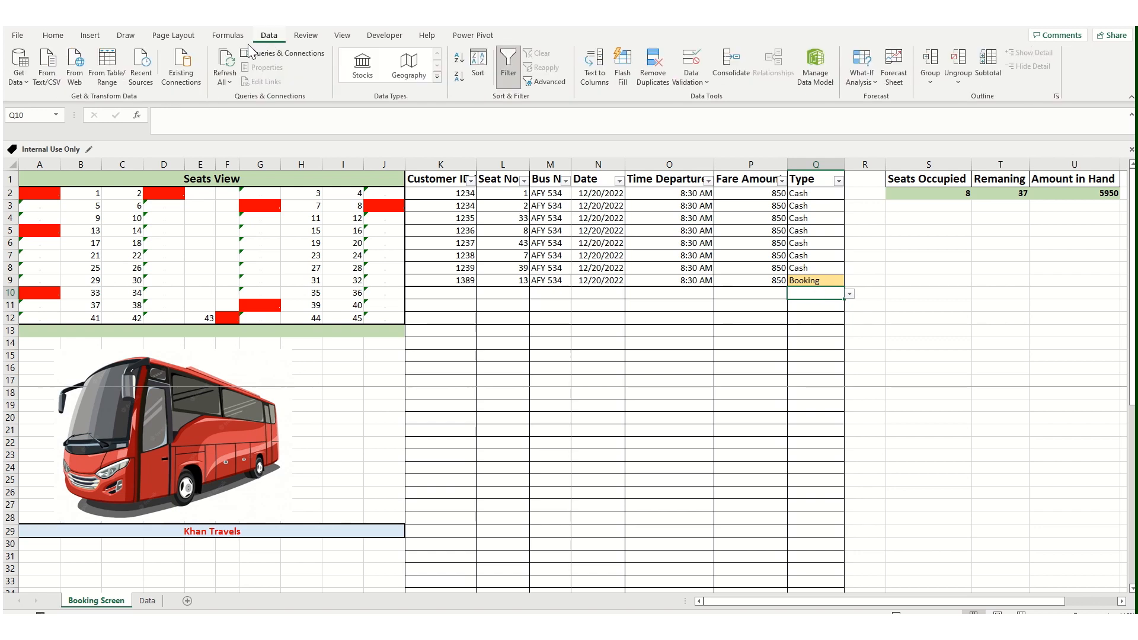
click(688, 81)
click(710, 115)
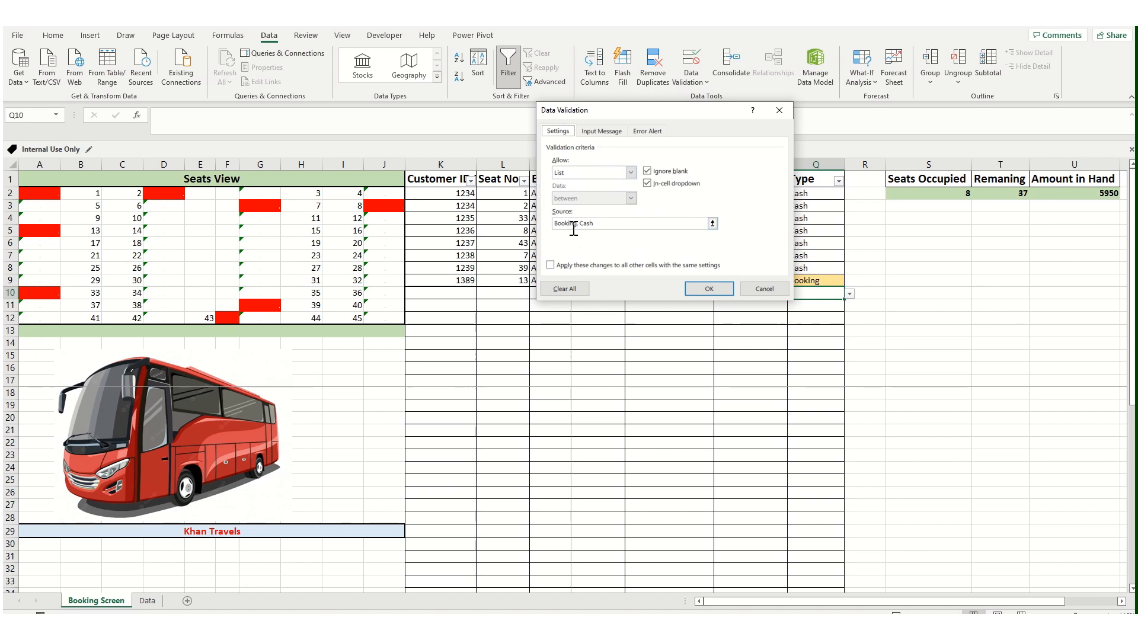
click(781, 112)
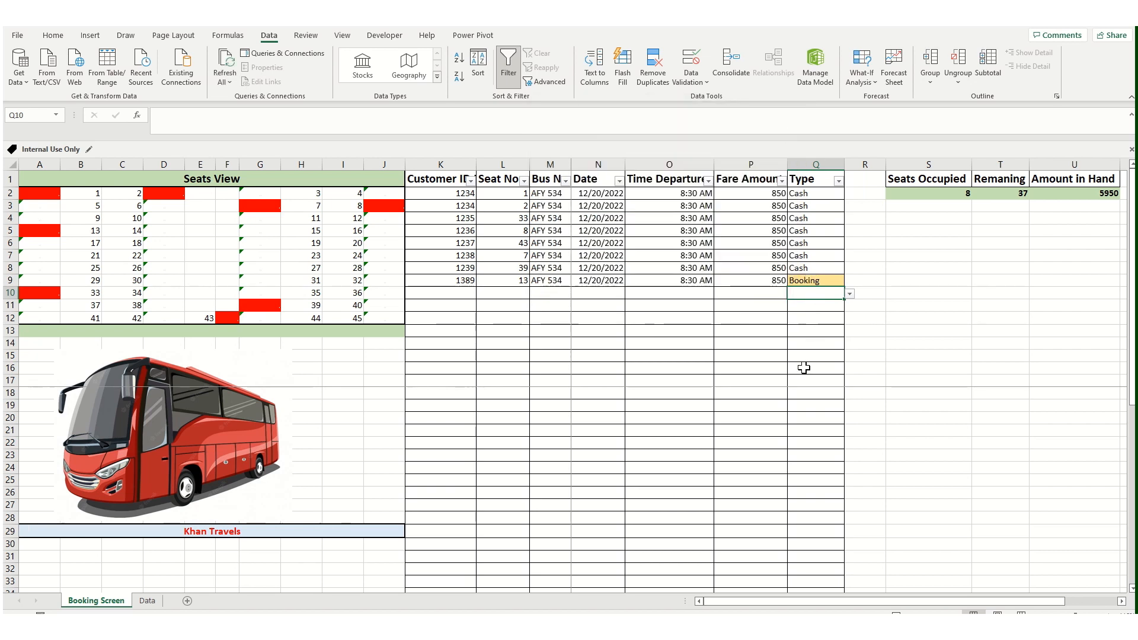
click(513, 341)
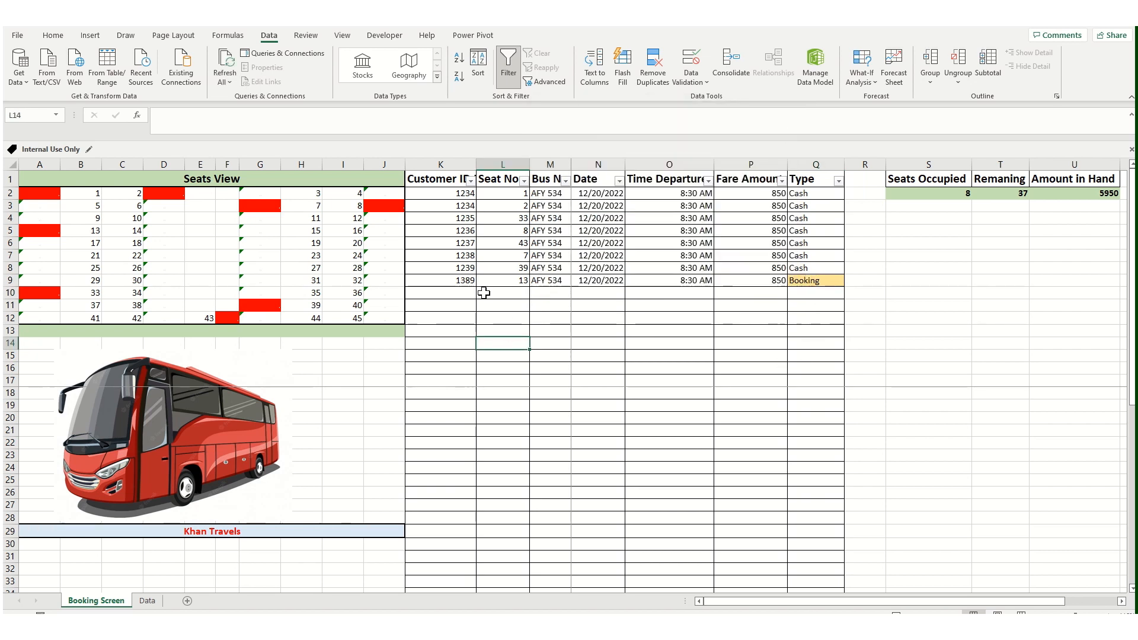
click(448, 295)
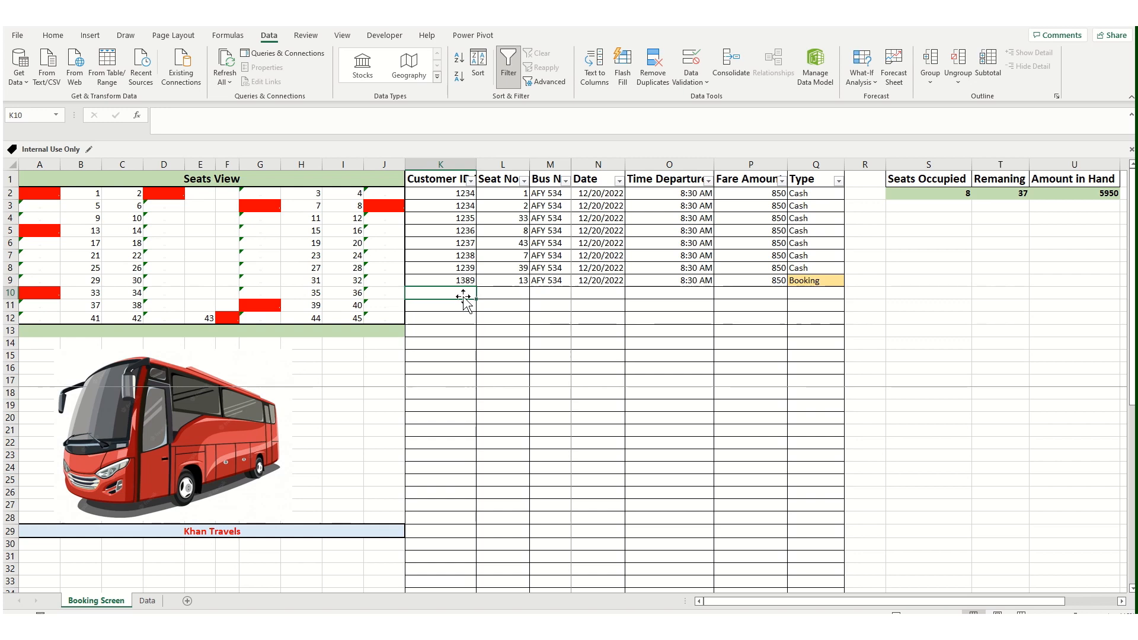
click(492, 313)
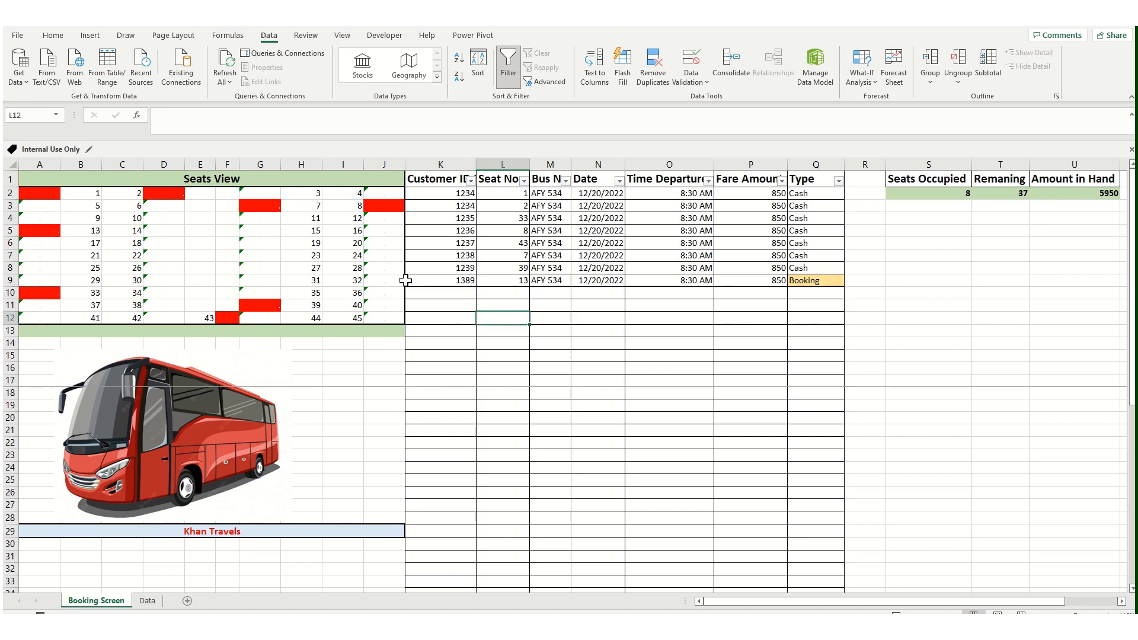
click(449, 279)
click(448, 292)
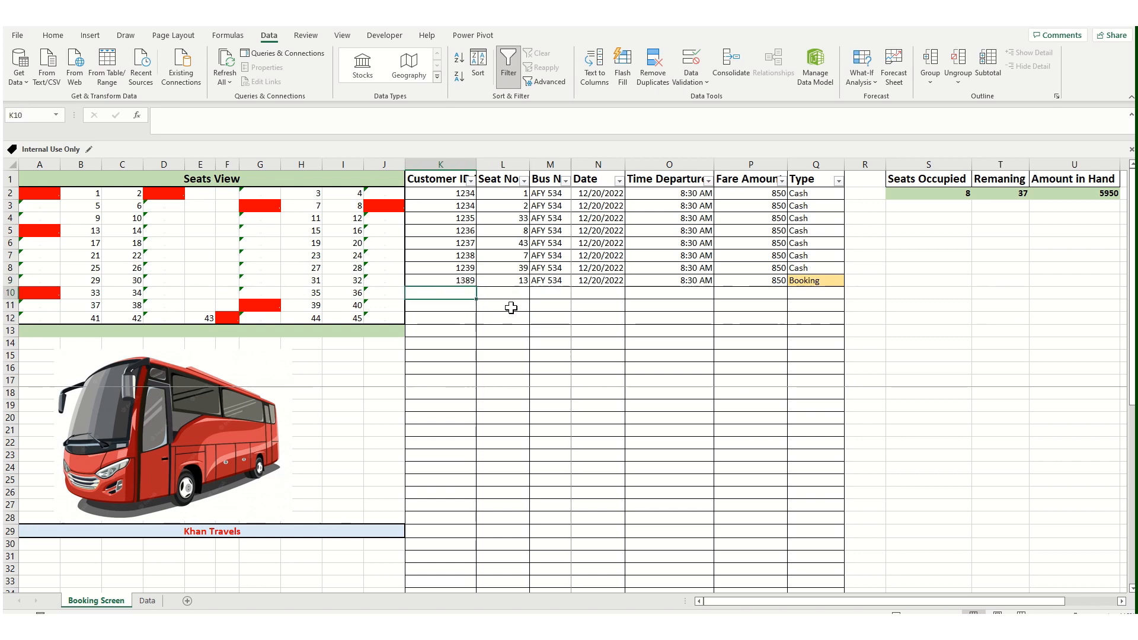
click(505, 303)
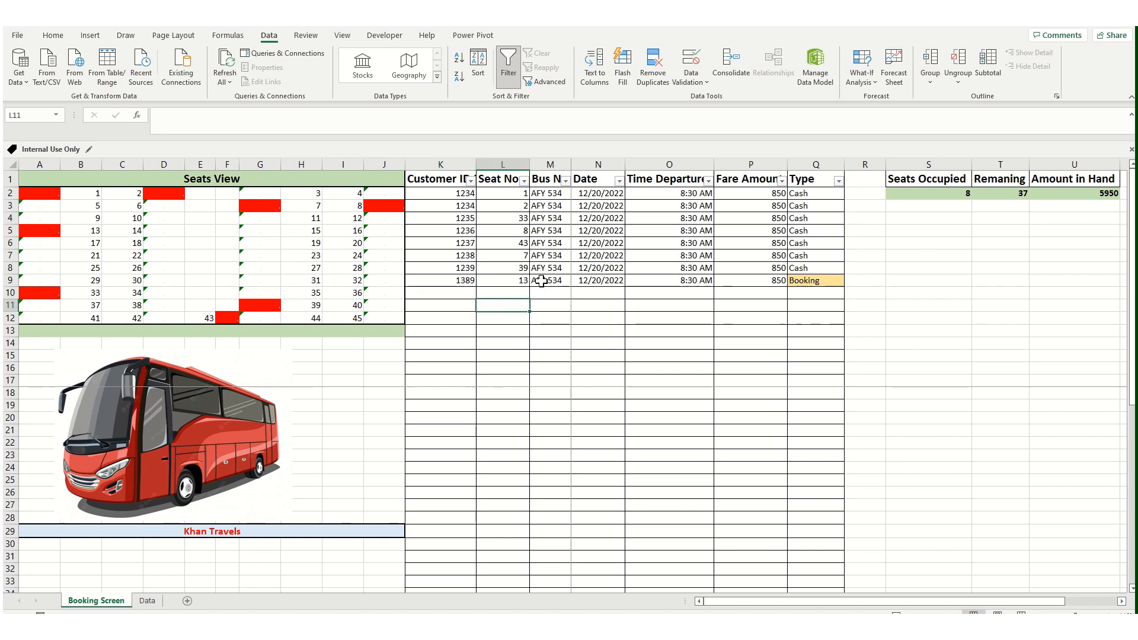
Step: Fill the bus number AFY 534, date 12/20/2022, departure time 8:30 AM and fare 850 from row 9 down into row 10
drag(544, 279, 753, 288)
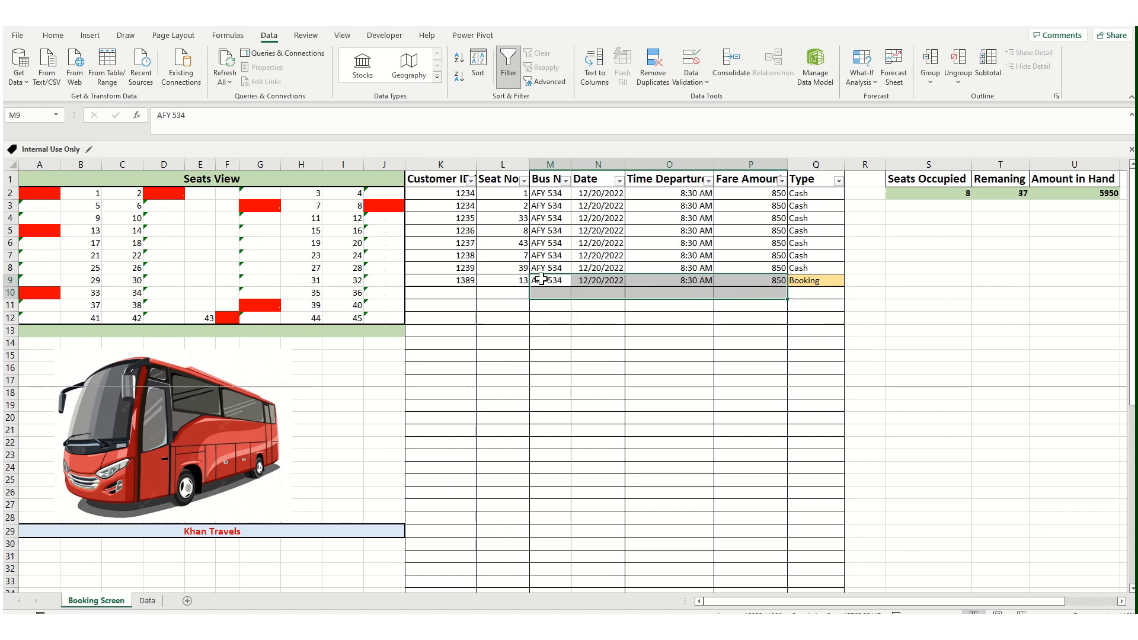
drag(544, 281, 766, 291)
click(605, 354)
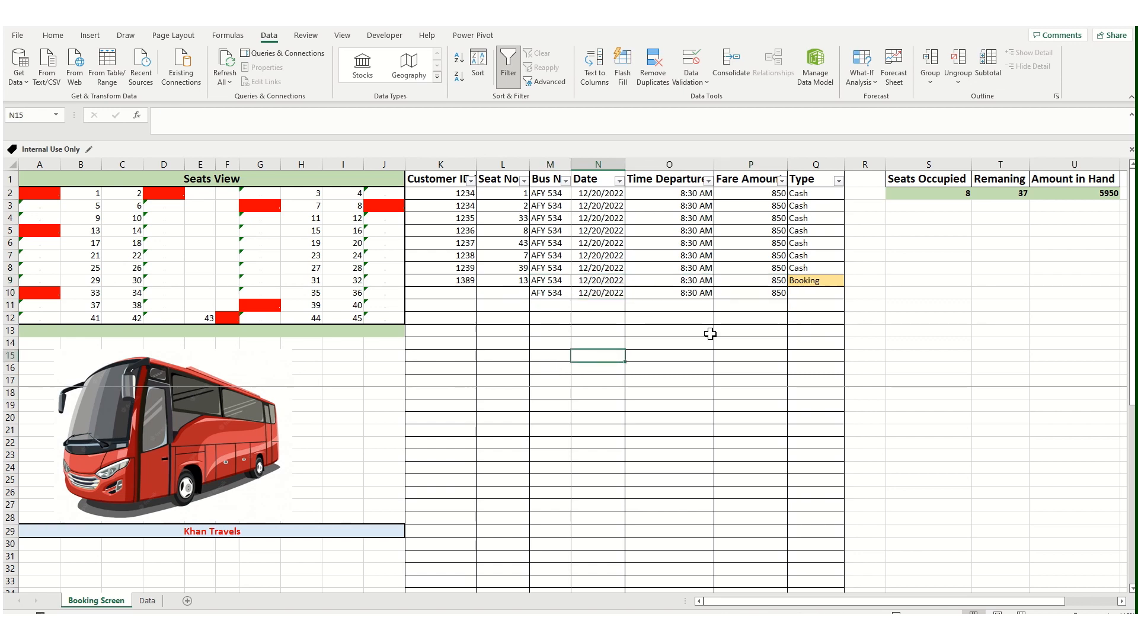
Step: Set the Type of the new entry in row 10 to Booking from the cell's list of choices
click(802, 292)
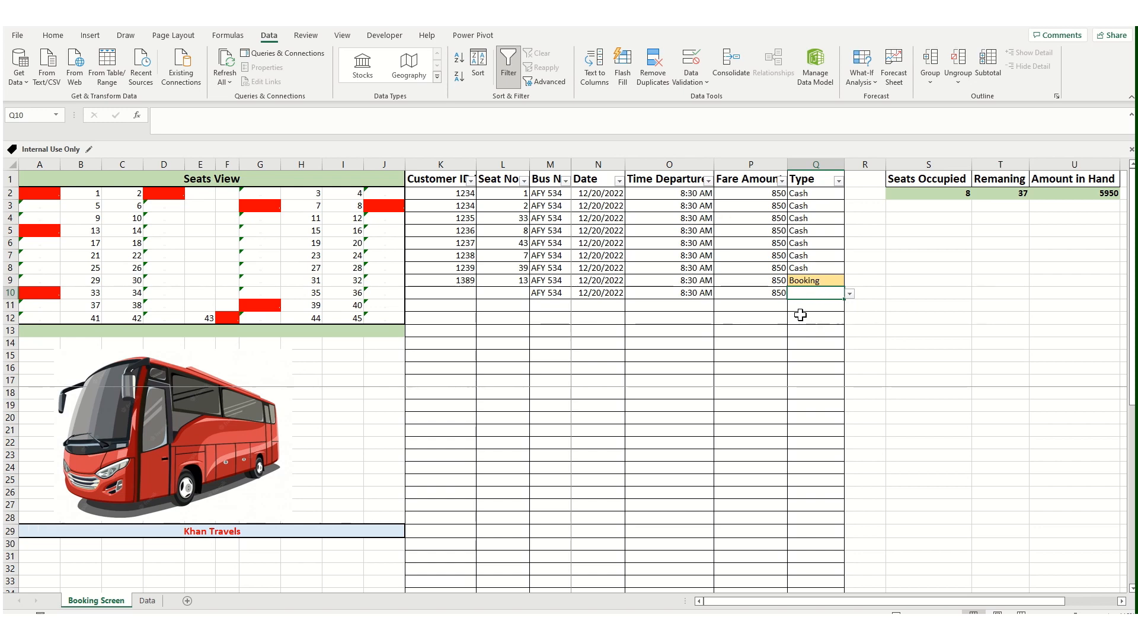
click(849, 294)
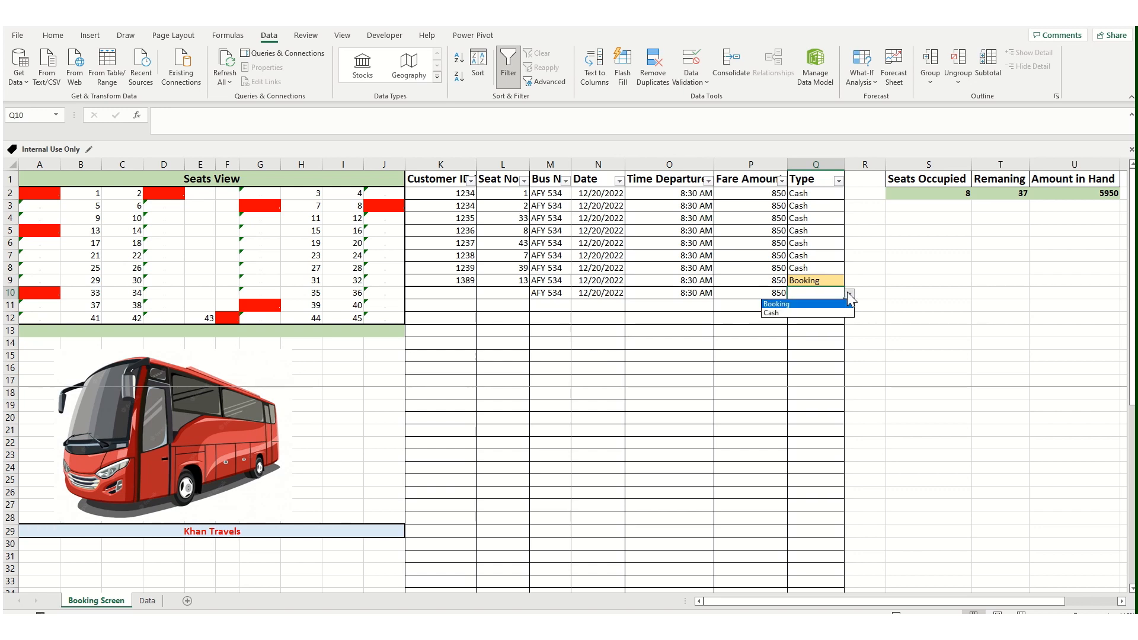
click(807, 305)
click(800, 333)
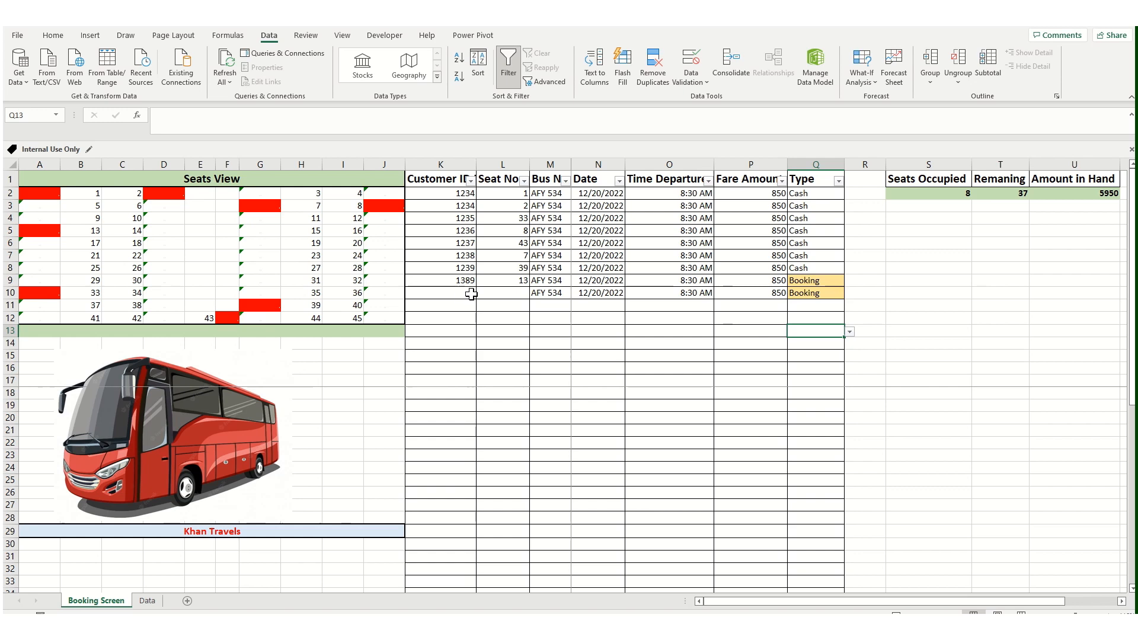
Step: Enter seat number 27 for the new booking in row 10
click(497, 293)
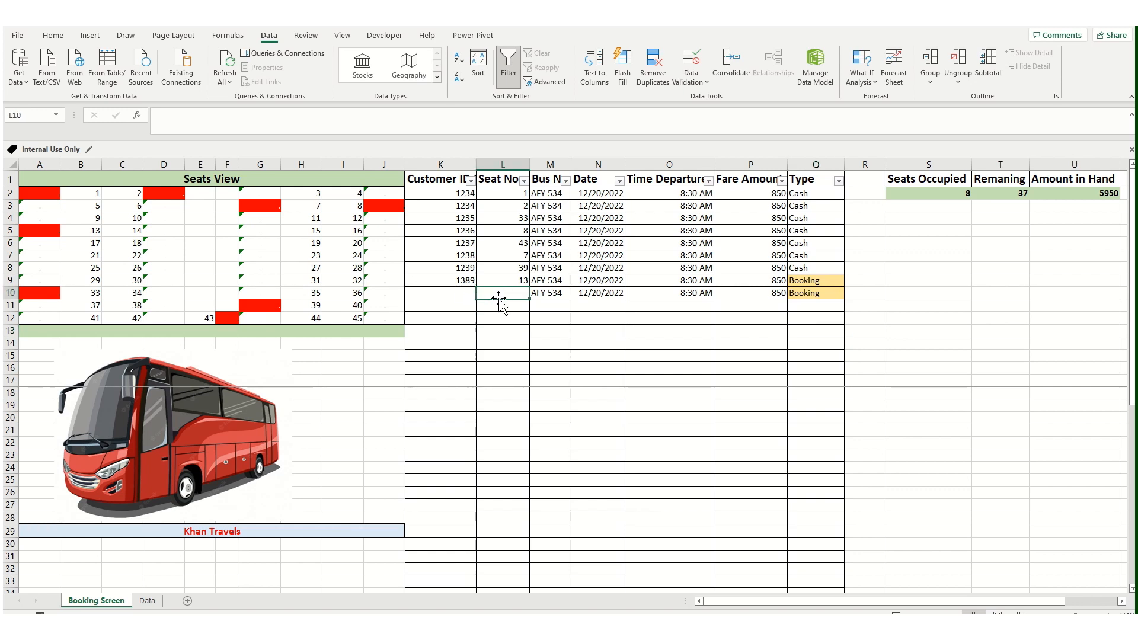
text(27)
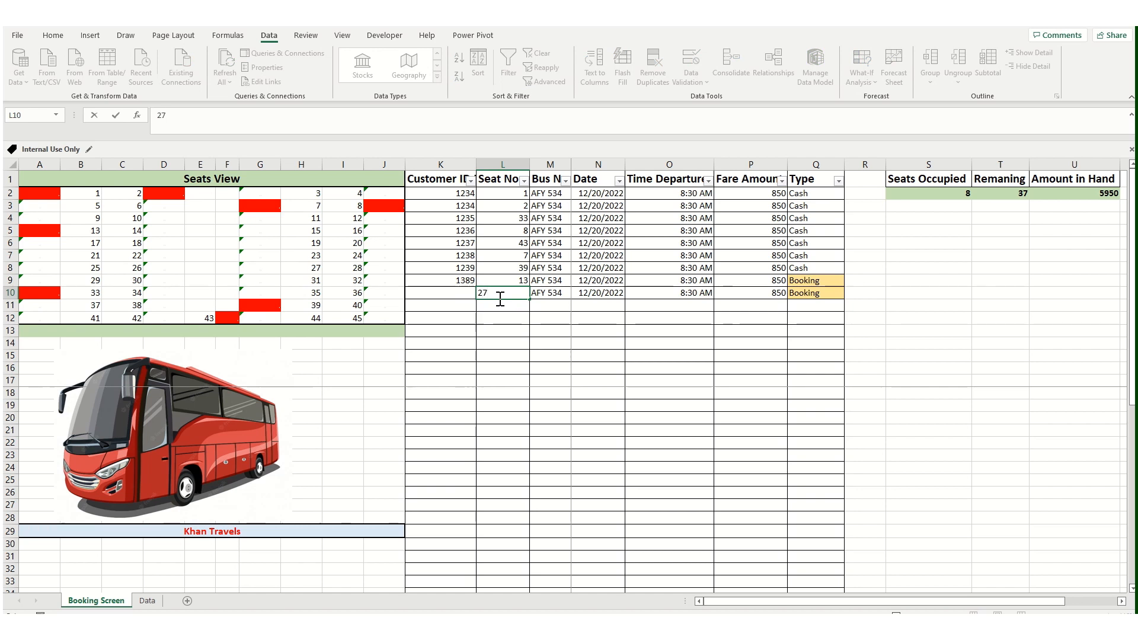
key(Return)
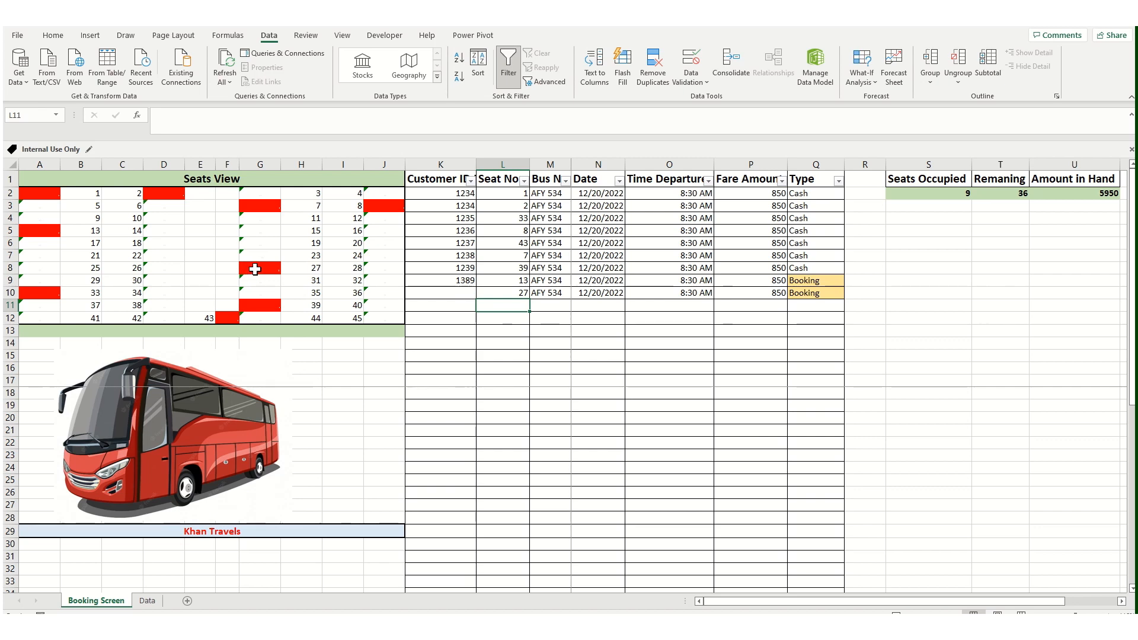
Step: Enter the customer's ID number for the new seat 27 booking in row 10
click(453, 296)
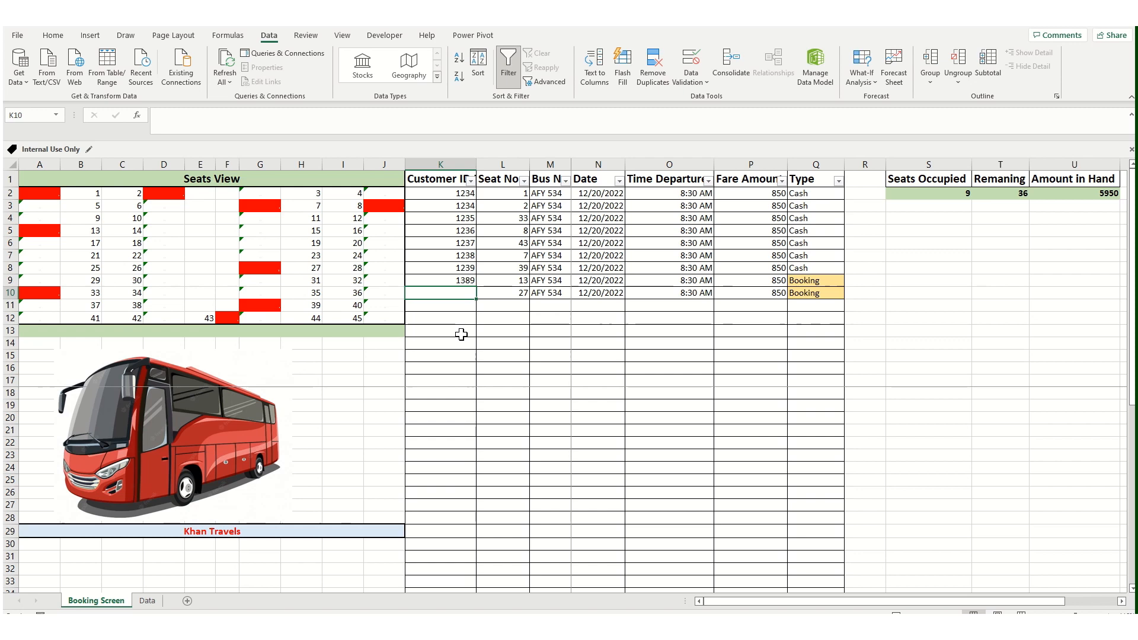
text(1365)
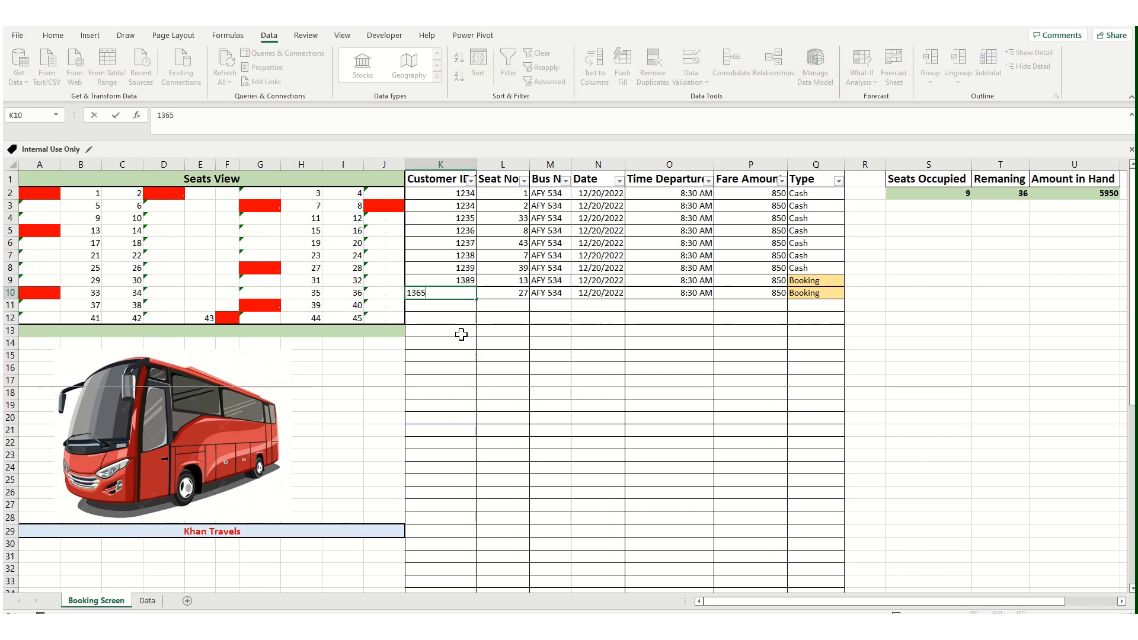
key(Return)
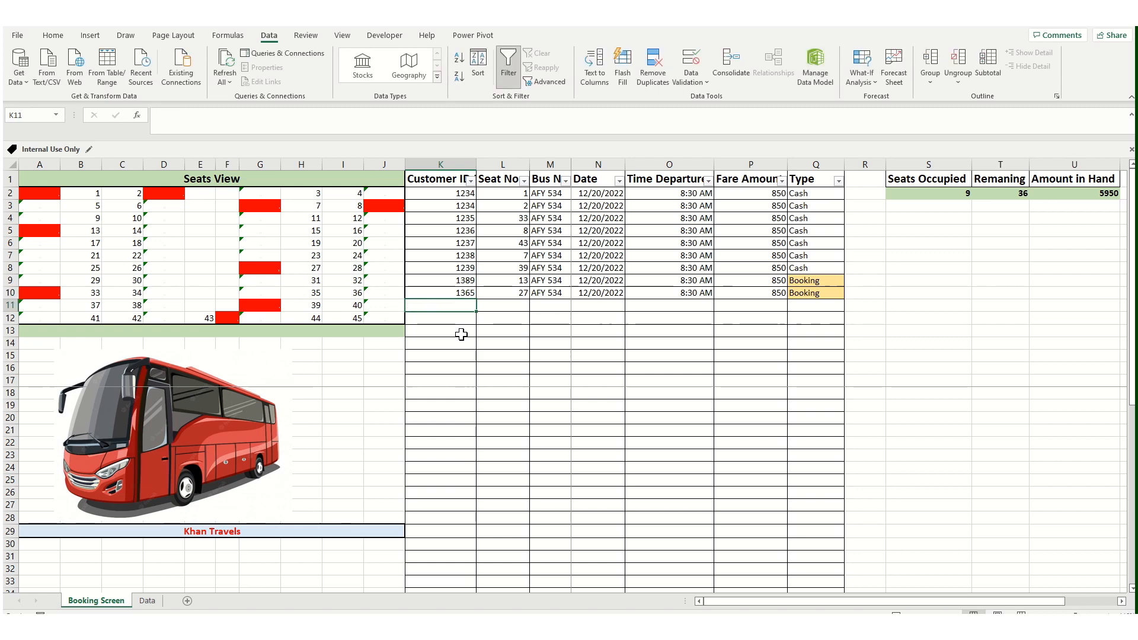
Step: Try the Cash type on the row 10 entry, and set it back to Booking
click(813, 293)
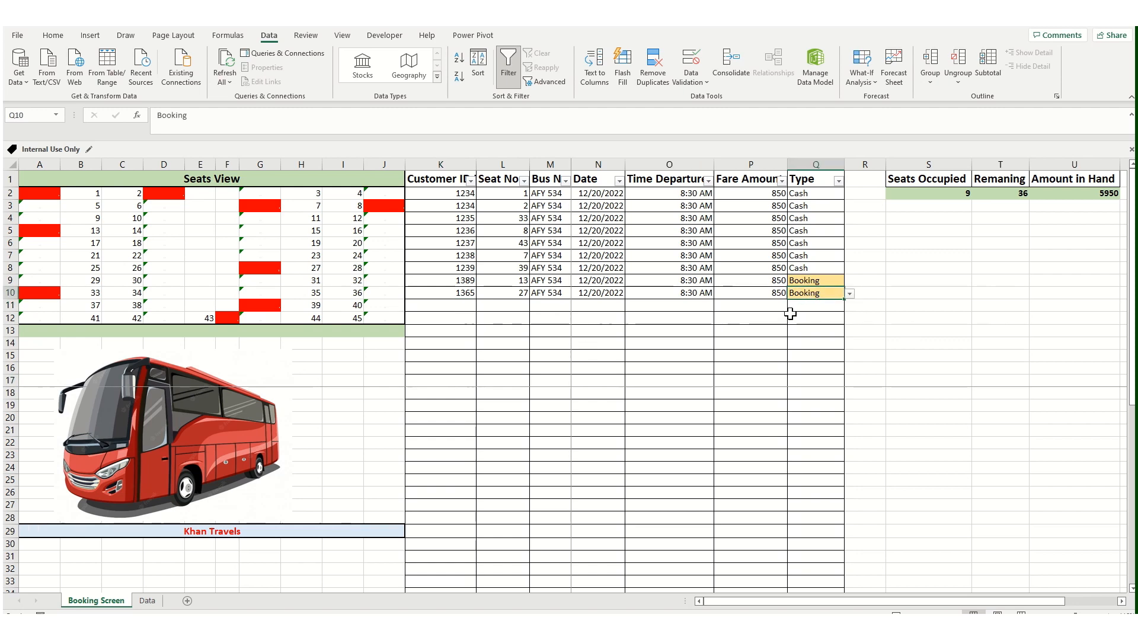
click(849, 294)
click(793, 313)
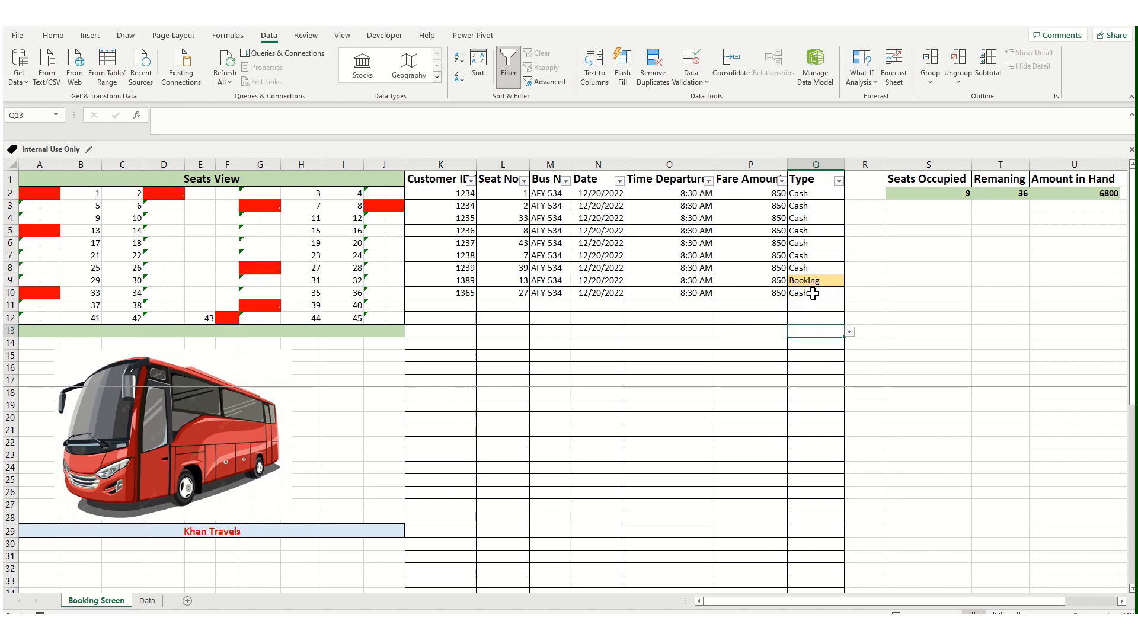
click(850, 294)
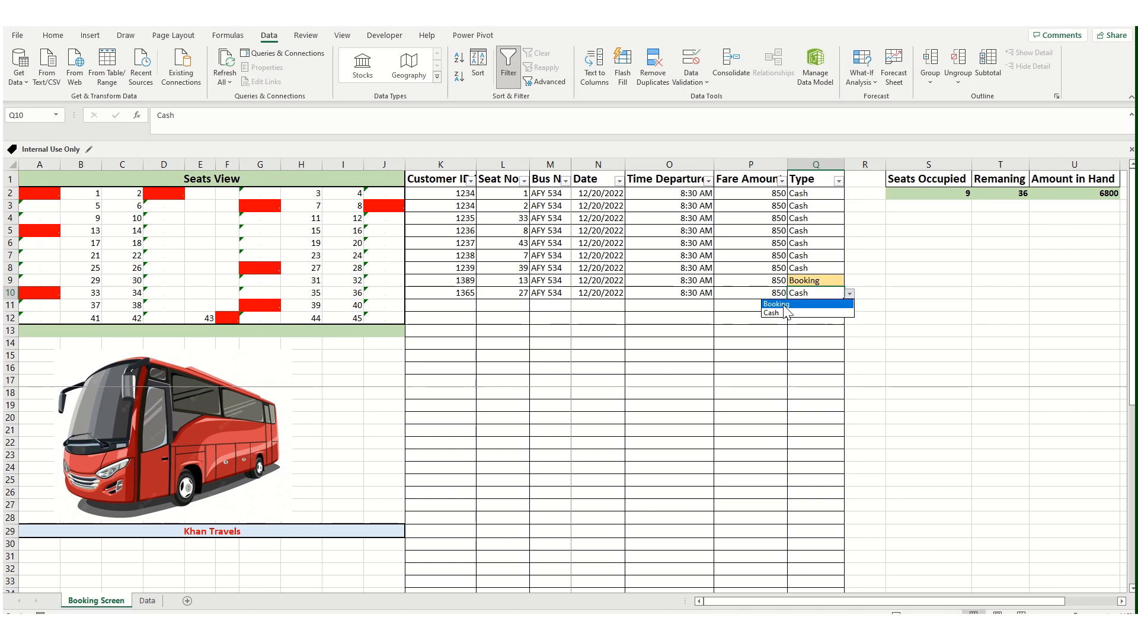
click(795, 304)
Step: Examine the summary formulas for Amount in Hand in U2, Seats Occupied in S2 and Remaining in T2
click(1085, 197)
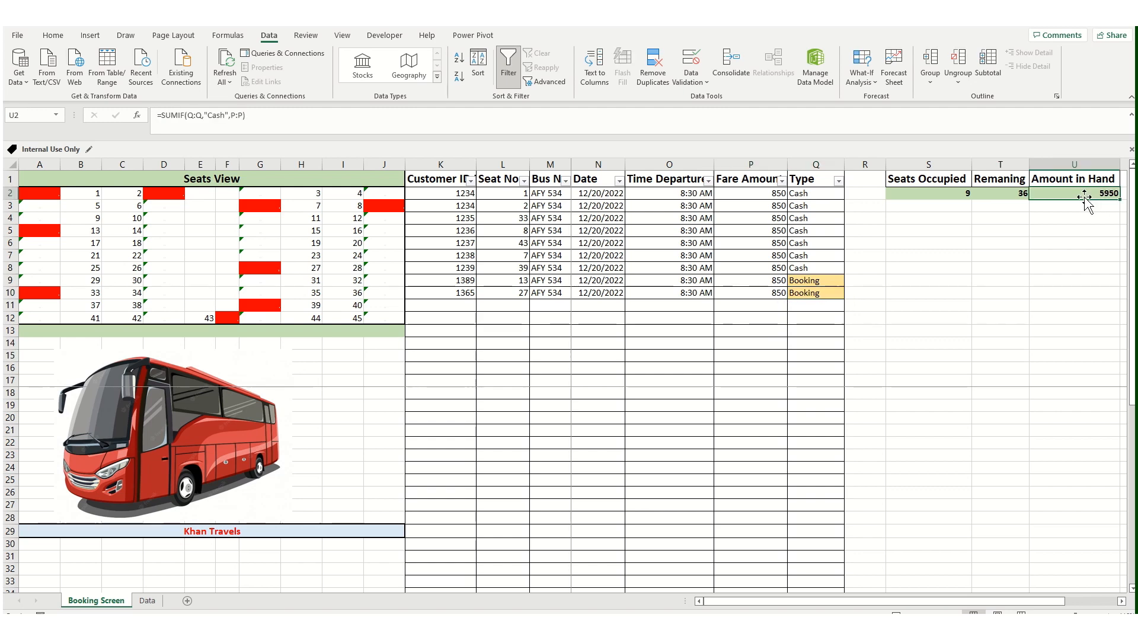
click(931, 194)
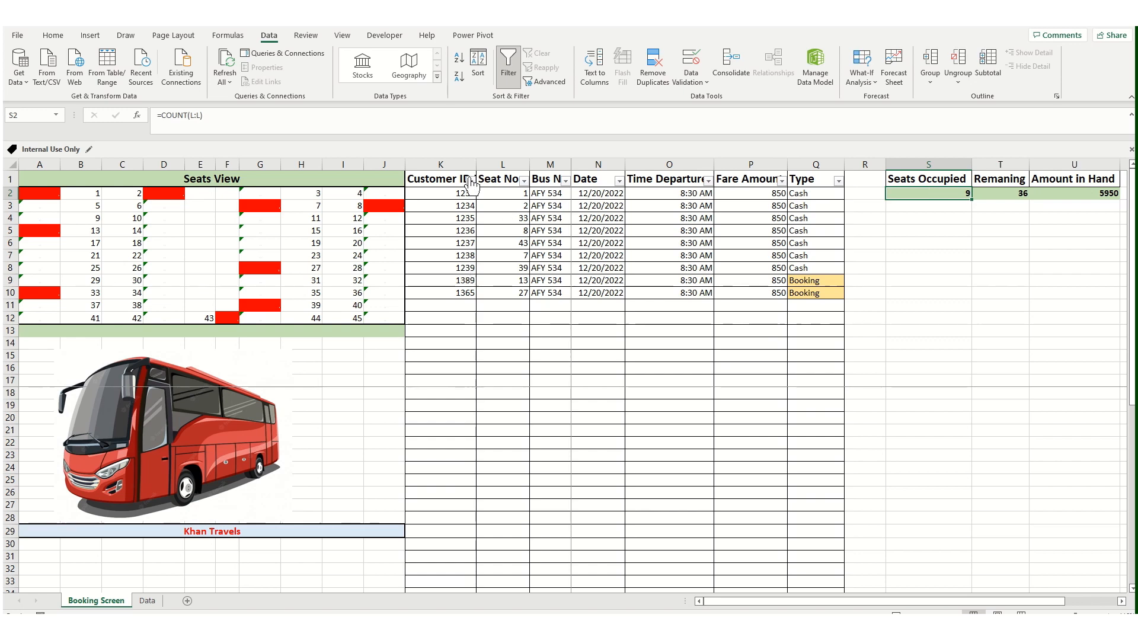
click(515, 158)
click(1008, 230)
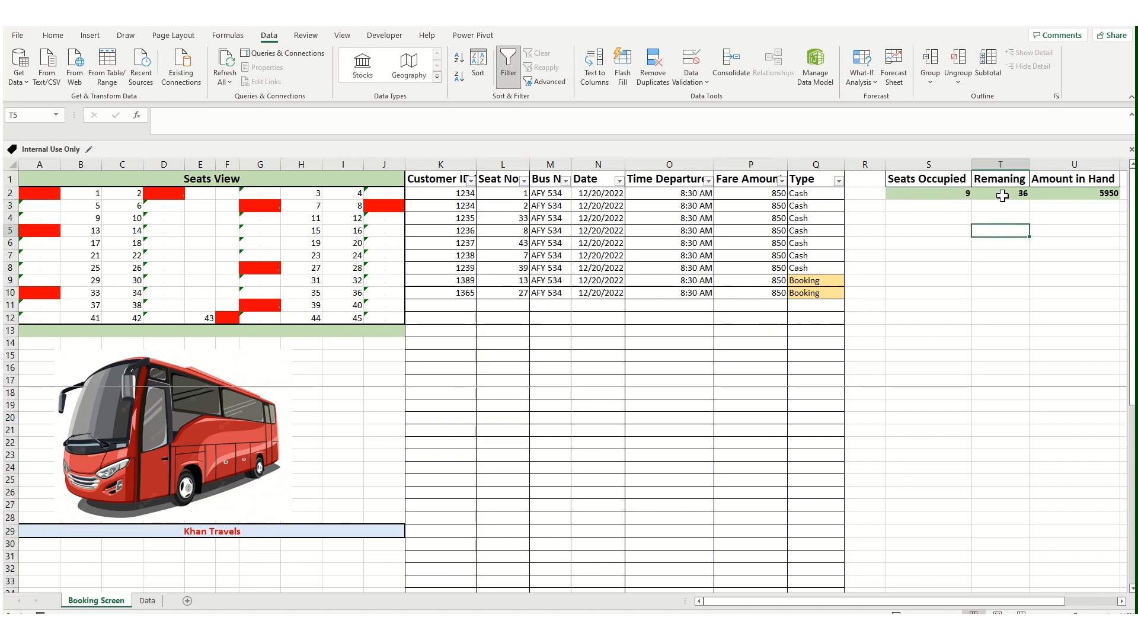
click(1001, 193)
click(596, 442)
scroll(554, 533, down, 7)
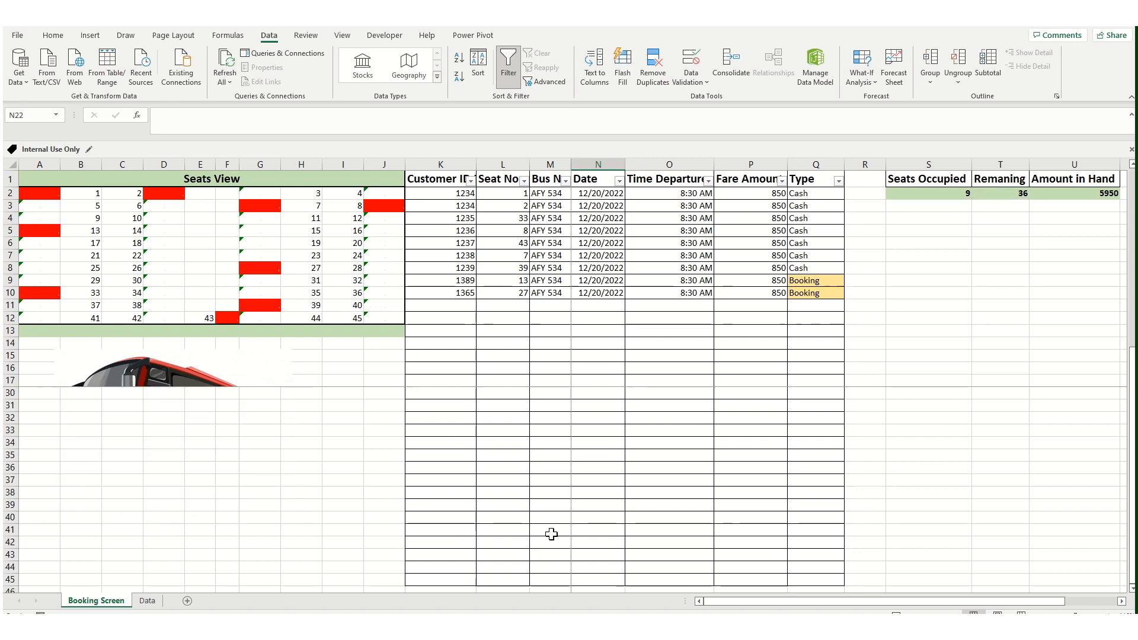
scroll(518, 491, up, 7)
Step: Check the last seat in the seat map against the Remaining formula, and the Amount in Hand formula against the Fare Amount column
click(351, 319)
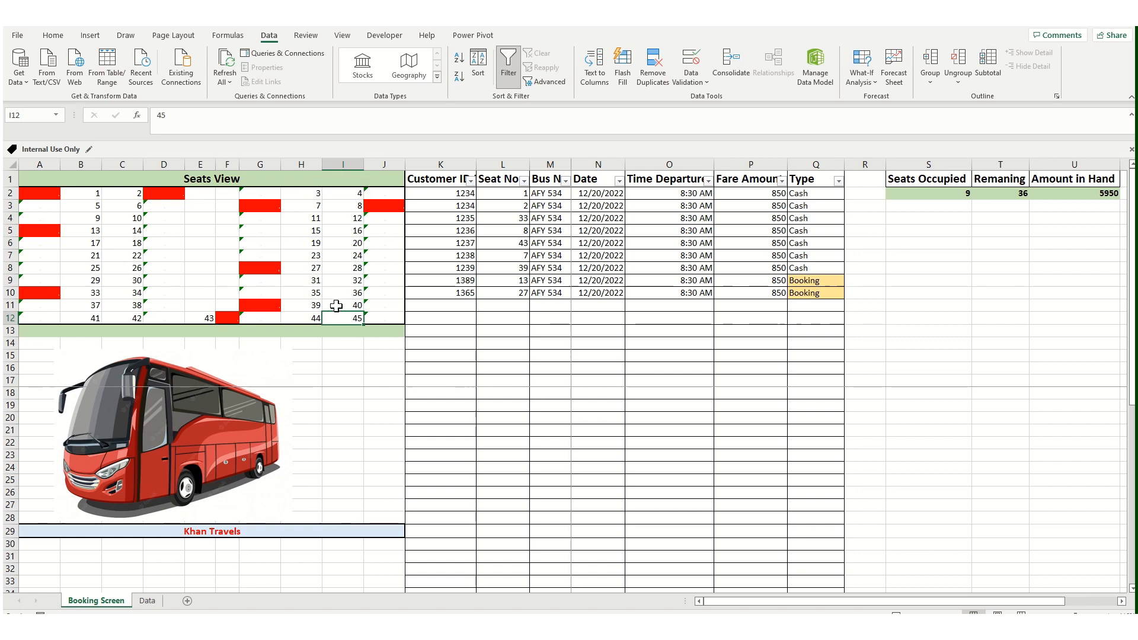
click(352, 283)
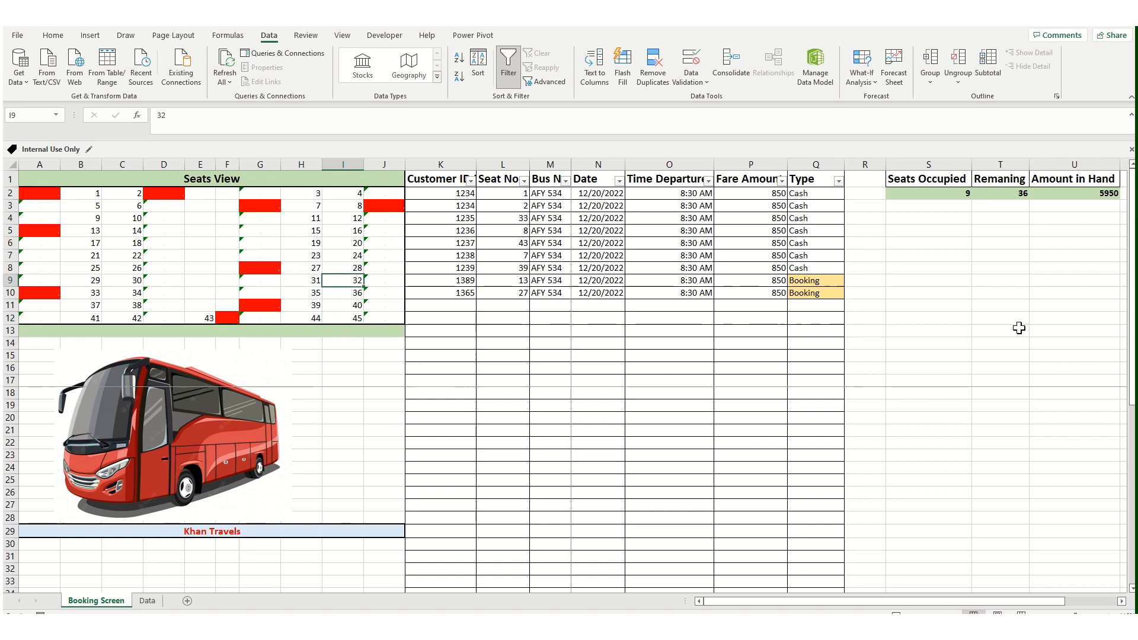
click(1023, 226)
click(1008, 195)
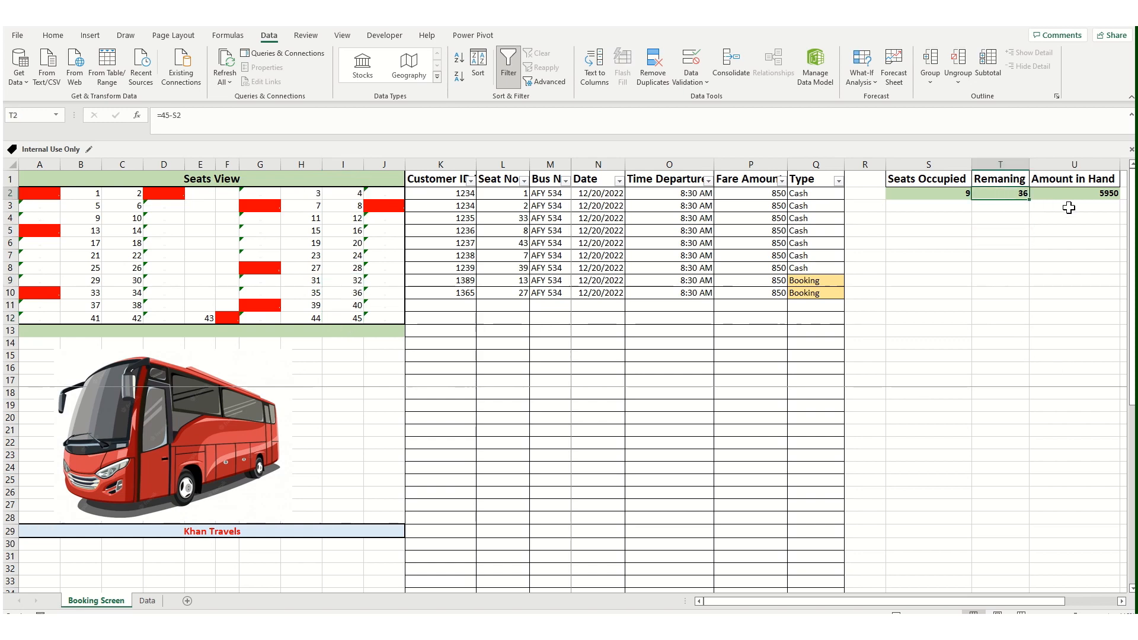
click(1036, 194)
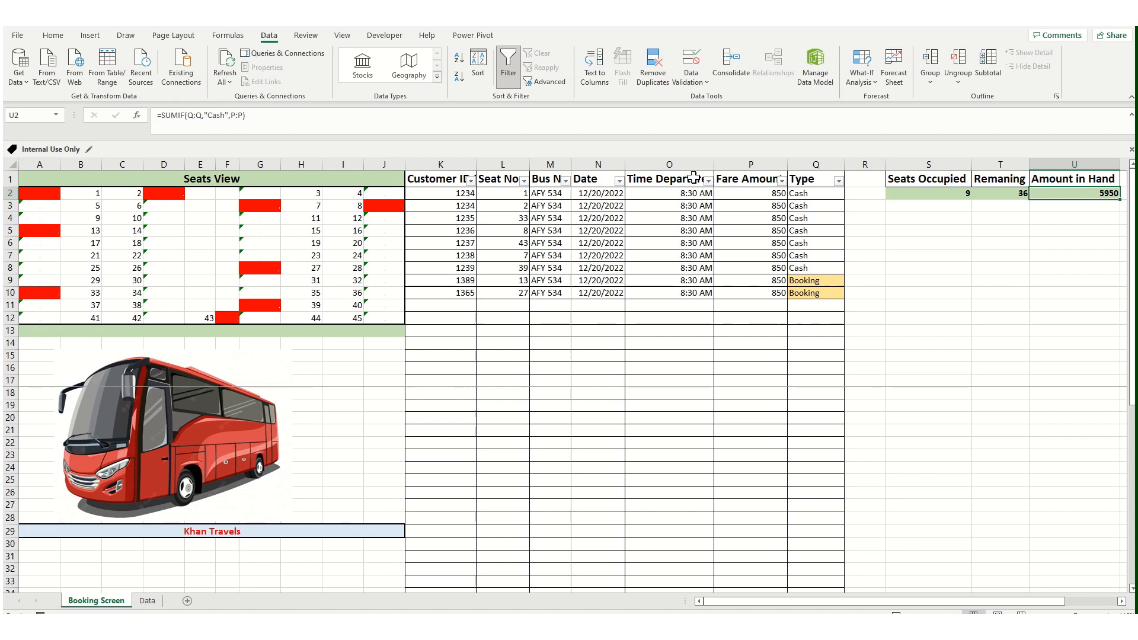
click(762, 162)
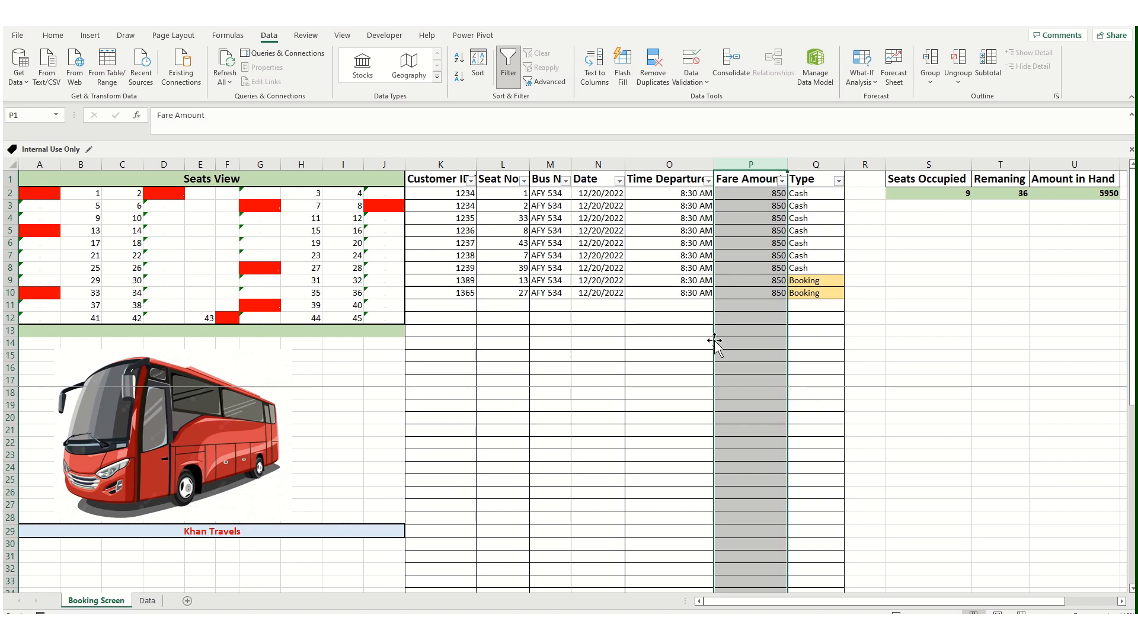
click(706, 403)
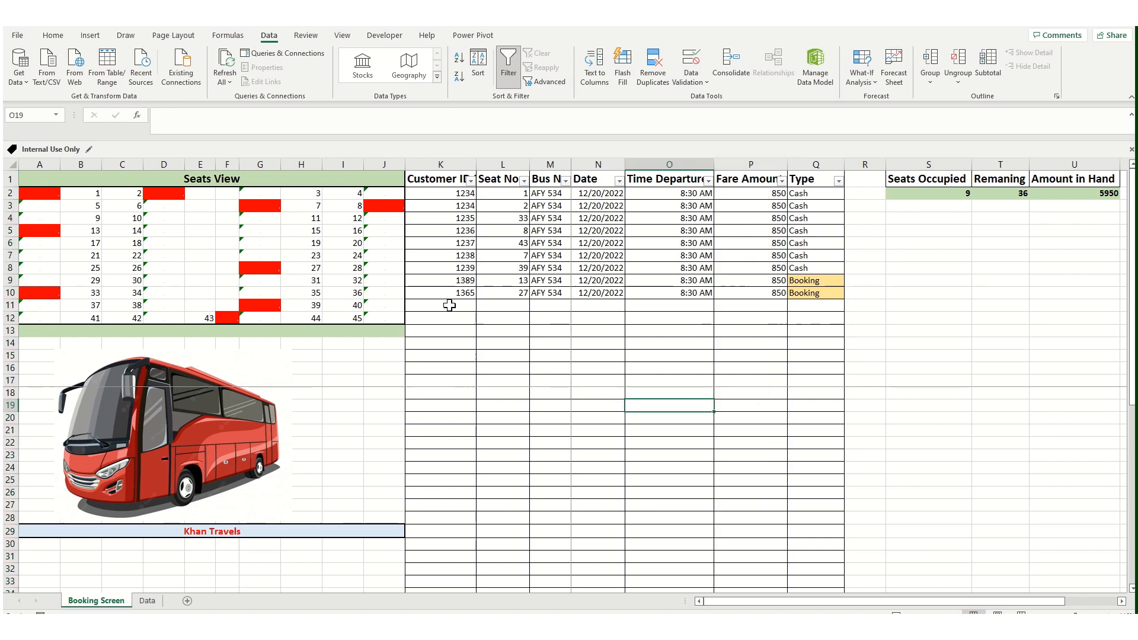
click(722, 355)
Step: Examine the seat map's availability formulas beside seats 28, 31 and 3, and recheck the Seats Occupied and Amount in Hand cells
click(467, 309)
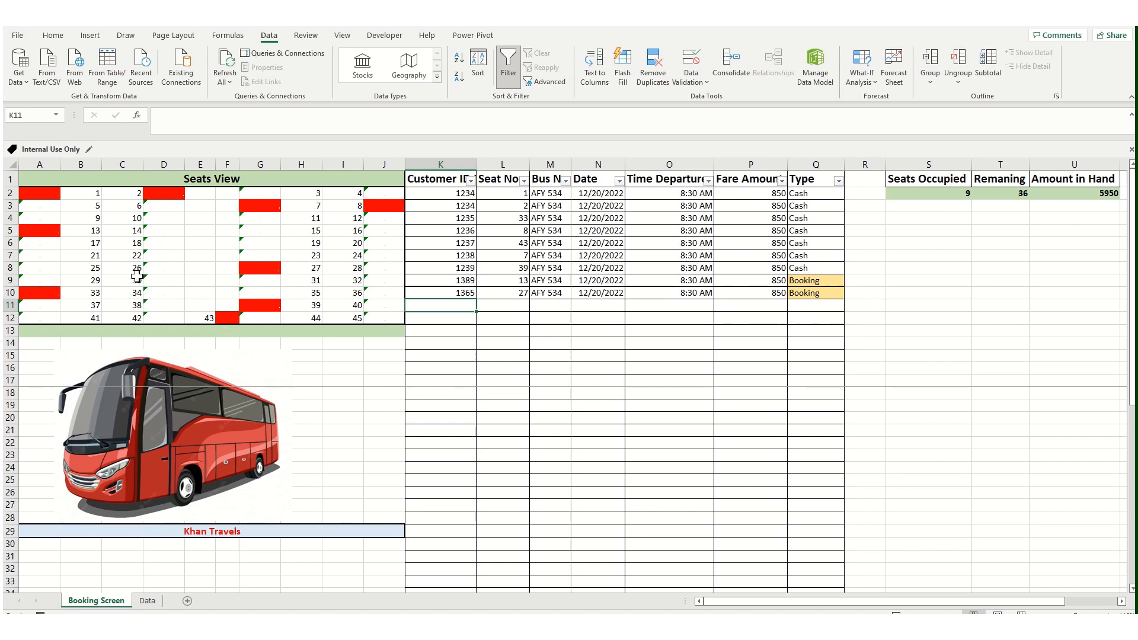
click(310, 272)
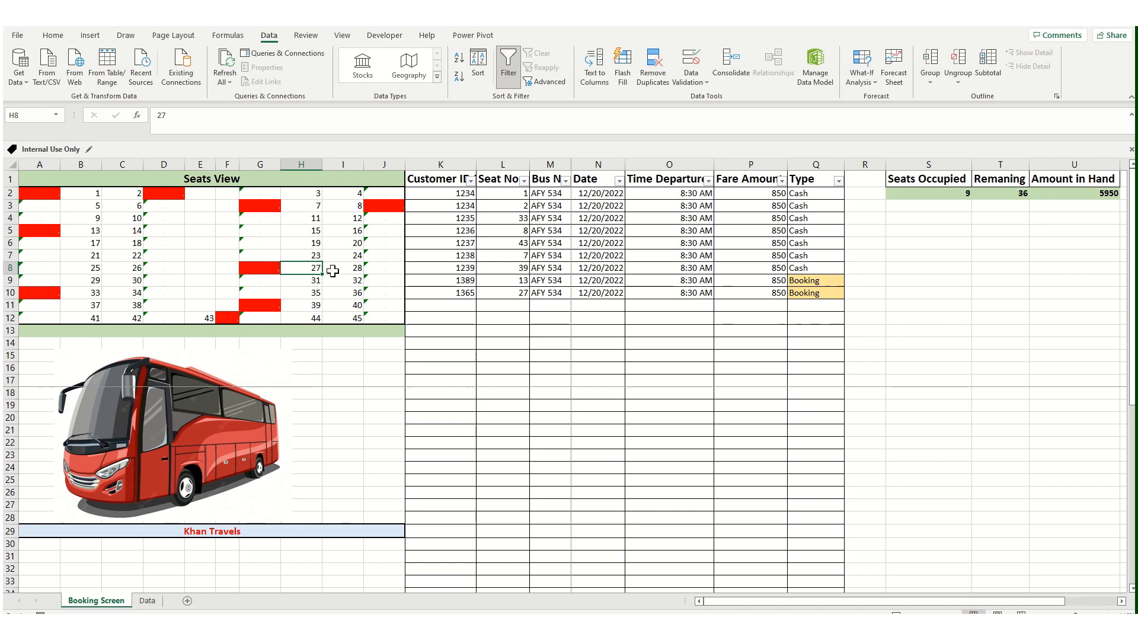
click(382, 270)
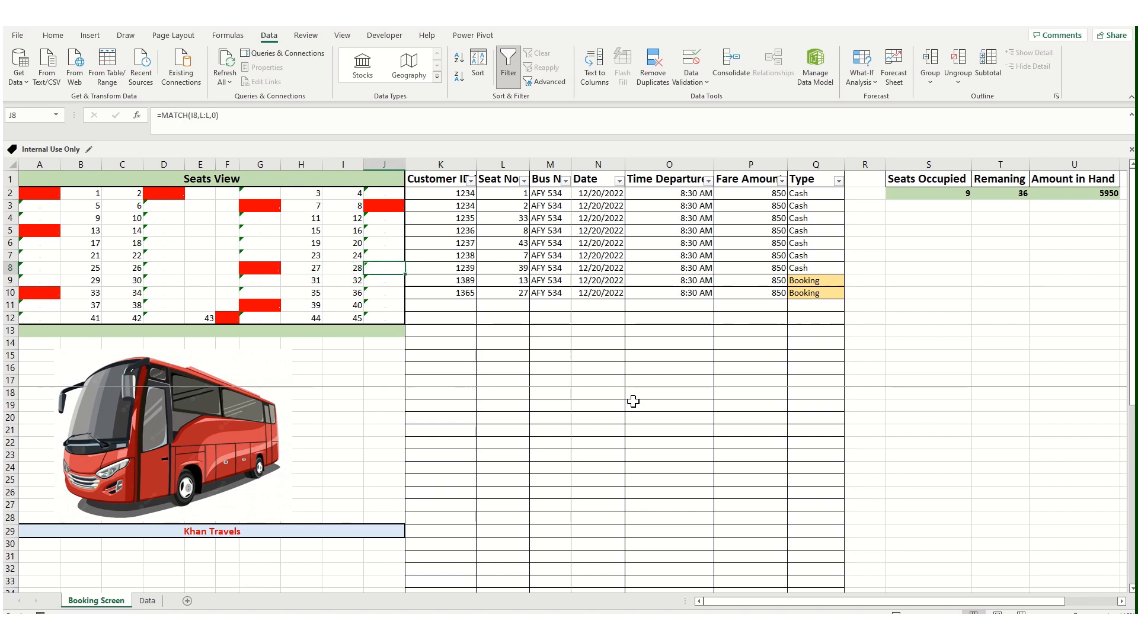
drag(278, 282, 331, 281)
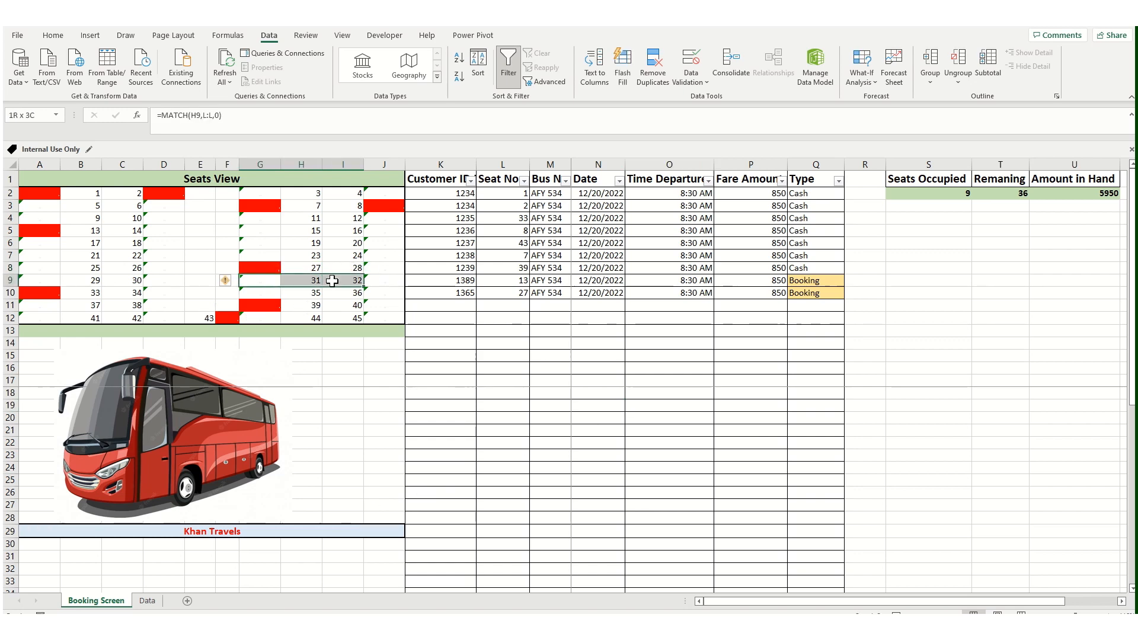
click(633, 404)
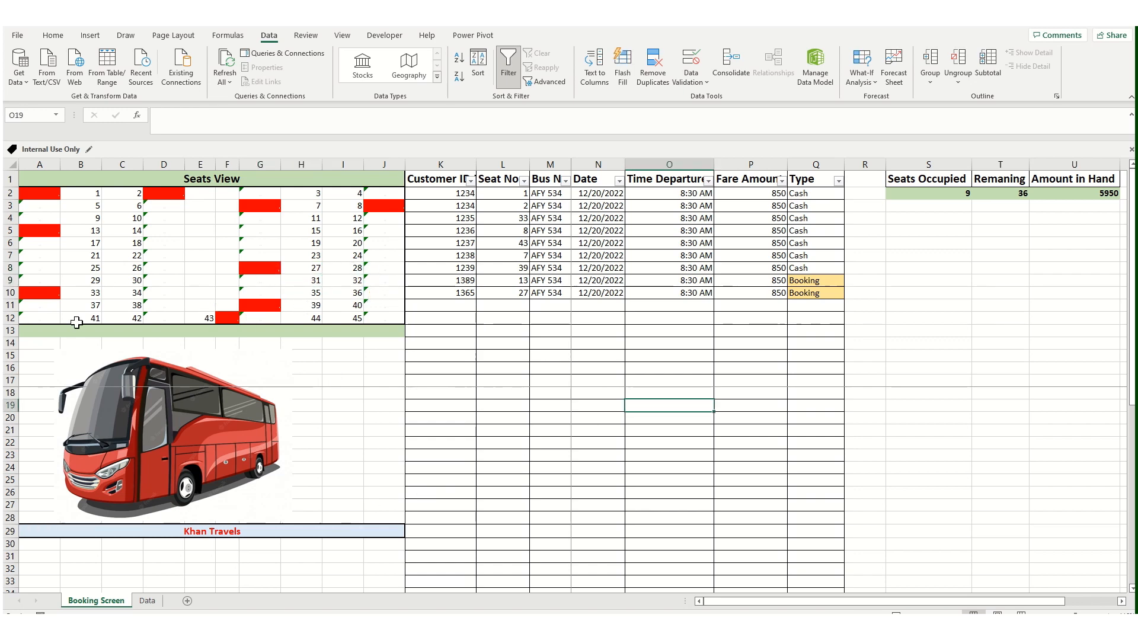
click(261, 193)
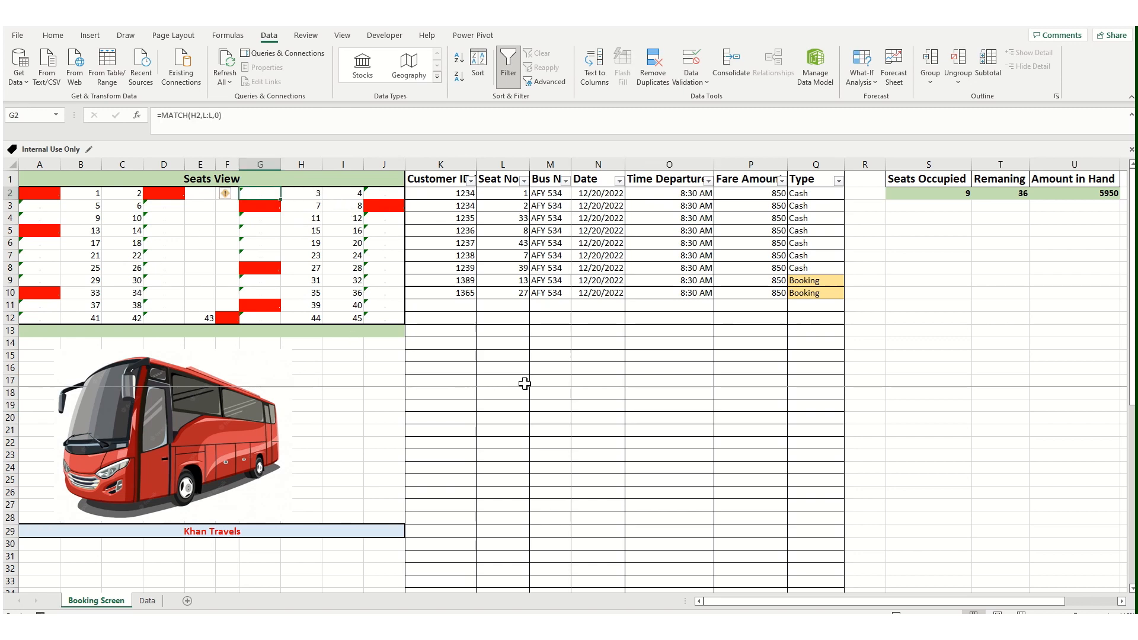
click(498, 379)
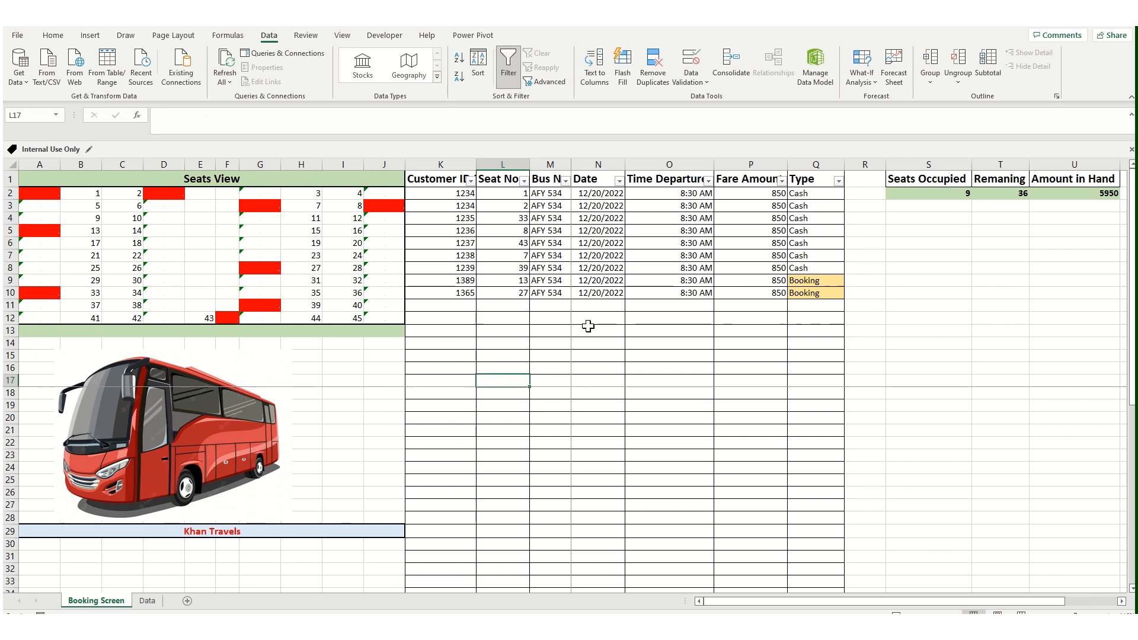
click(617, 403)
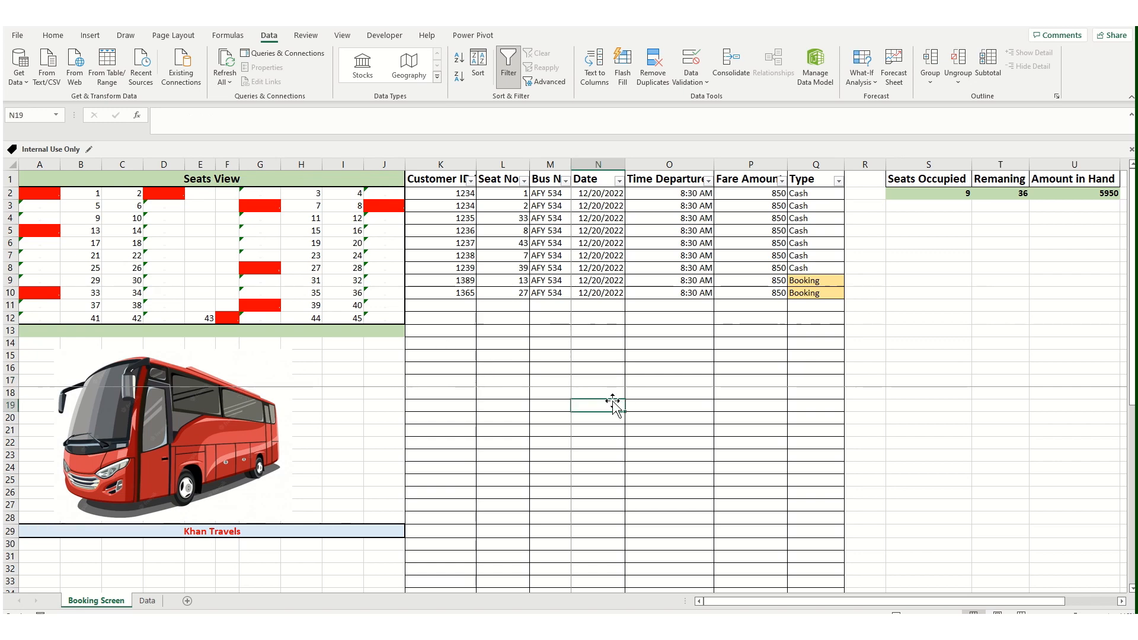
click(921, 198)
click(1051, 198)
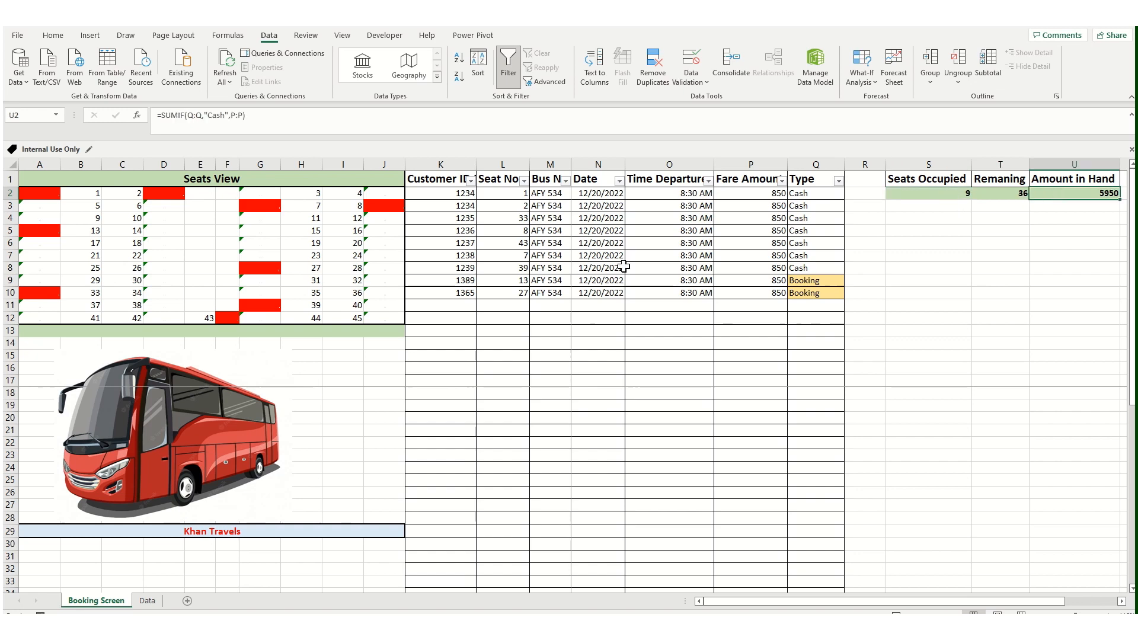
click(630, 302)
click(569, 317)
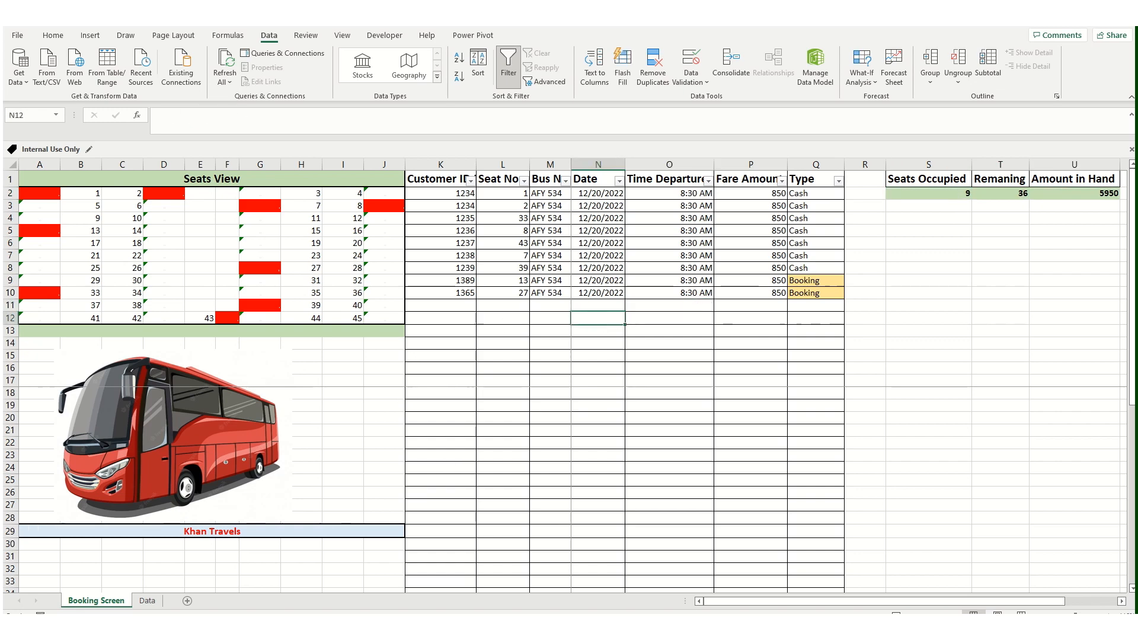
Step: Compare the booking table on the Booking Screen sheet with the records stored on the Data sheet
click(147, 601)
click(104, 600)
click(649, 372)
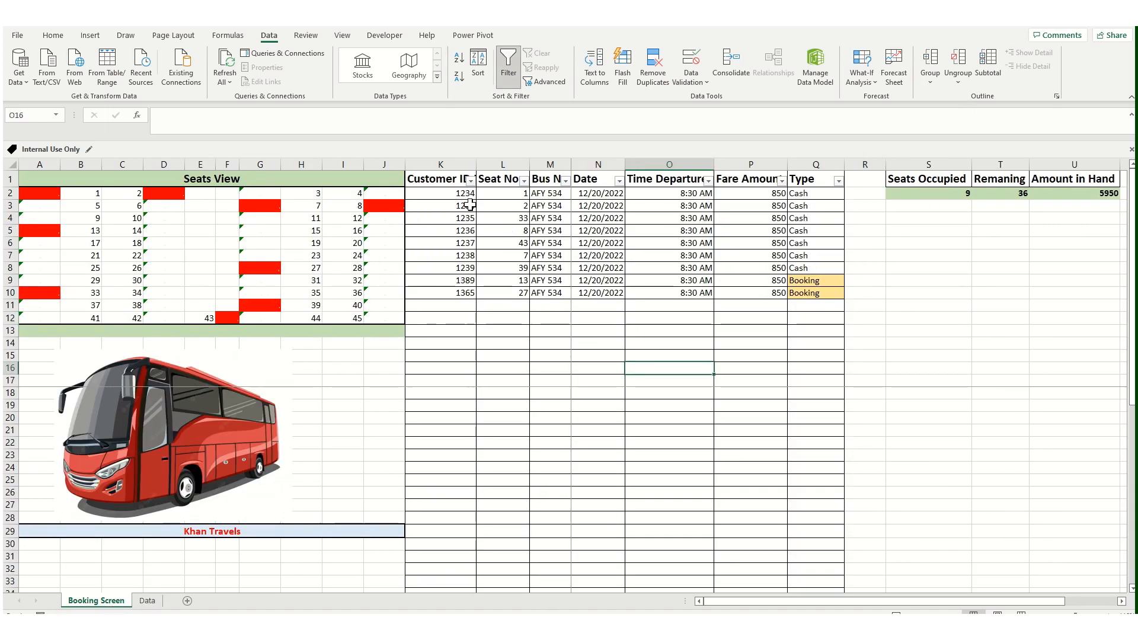
drag(459, 194, 723, 505)
click(946, 480)
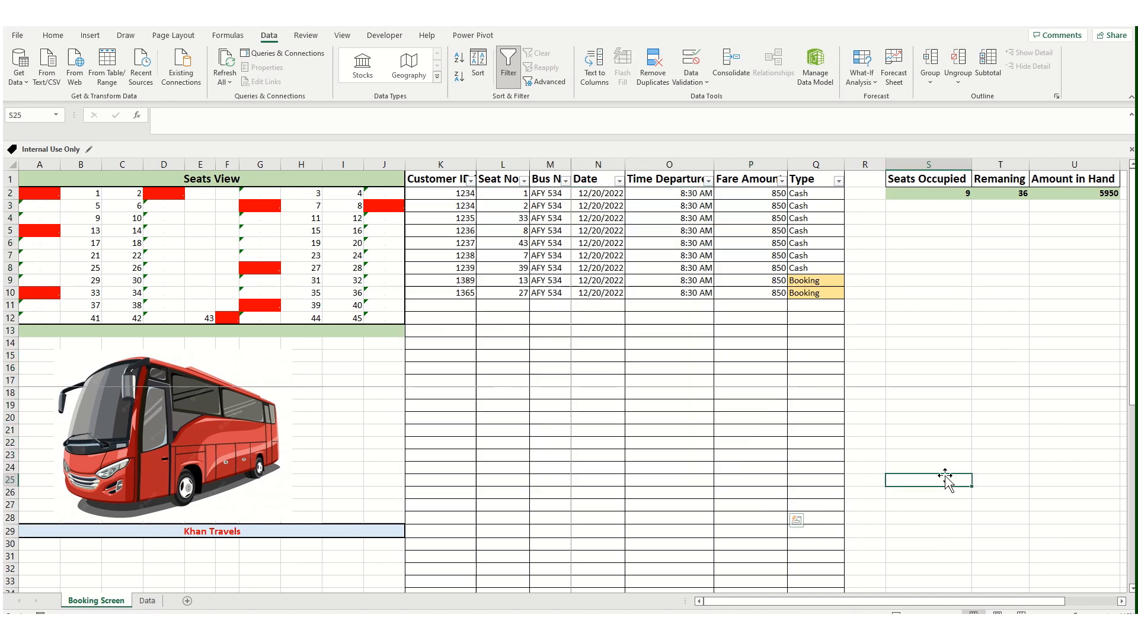
click(153, 600)
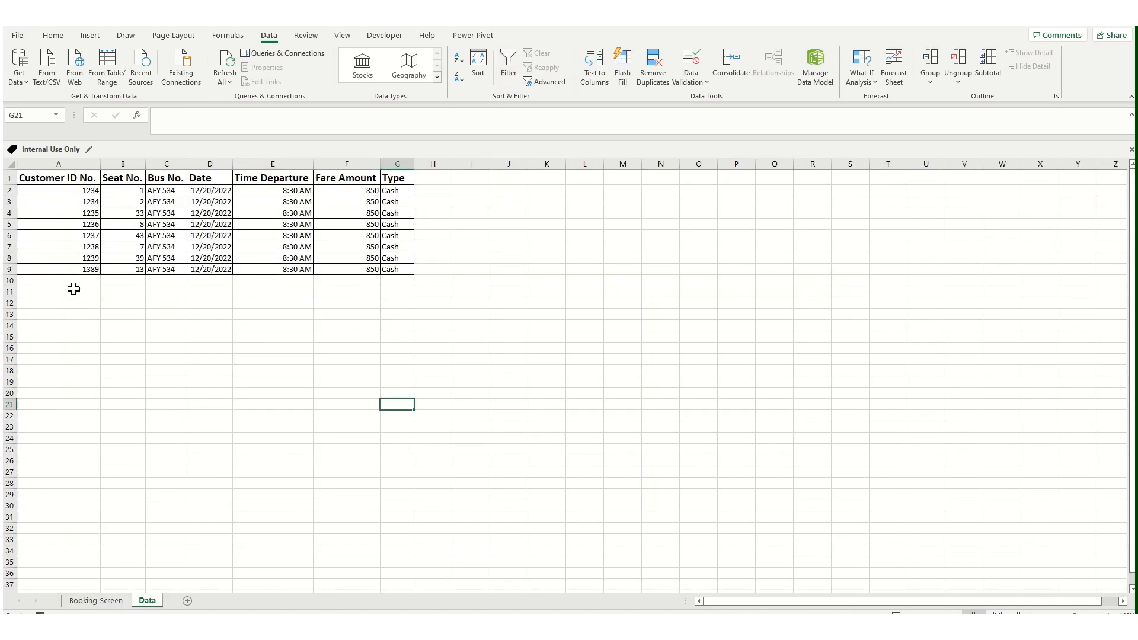
click(74, 289)
click(367, 325)
click(294, 278)
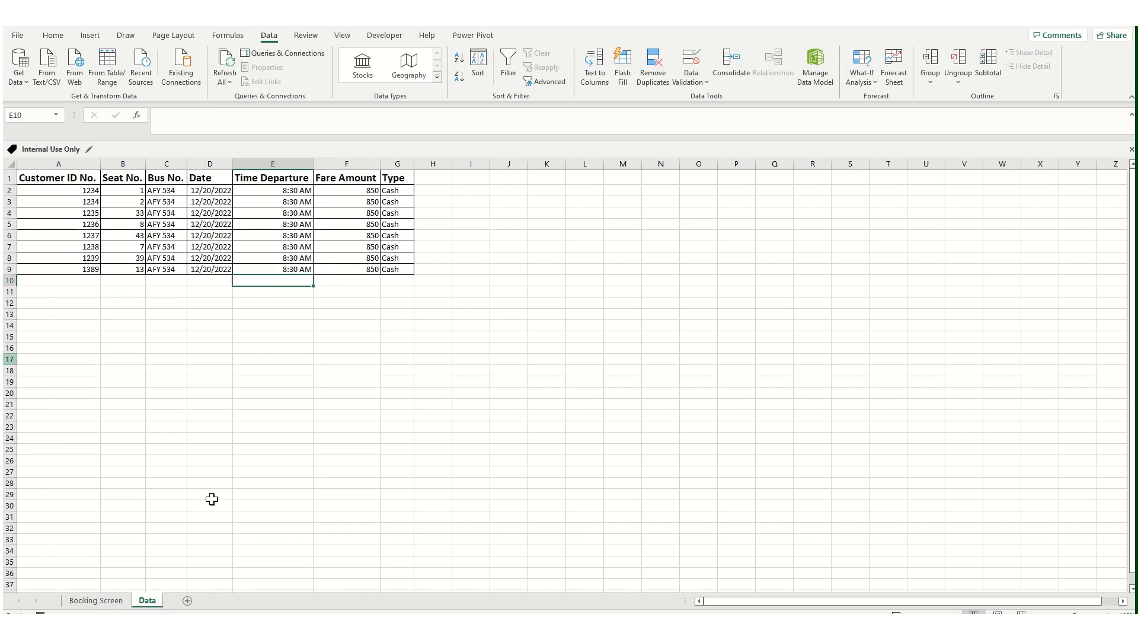
Step: Return to the Booking Screen sheet and review the departure time in O2 and the seat map
click(111, 600)
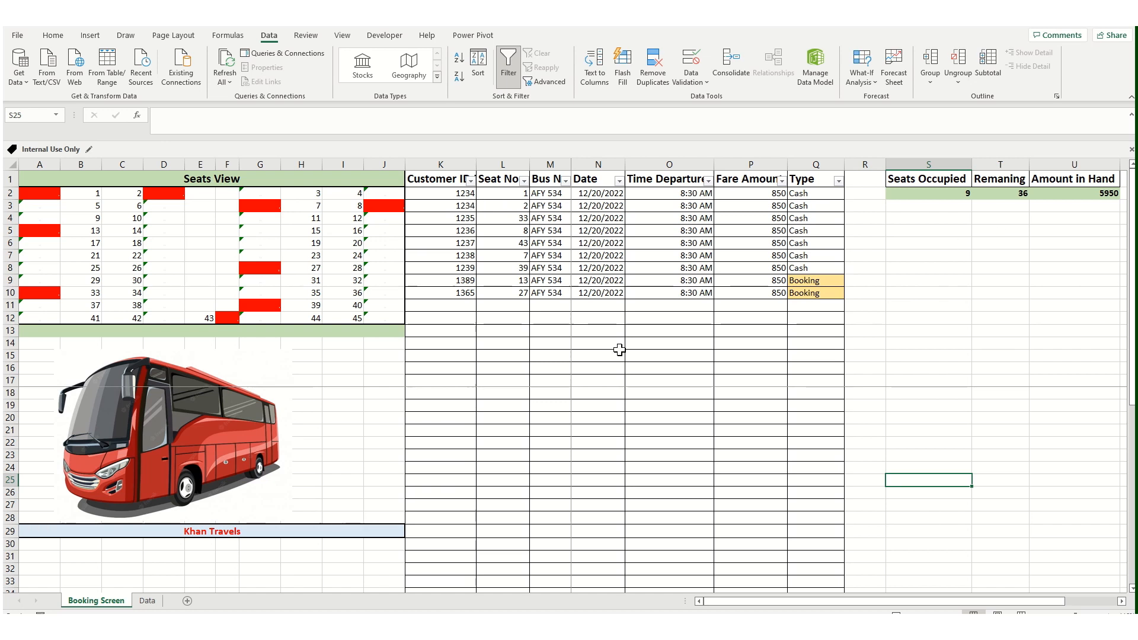
click(746, 405)
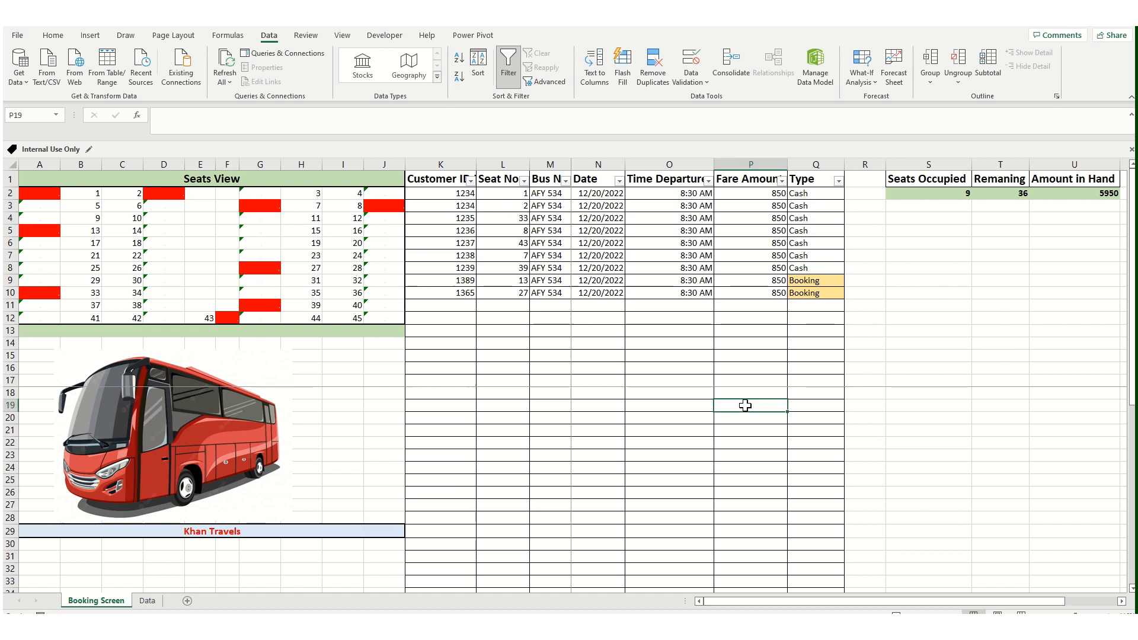
click(676, 198)
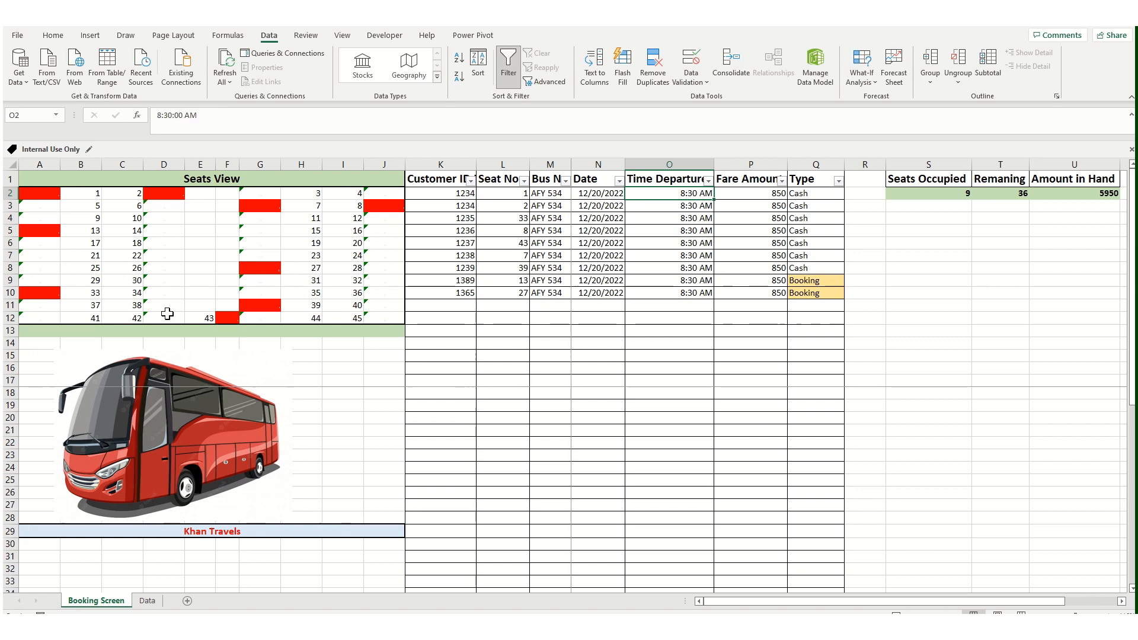
click(632, 320)
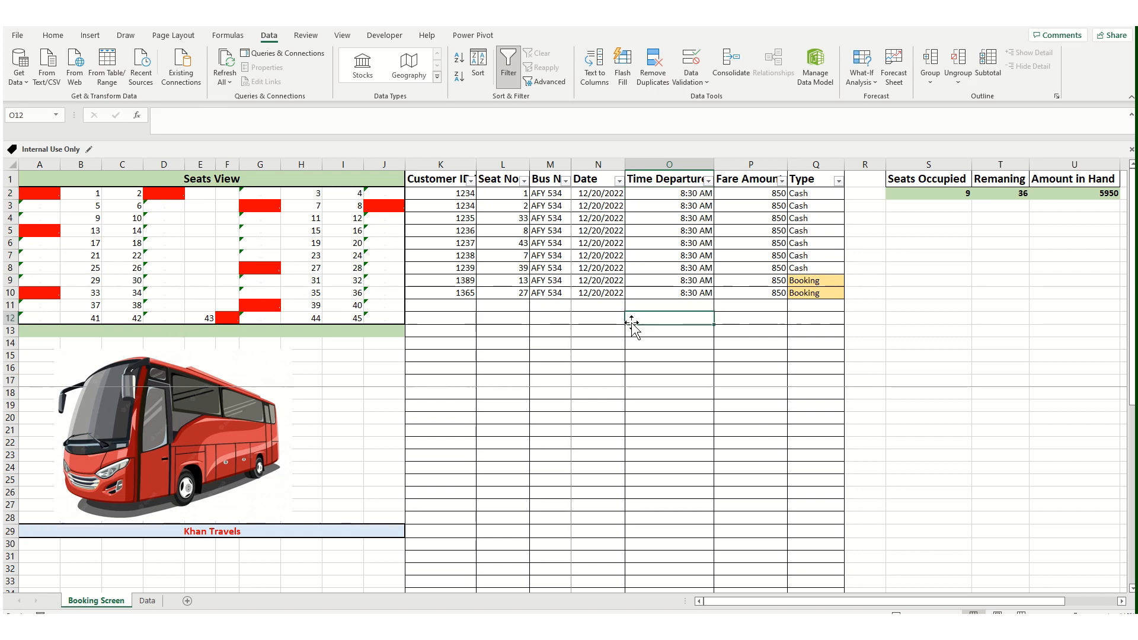
click(260, 212)
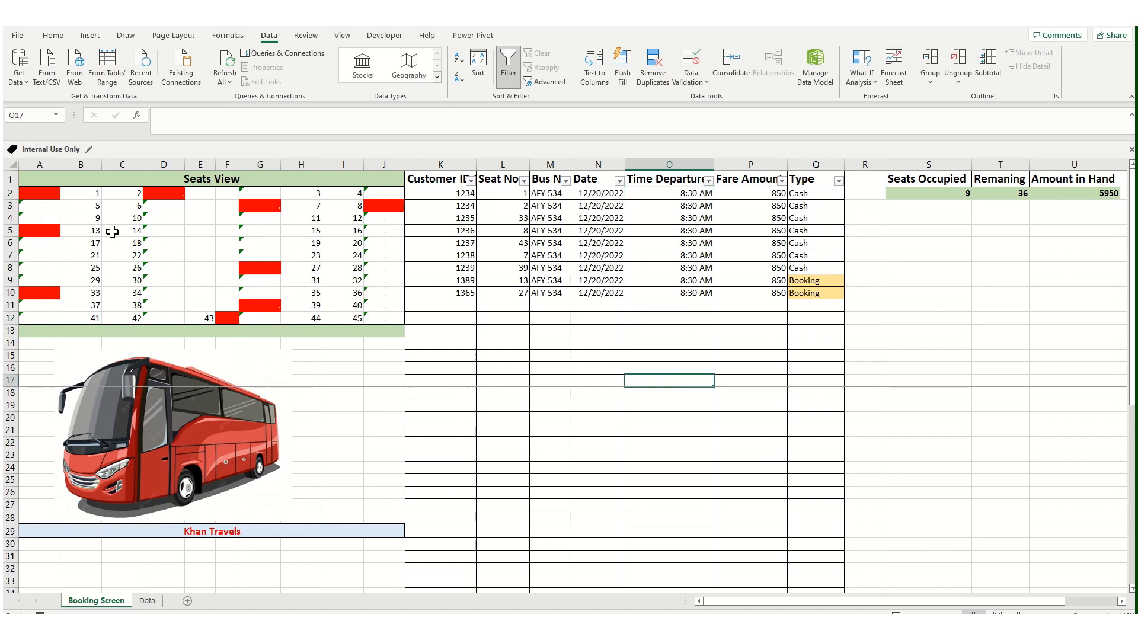
Step: Review the Seats View block and the fill colour choices for its header without changing the fill
drag(68, 180, 329, 319)
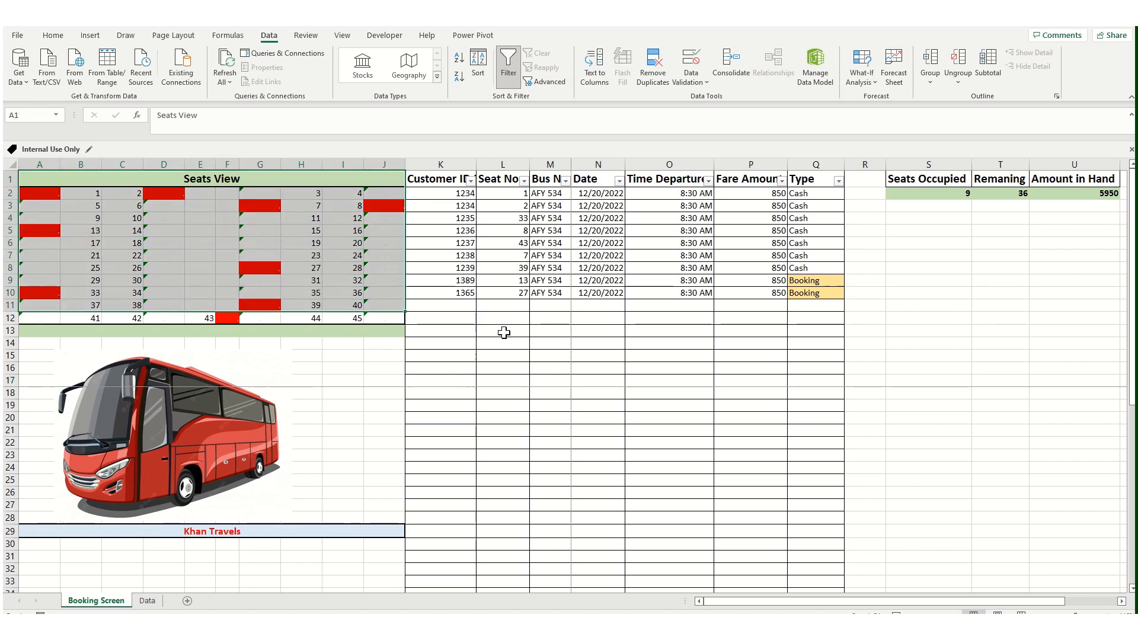
click(506, 331)
click(120, 178)
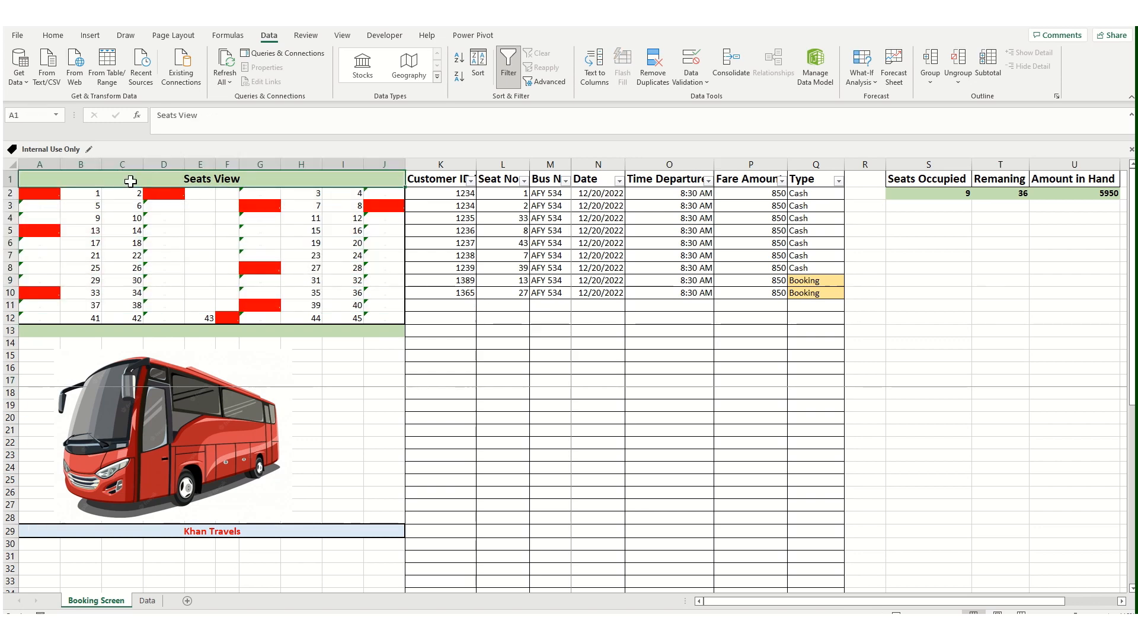
click(53, 35)
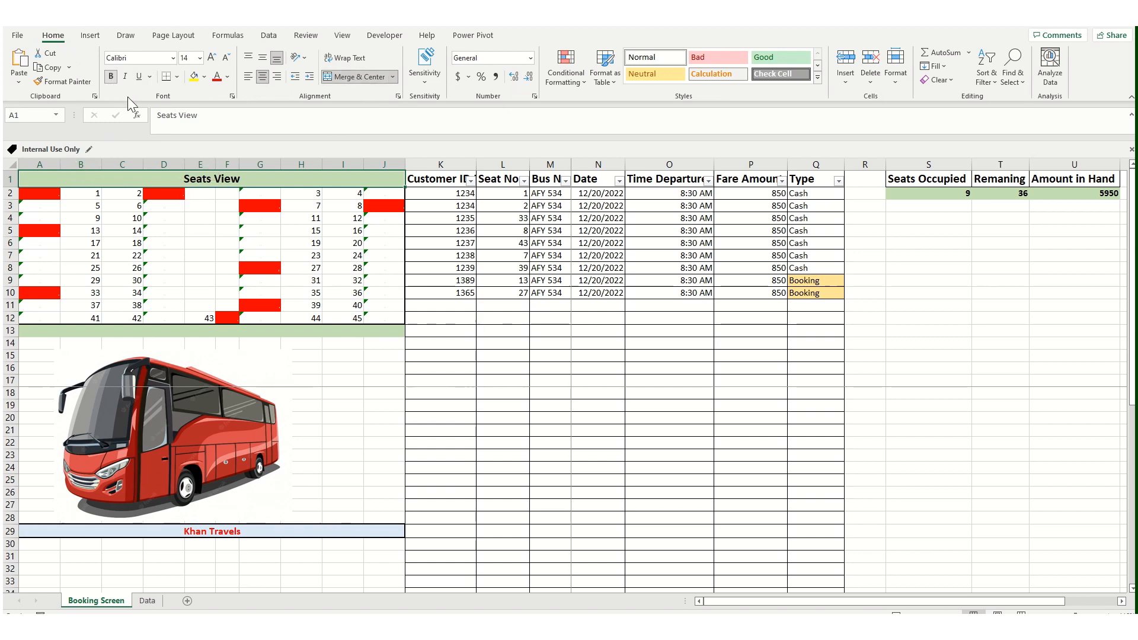
click(205, 79)
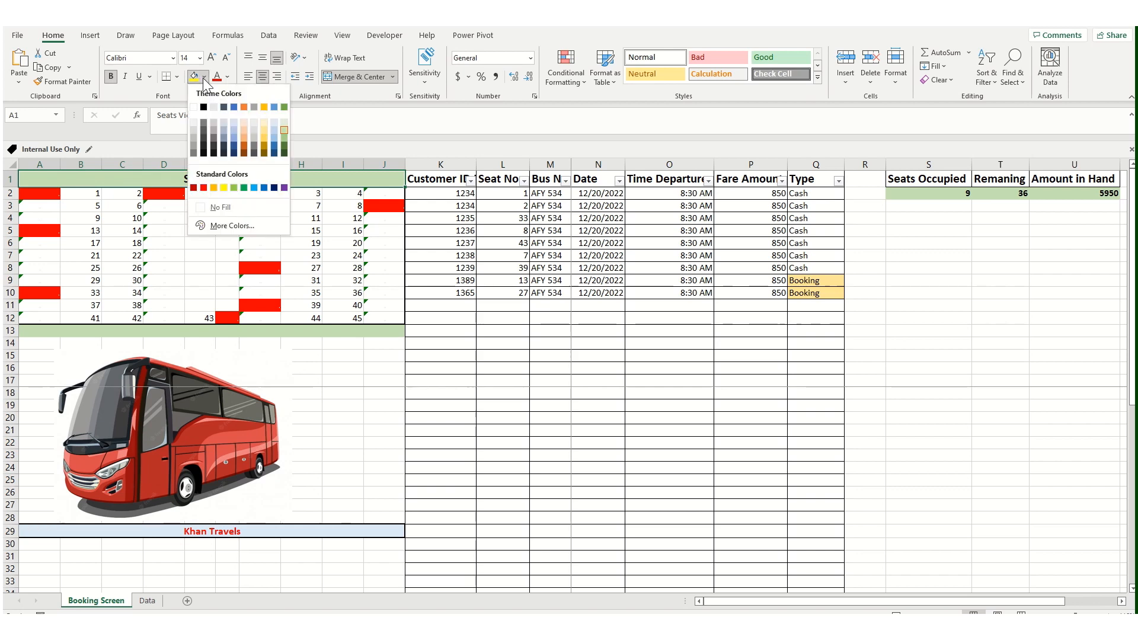
key(Escape)
click(532, 428)
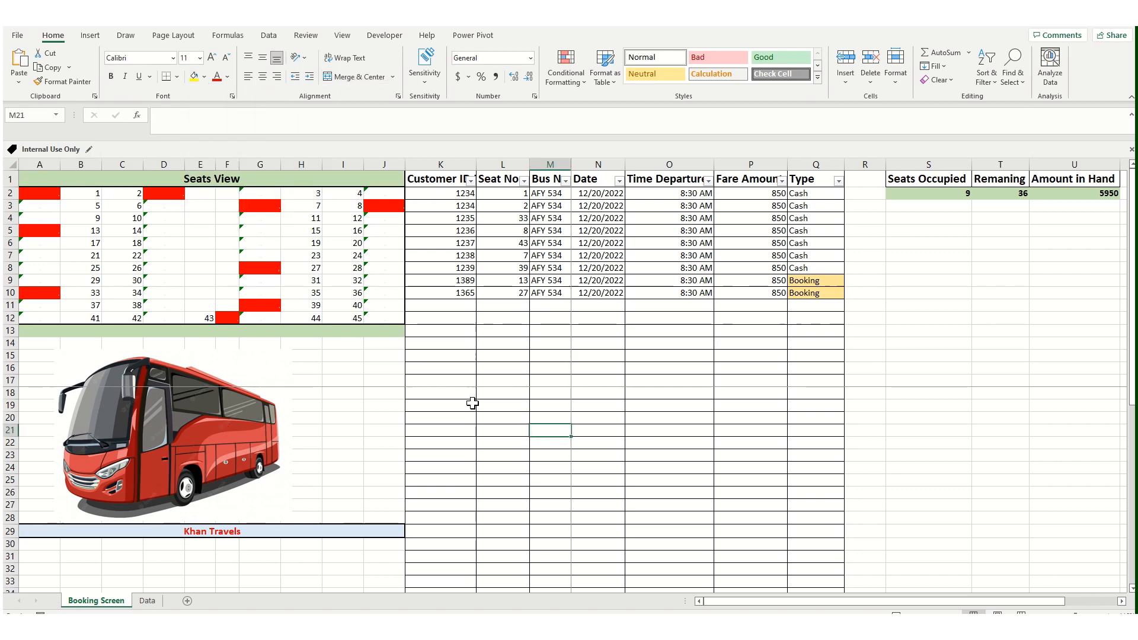
Step: Select rows 1 to 17, inspect the Freeze Panes options without applying any, and check how the sheet scrolls beneath the frozen rows
click(468, 255)
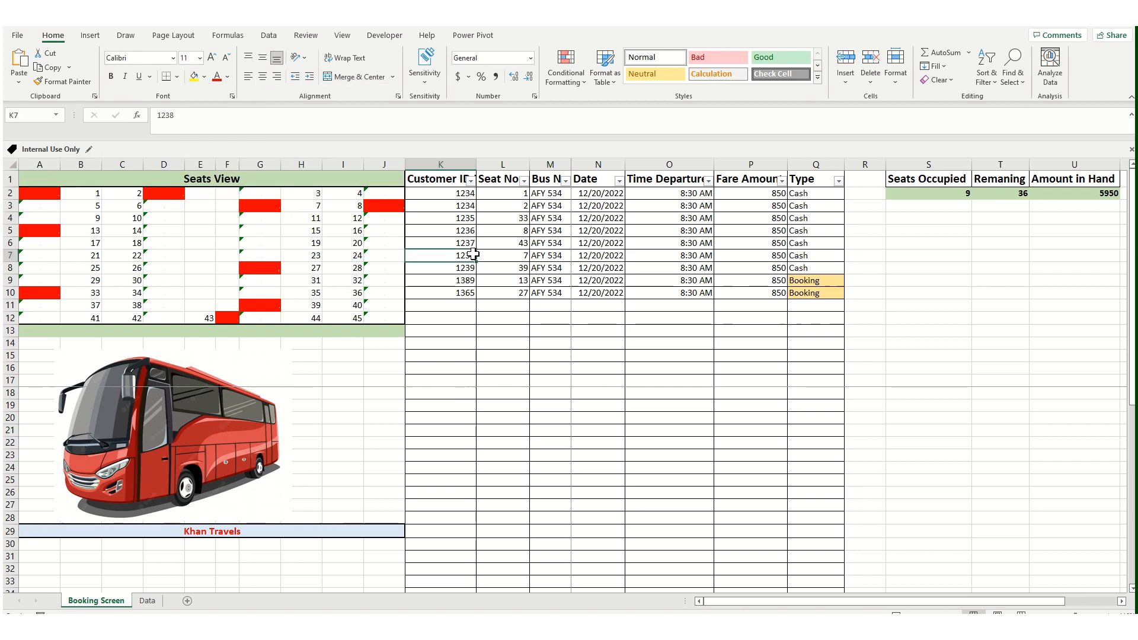
drag(9, 179, 10, 380)
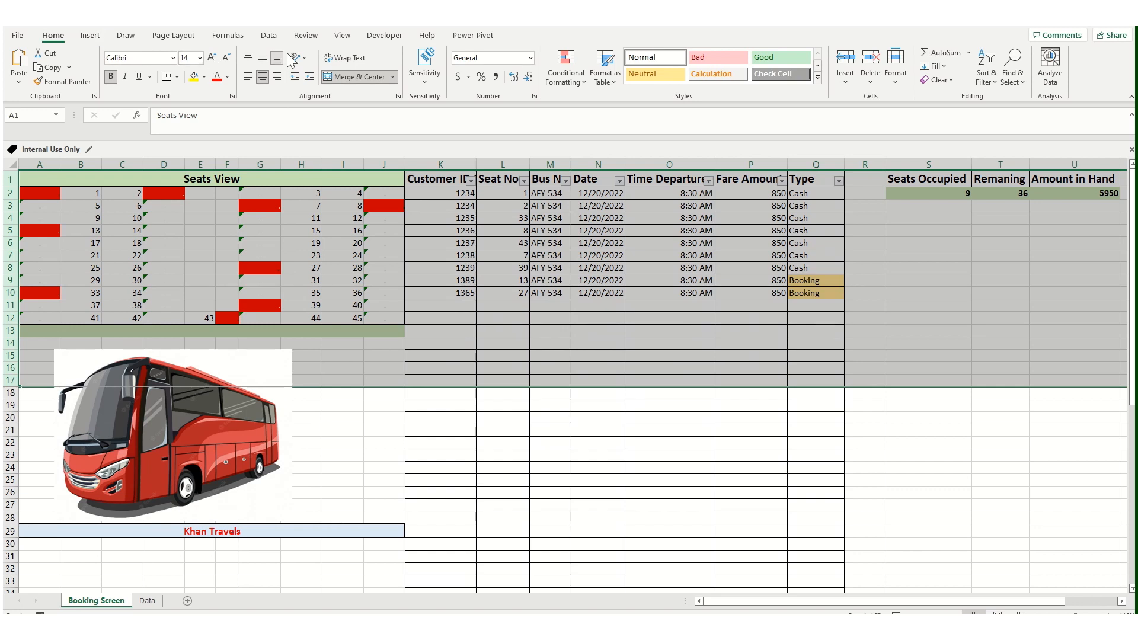
click(341, 37)
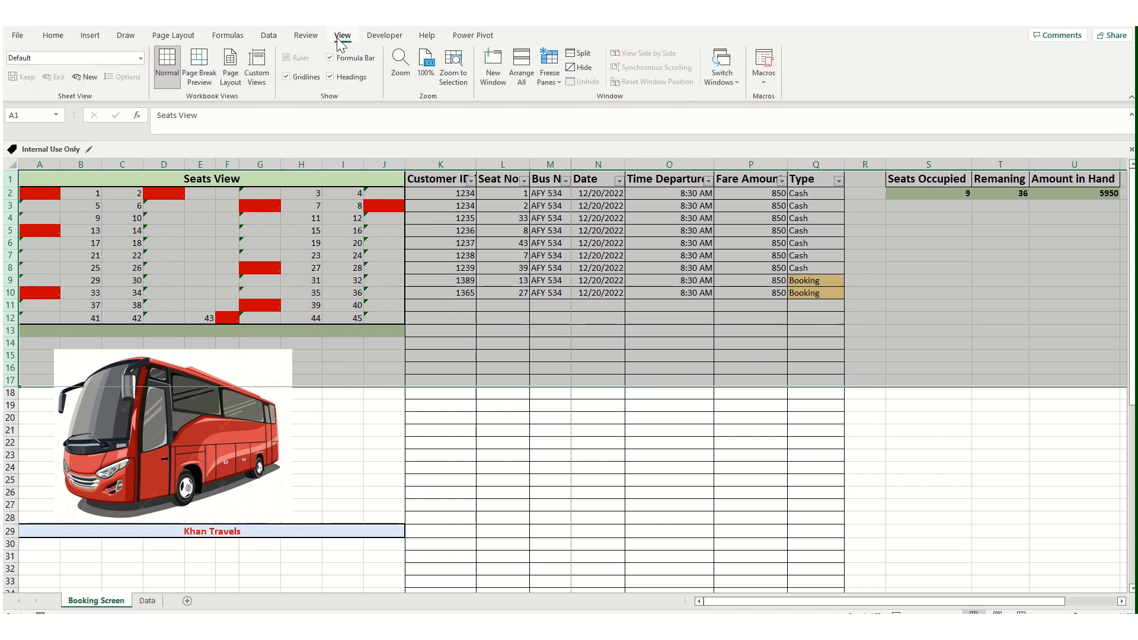
click(550, 82)
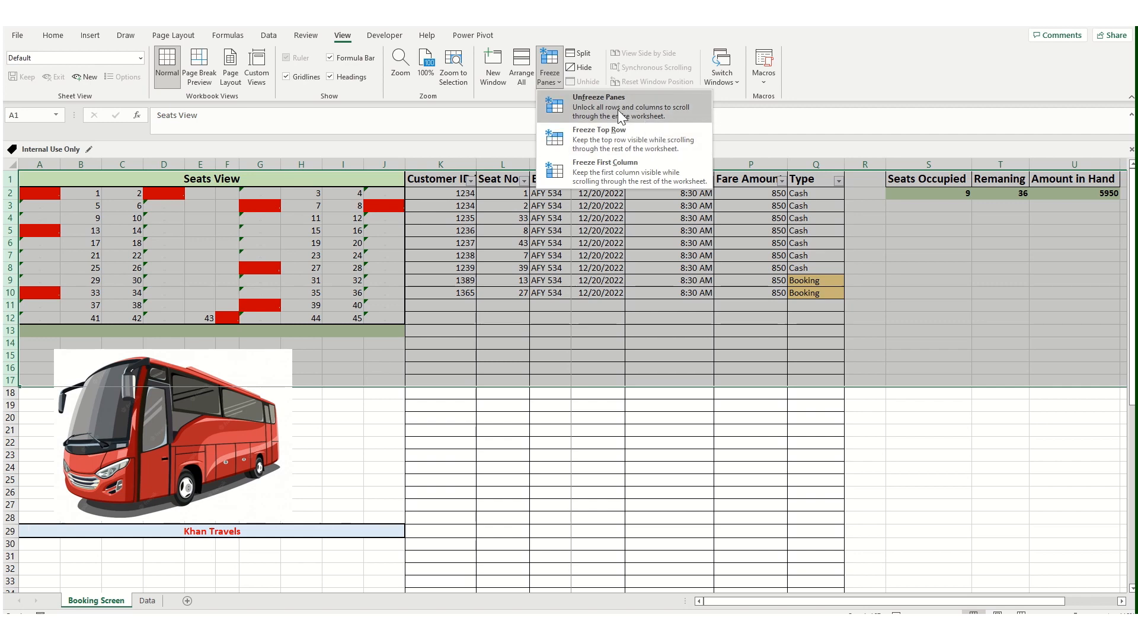
click(617, 476)
click(552, 465)
scroll(552, 465, down, 5)
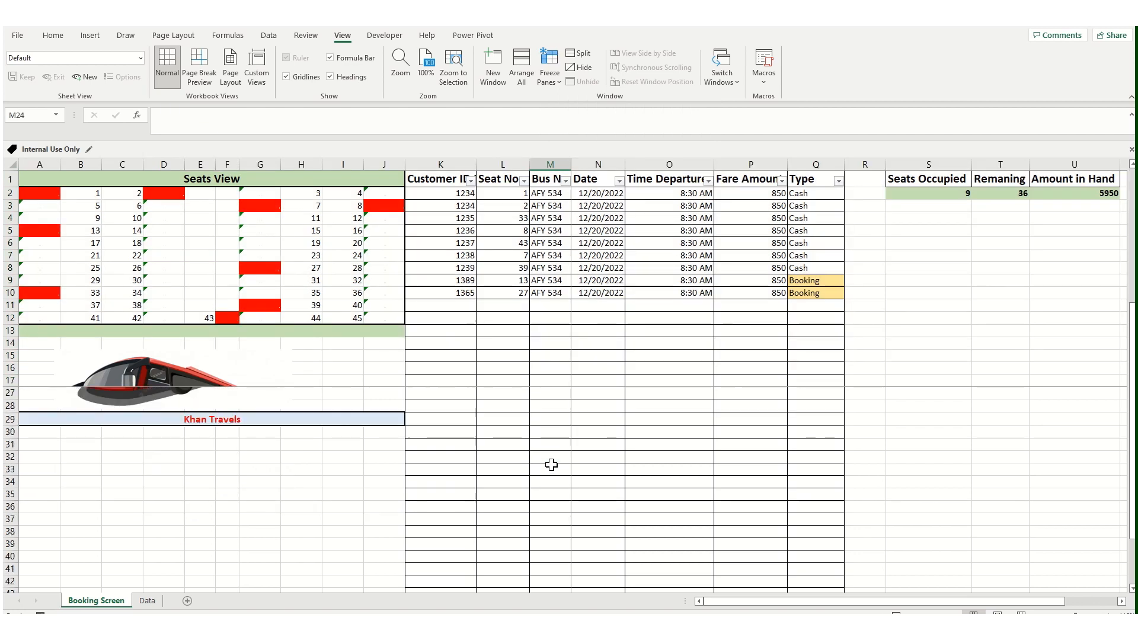
Step: Inspect the booking table's last row, then select K1:Q30 and view the border options without applying any
click(456, 431)
click(455, 542)
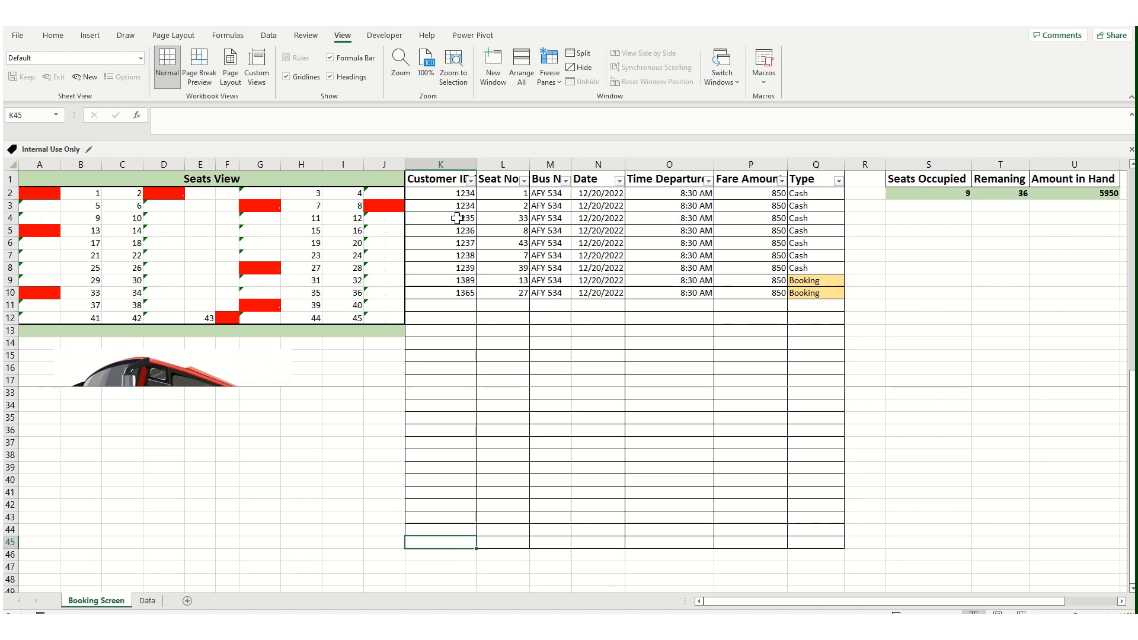
drag(439, 180, 818, 544)
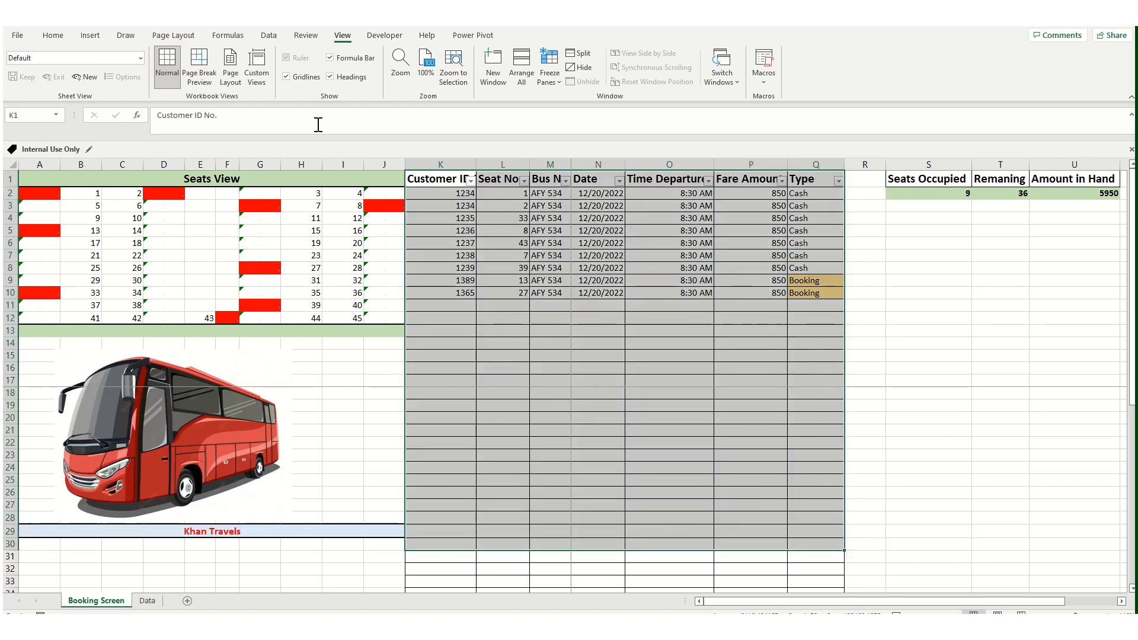
click(57, 37)
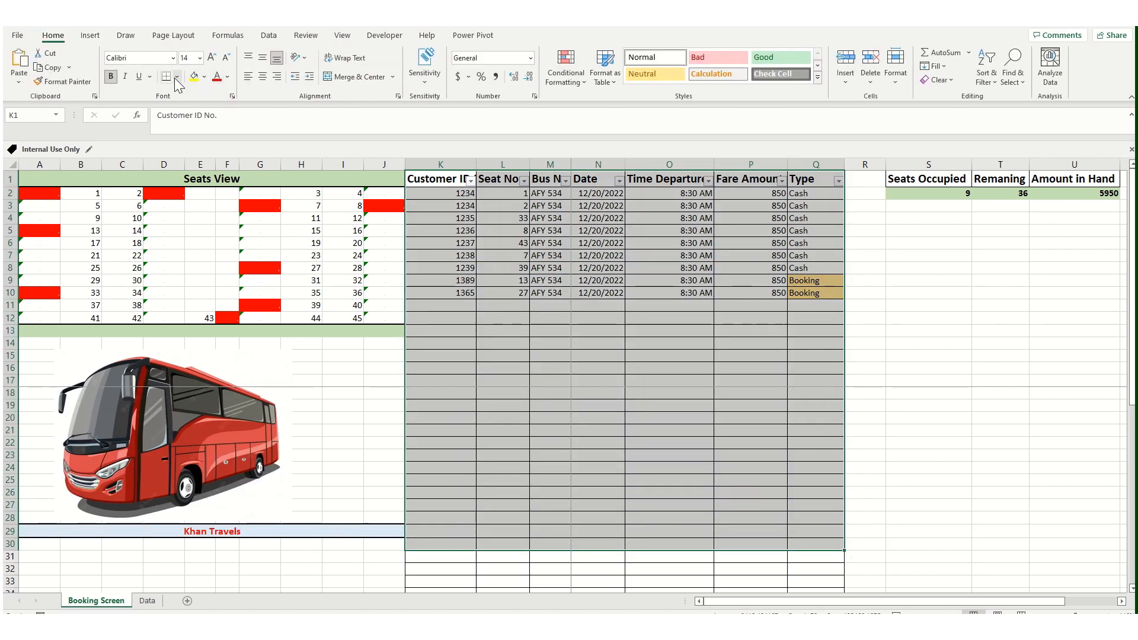
click(176, 76)
click(515, 291)
Step: Check the empty booking rows down to row 45 against the seat map and the availability formula beside seat 22
click(629, 382)
scroll(615, 437, down, 4)
scroll(562, 499, down, 2)
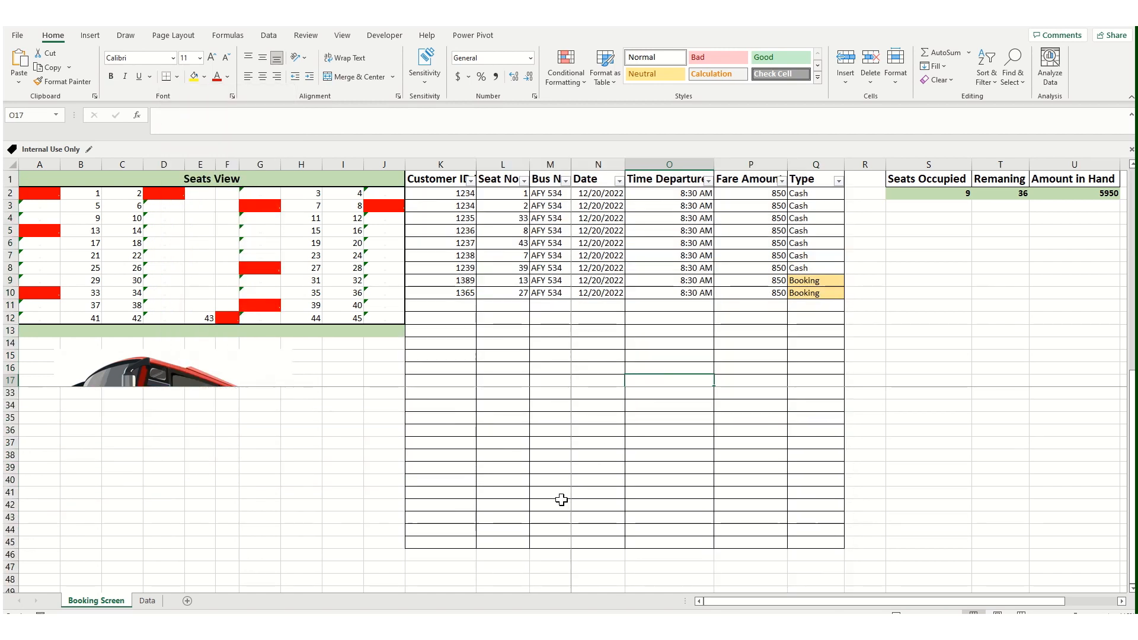
click(460, 504)
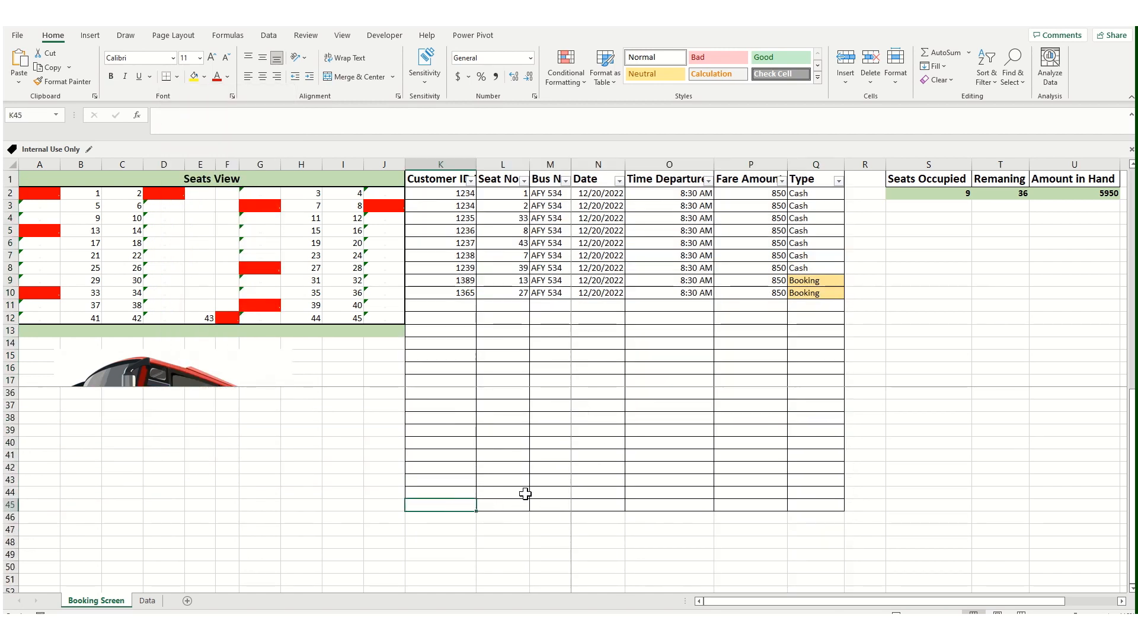
click(506, 508)
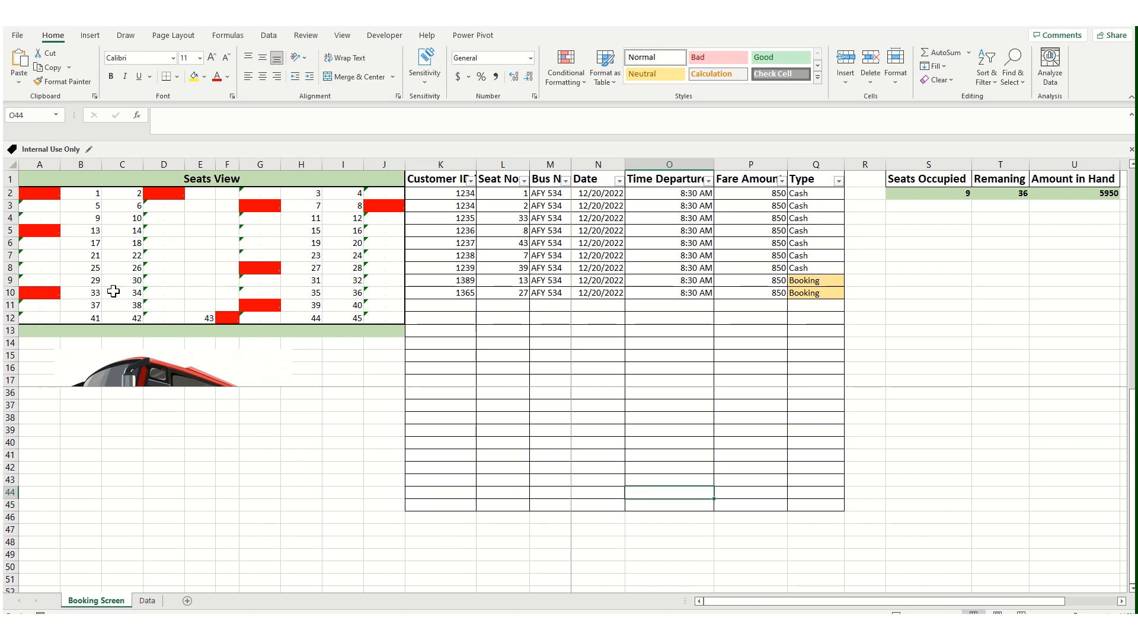
click(175, 254)
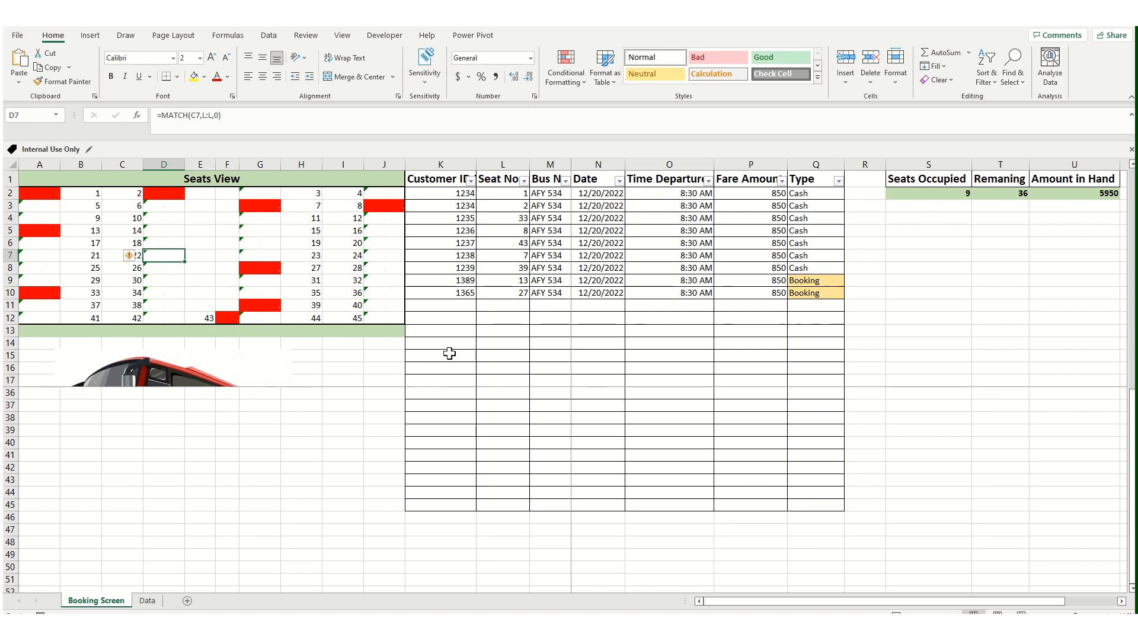
click(503, 403)
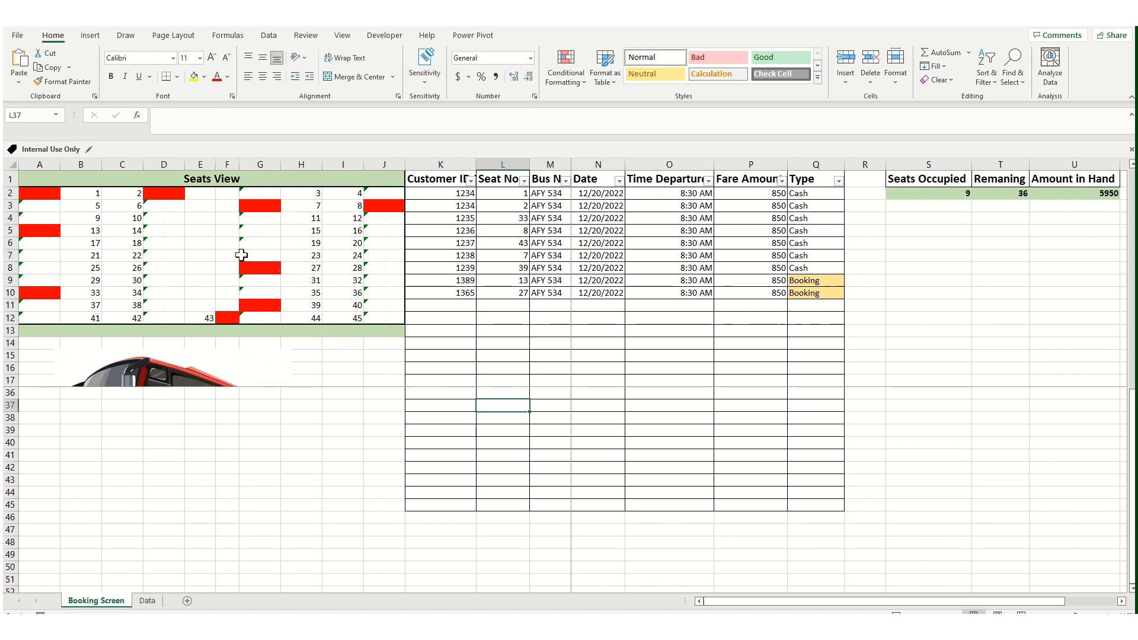
click(433, 502)
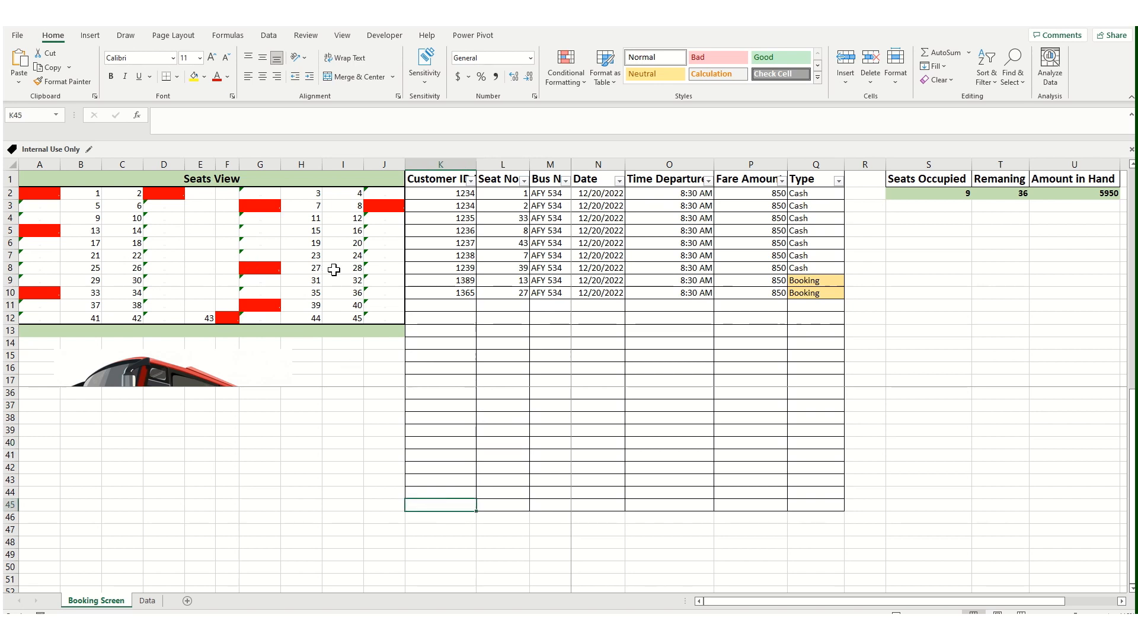
Step: Review the Seats Occupied summary cell and look through the booking table down to its last row
click(687, 425)
click(1077, 241)
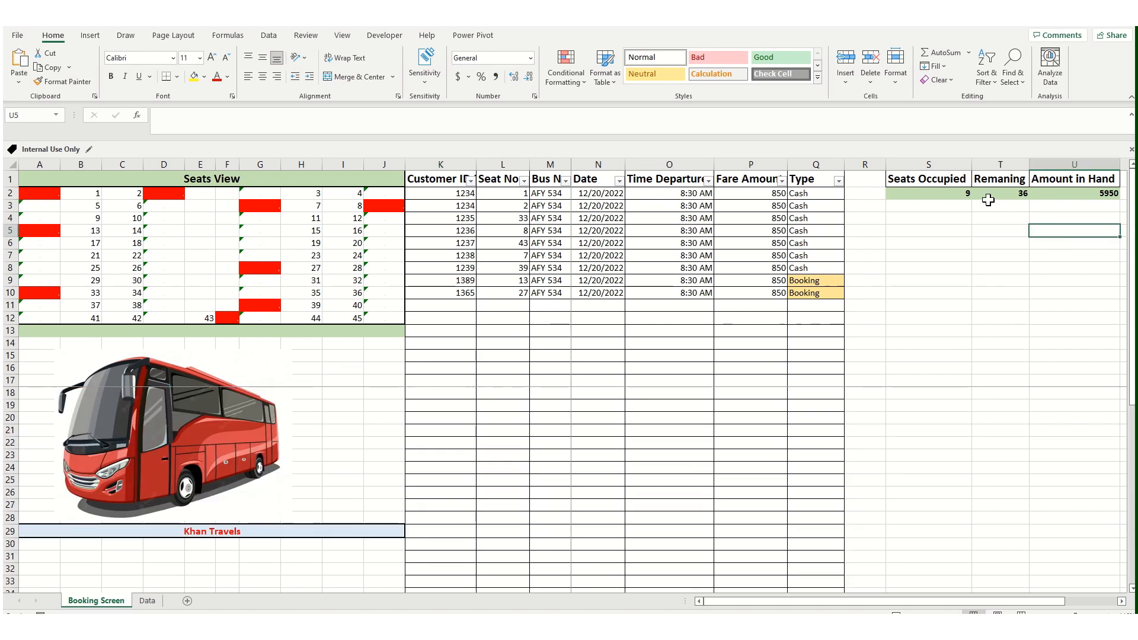
click(959, 193)
click(551, 479)
scroll(579, 478, down, 8)
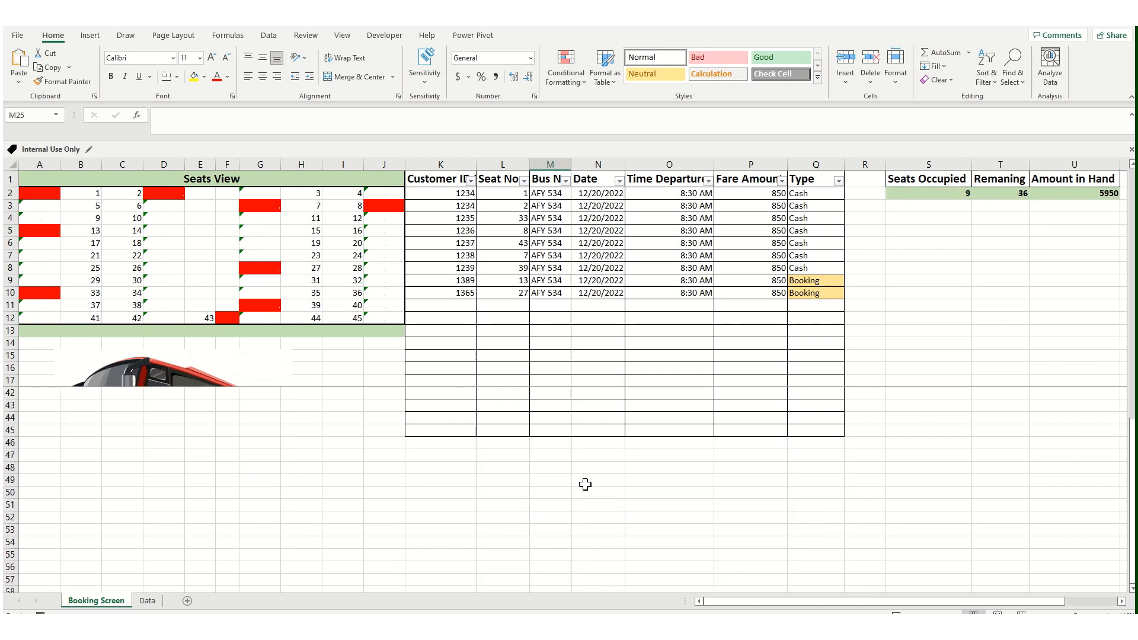
scroll(584, 482, up, 8)
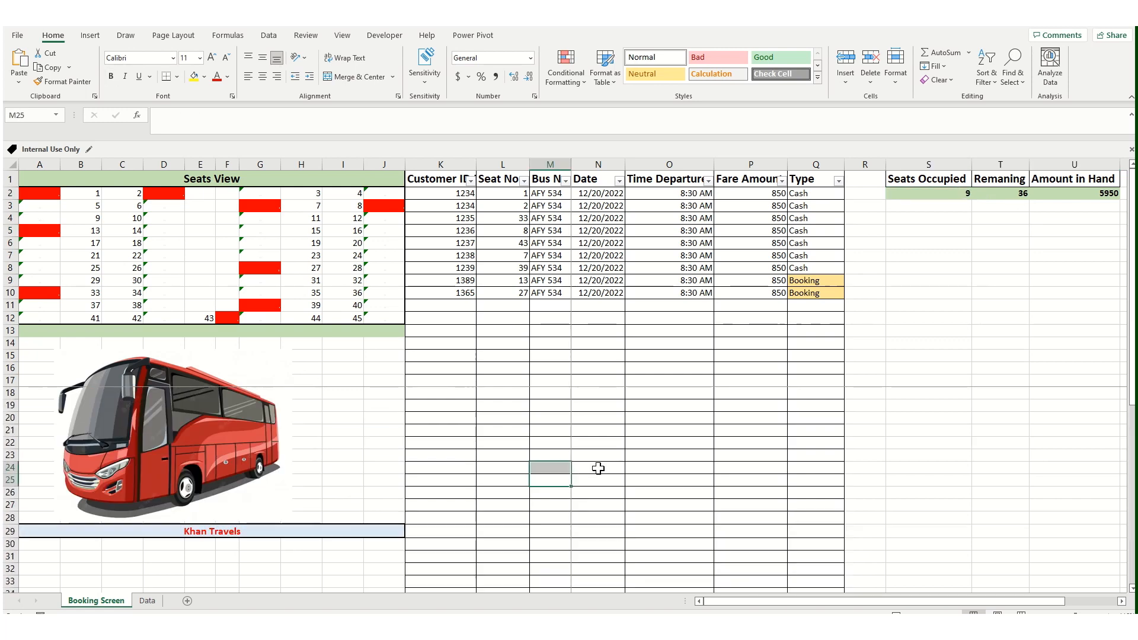
click(635, 369)
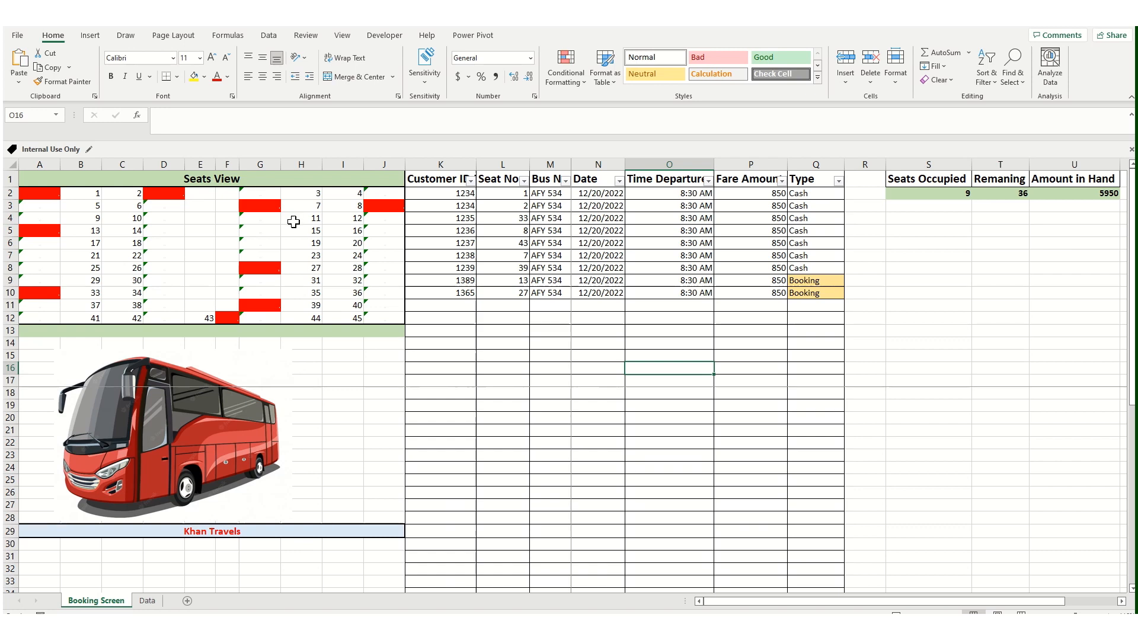
Step: Examine the availability formula beside seat 1 and compare the Cash and Booking entries in the Type column
click(40, 194)
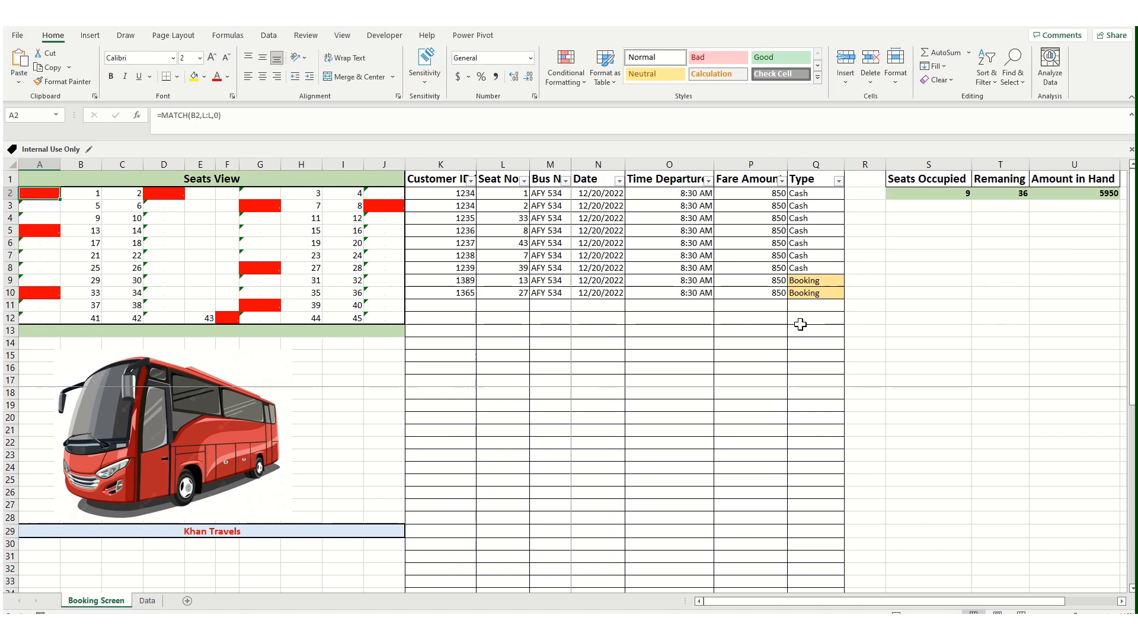
click(805, 283)
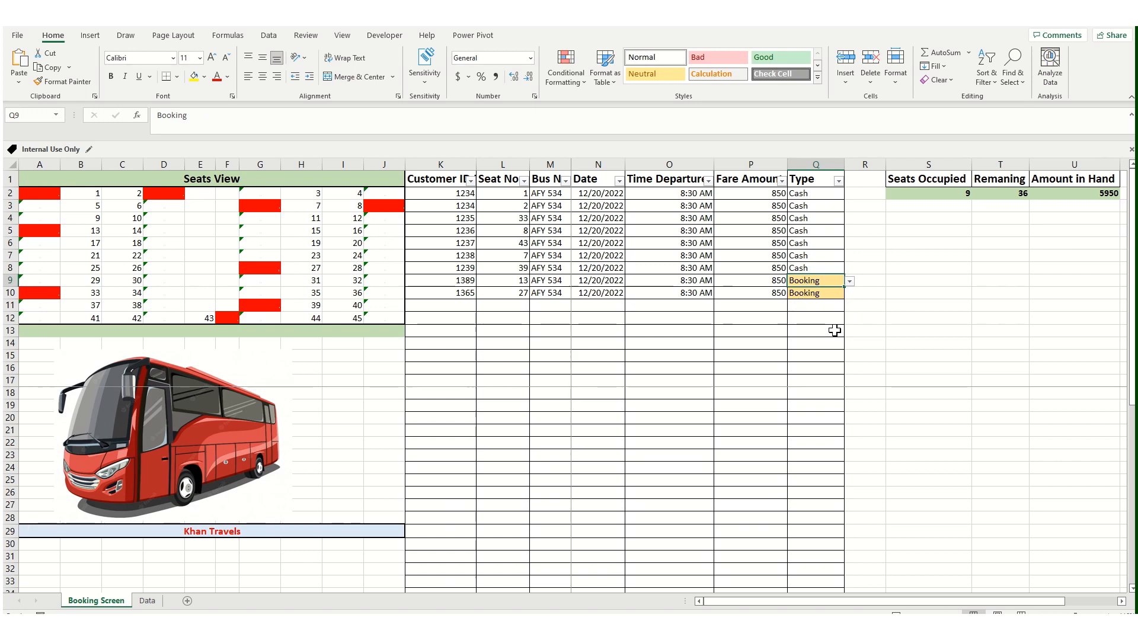
click(826, 295)
click(813, 269)
click(814, 281)
click(813, 304)
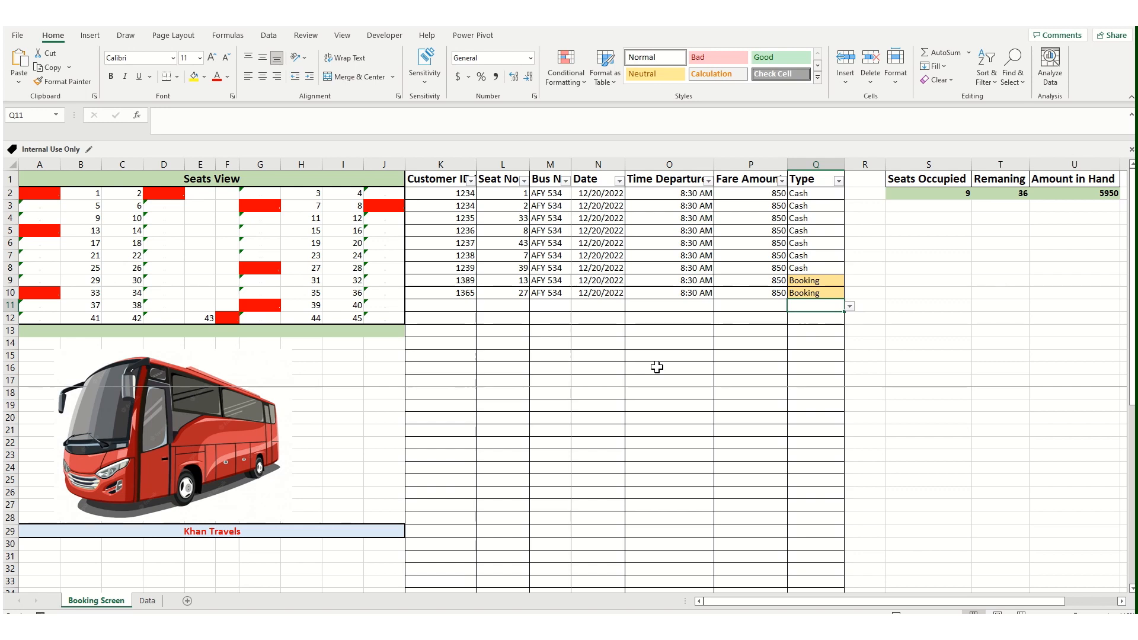
click(807, 282)
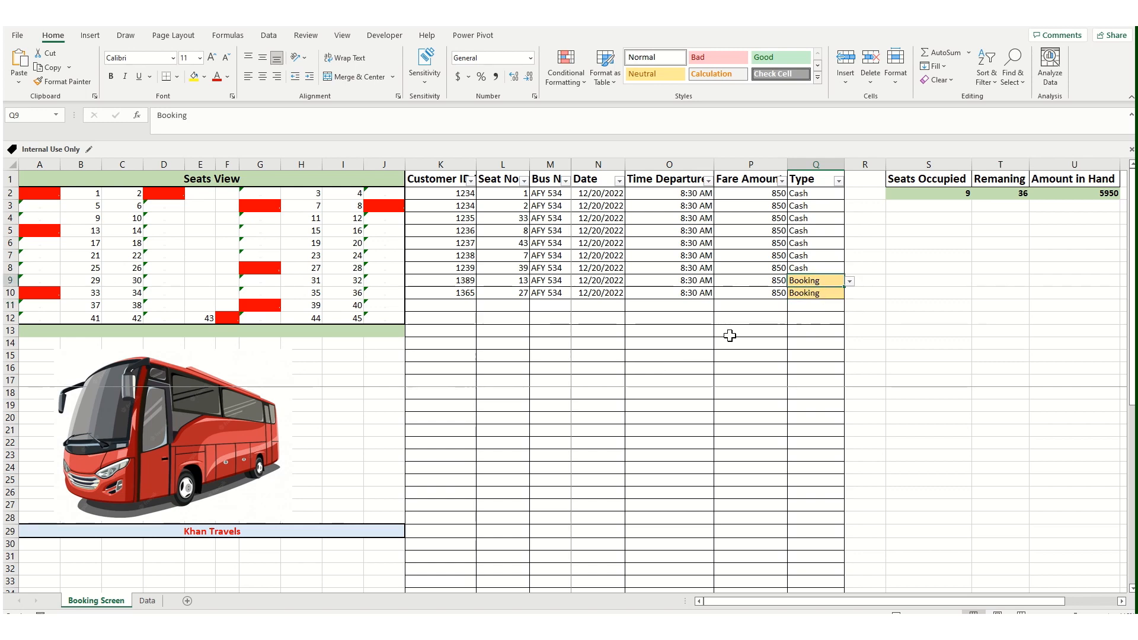
click(804, 295)
click(801, 282)
Step: Inspect the Equal To highlight rule and its custom fill colours for Booking cell Q9, closing the dialogs without applying a rule
click(567, 77)
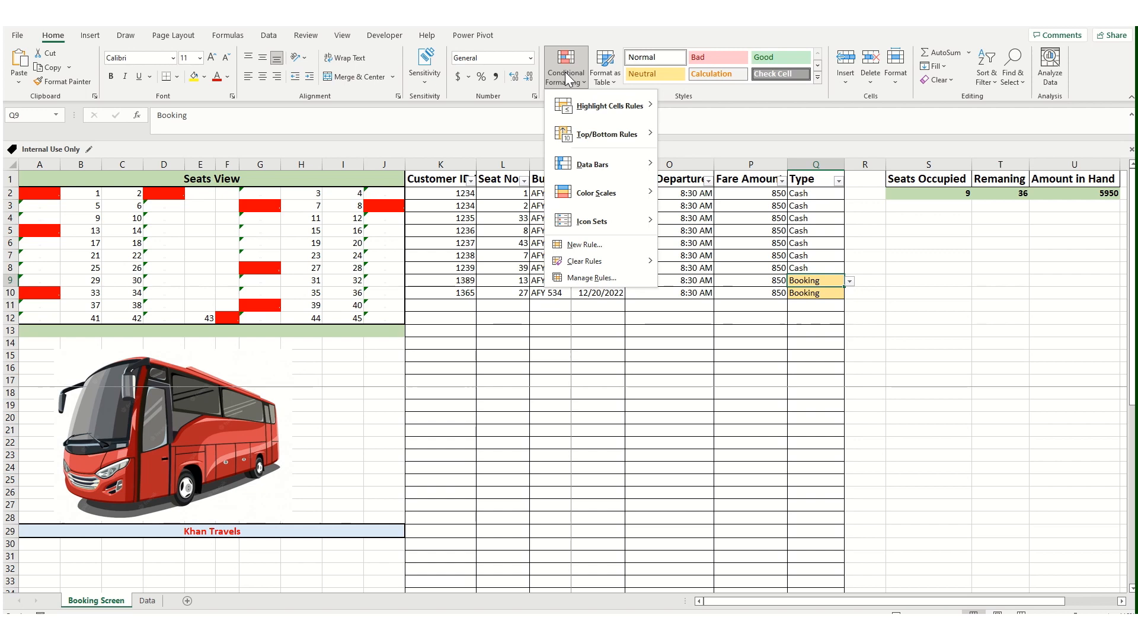
mouse_move(604, 107)
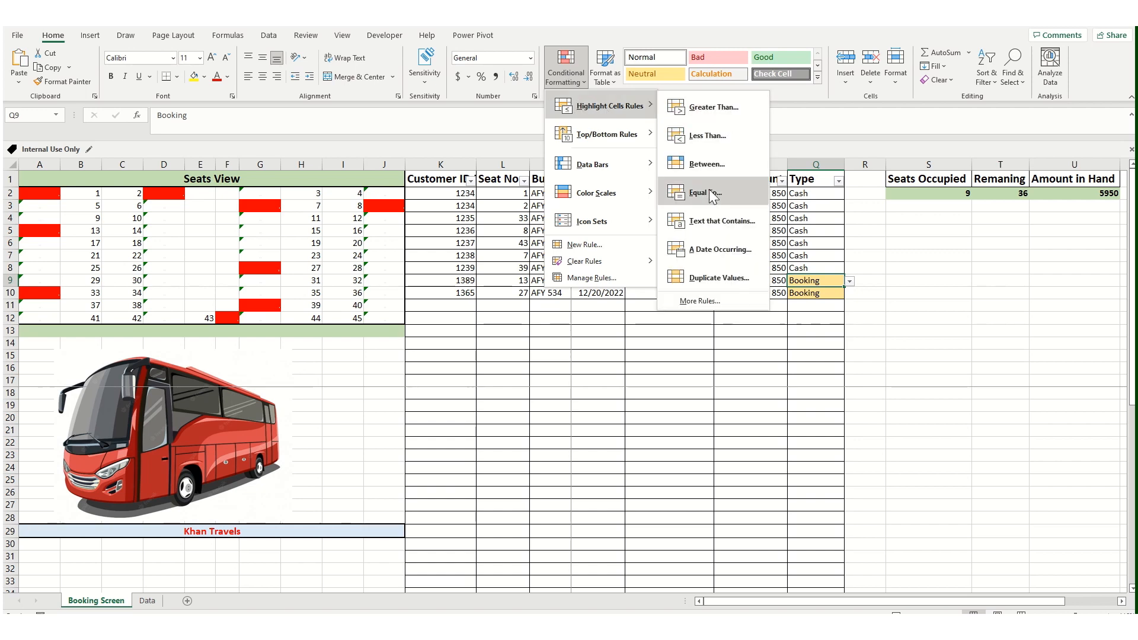
click(705, 195)
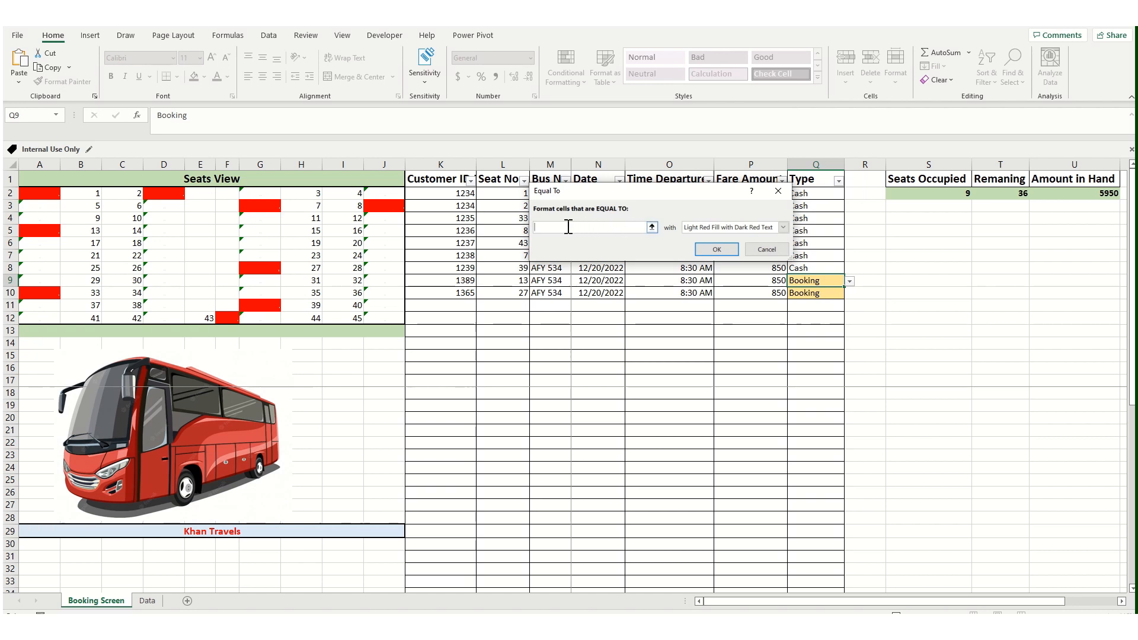
click(783, 228)
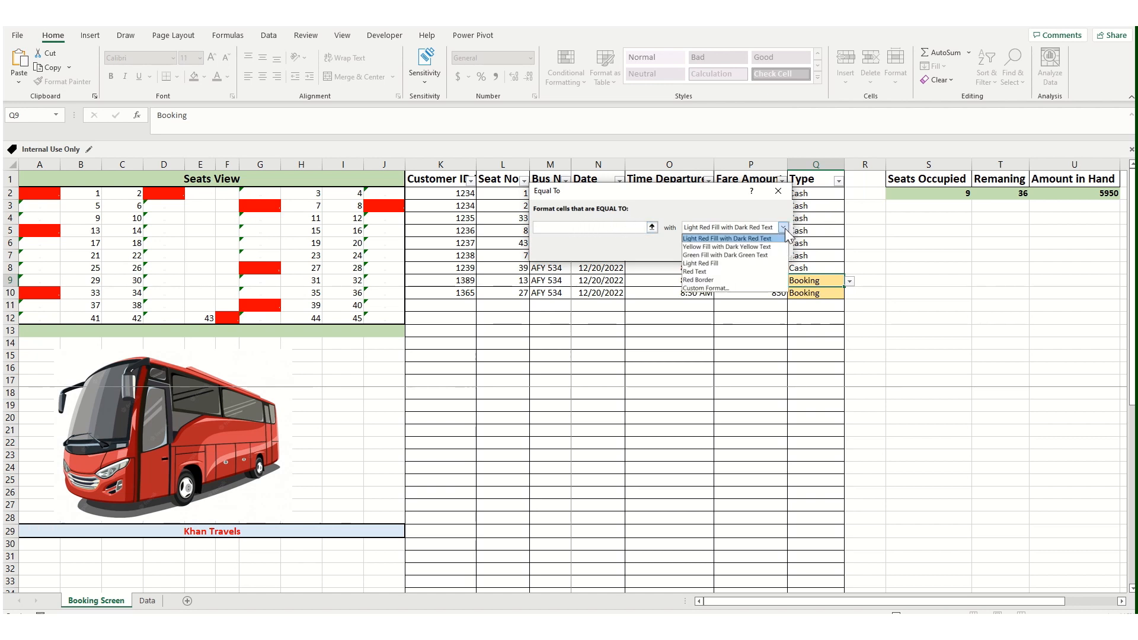
click(709, 293)
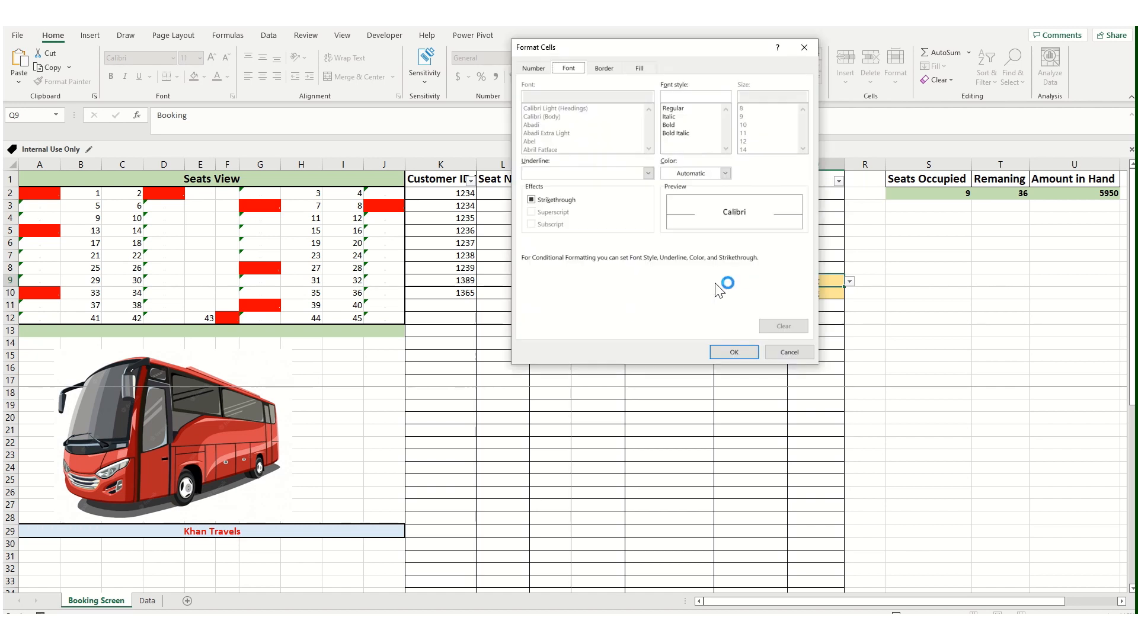
click(640, 69)
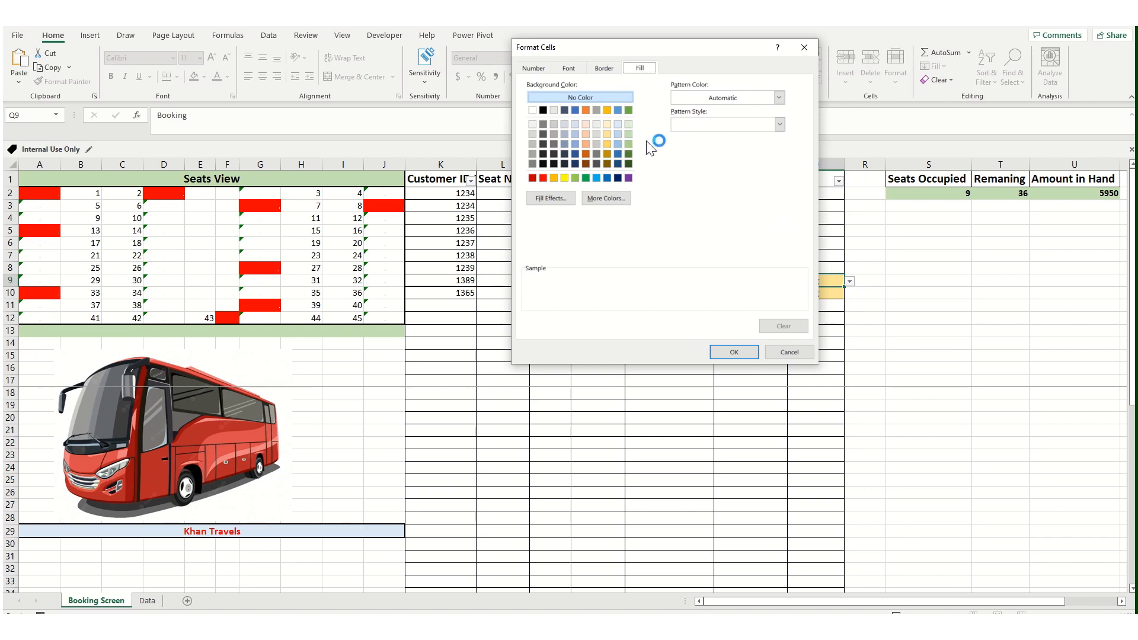
click(804, 47)
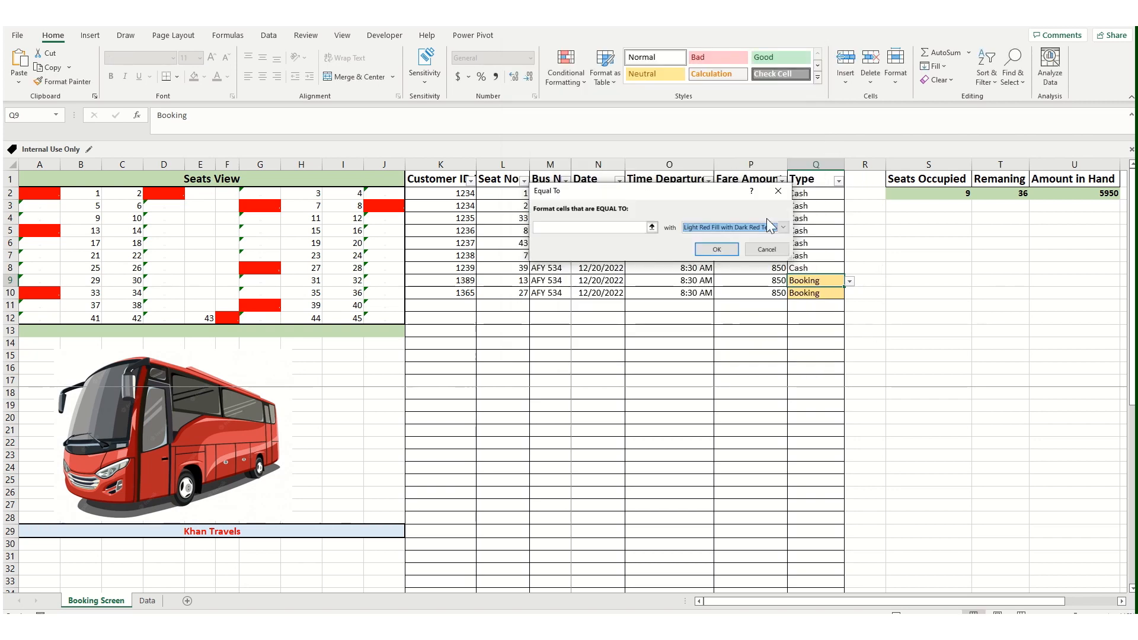
click(779, 190)
click(793, 307)
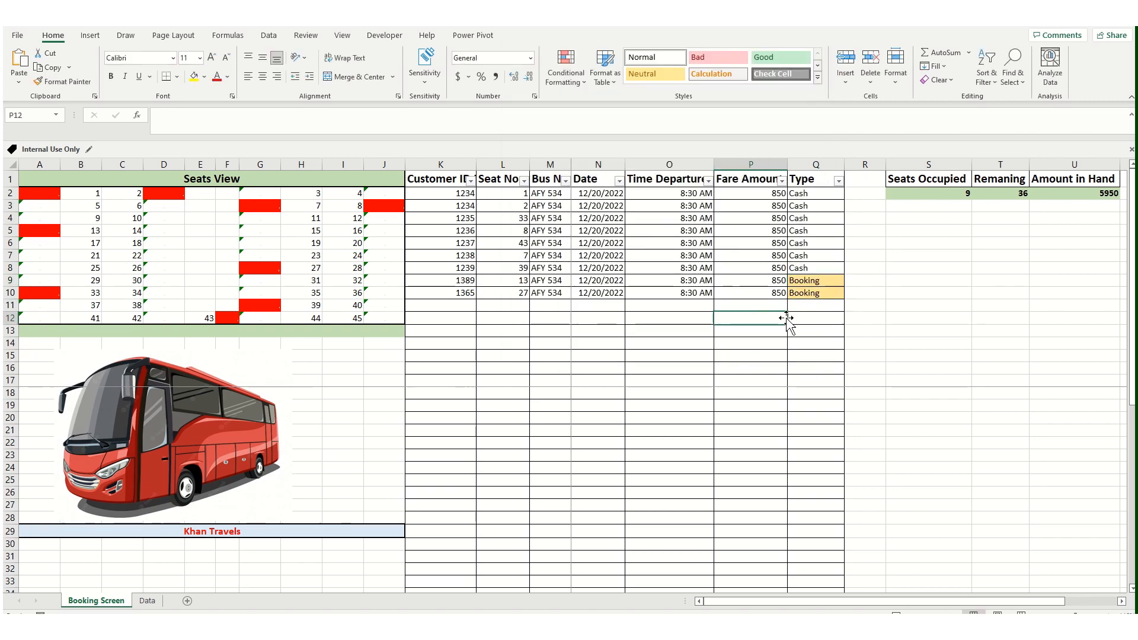
Step: Inspect the existing conditional formatting rule on Booking cell Q10 in the Rules Manager, closing it without changes
click(811, 294)
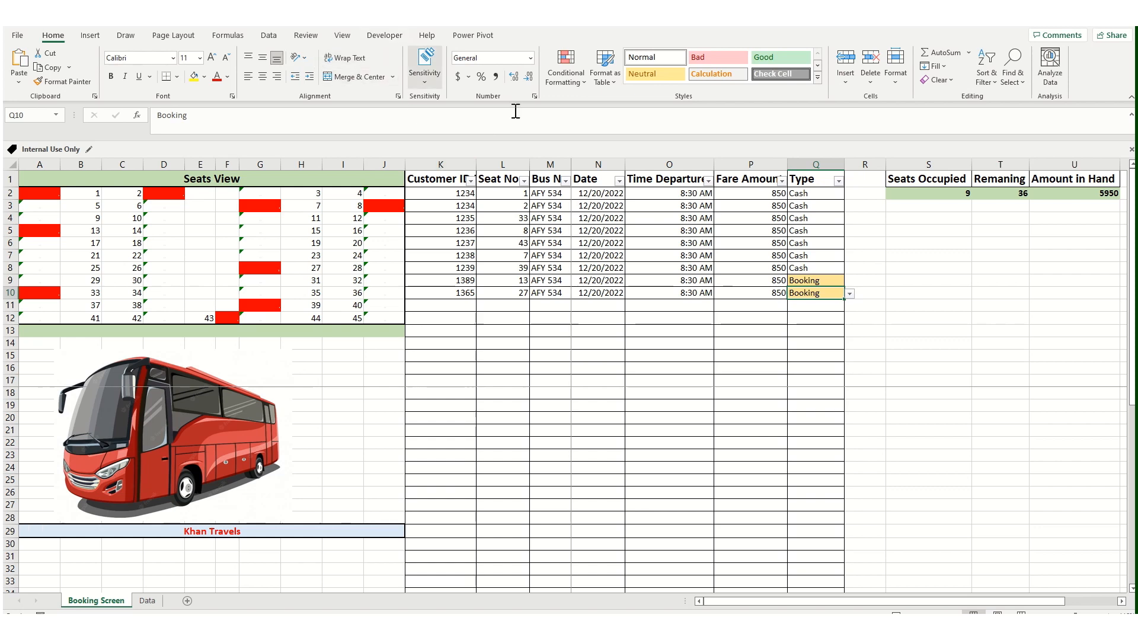
click(578, 89)
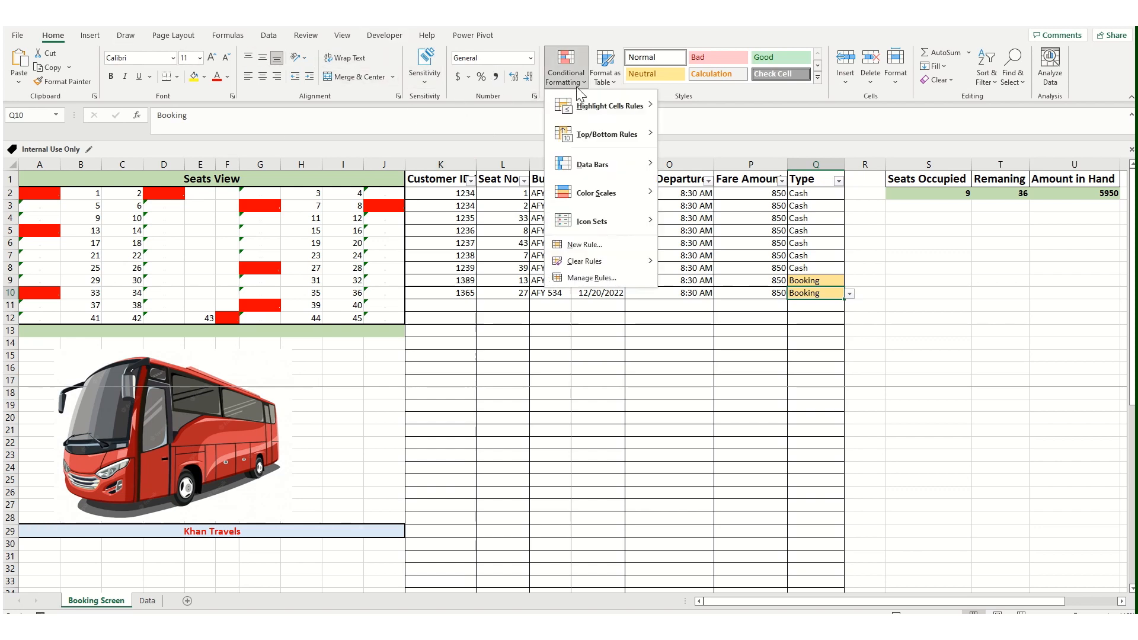
click(592, 278)
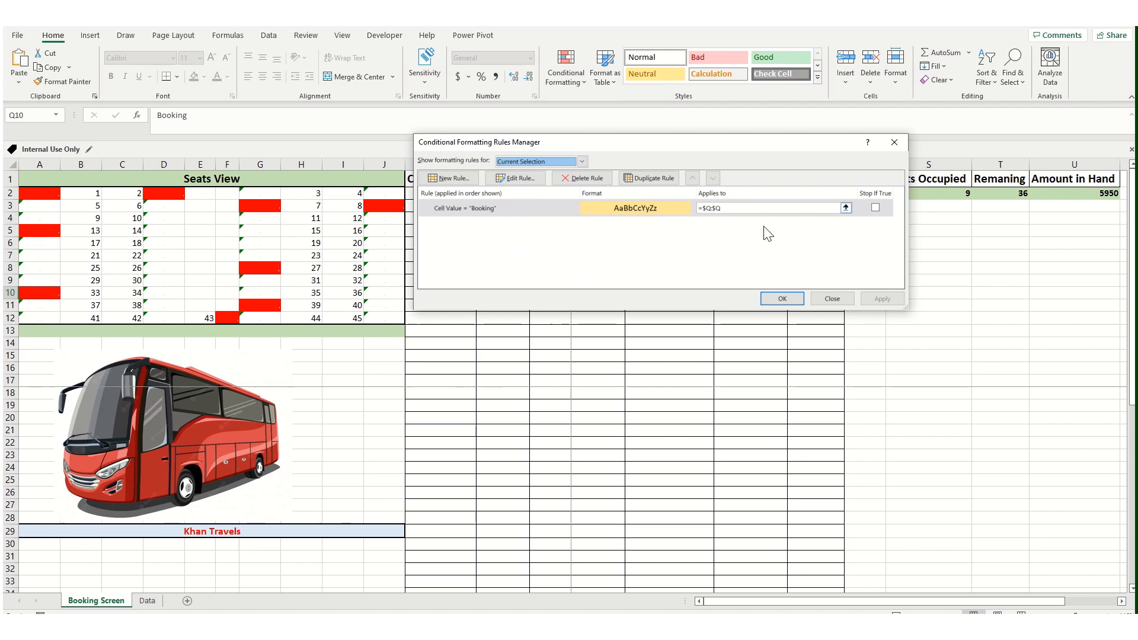
click(901, 144)
Step: Select the whole Type column and view the available Highlight Cells Rules, then return to Booking cell Q10 without choosing one
click(815, 158)
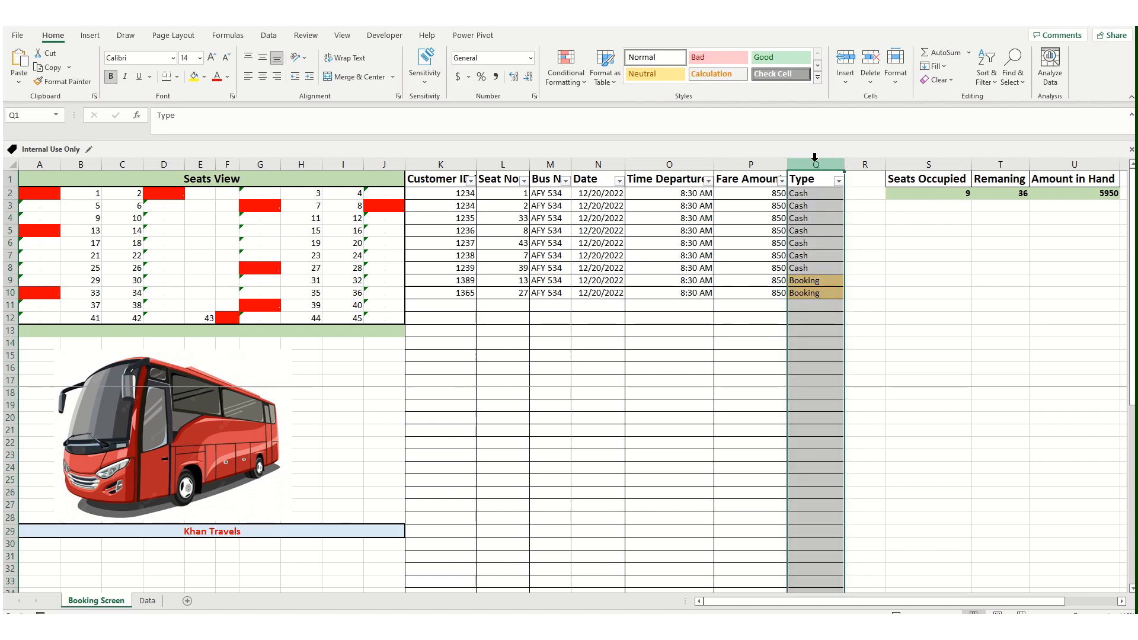
click(579, 82)
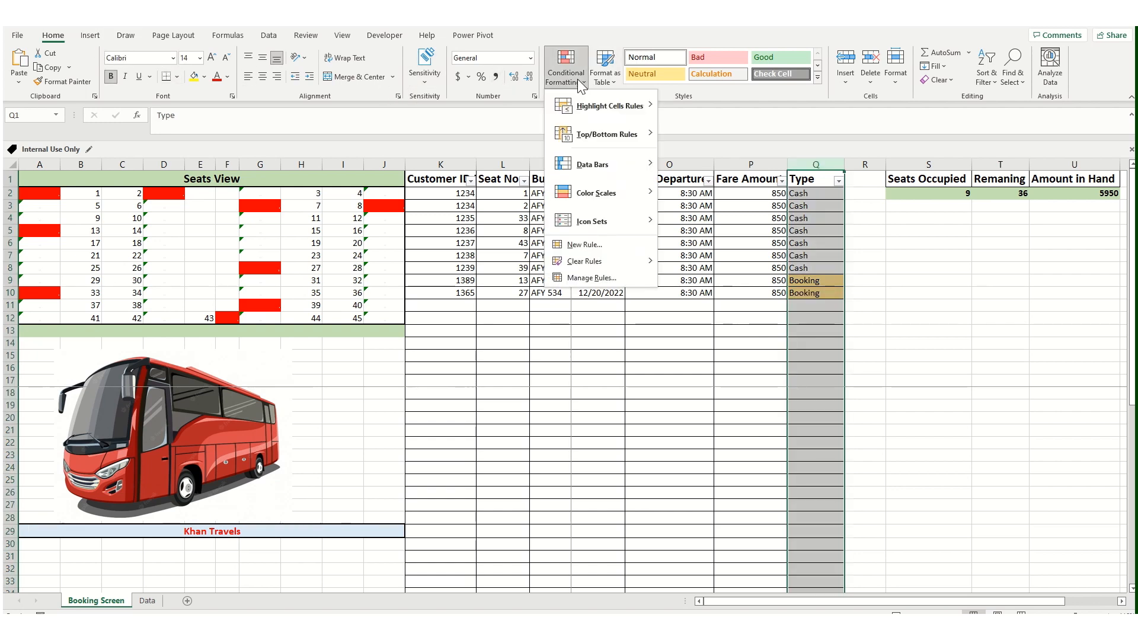
mouse_move(620, 111)
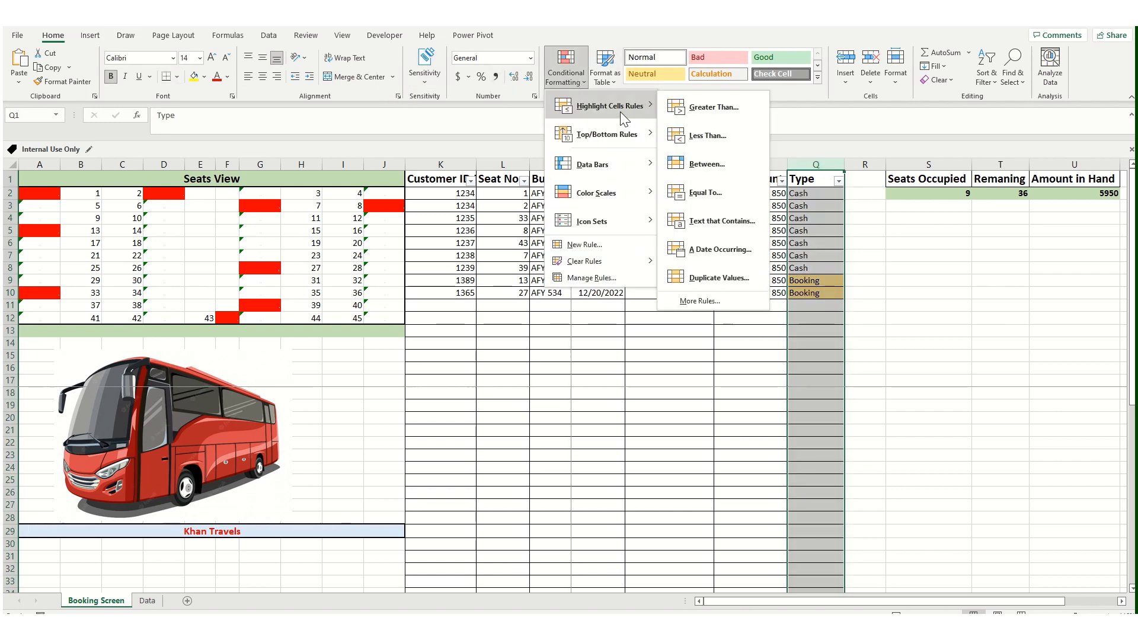
click(811, 336)
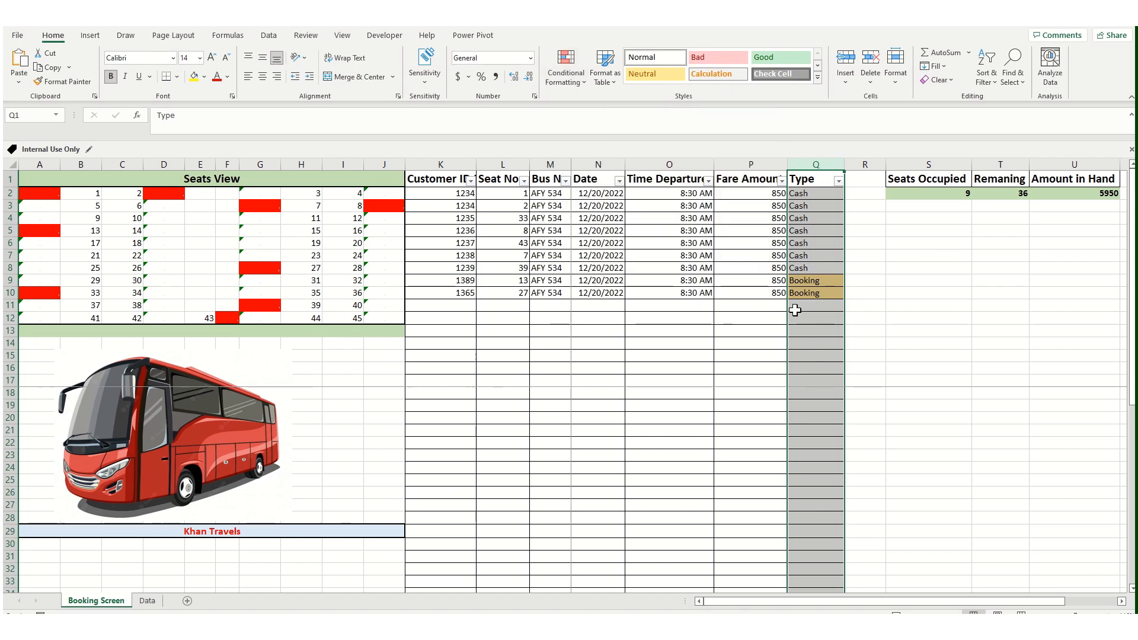
click(819, 356)
click(810, 330)
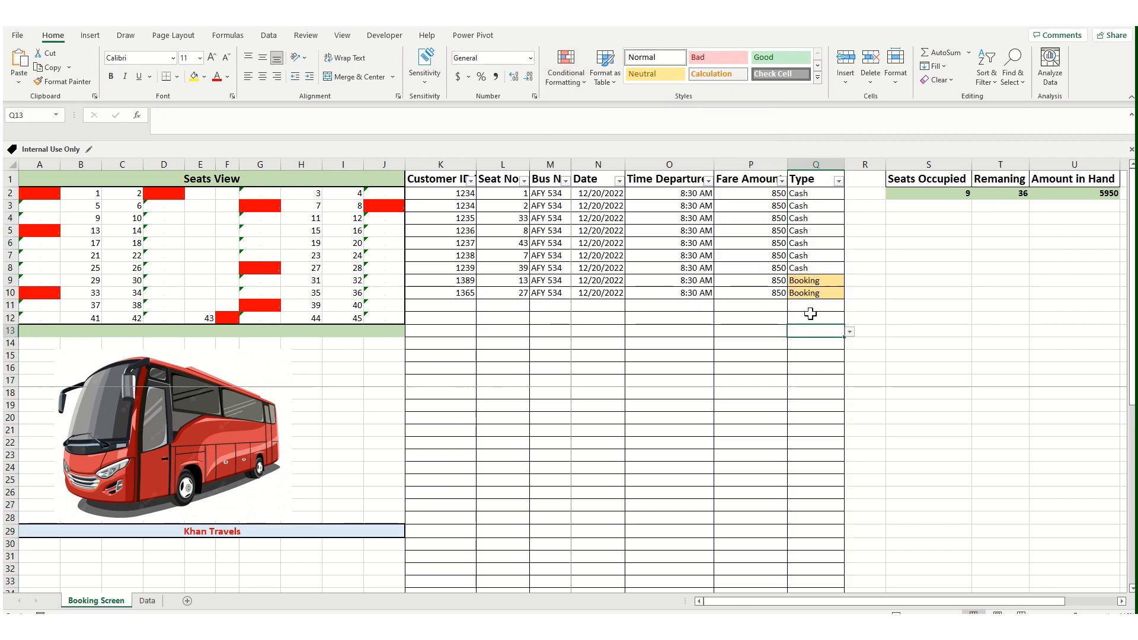
click(812, 293)
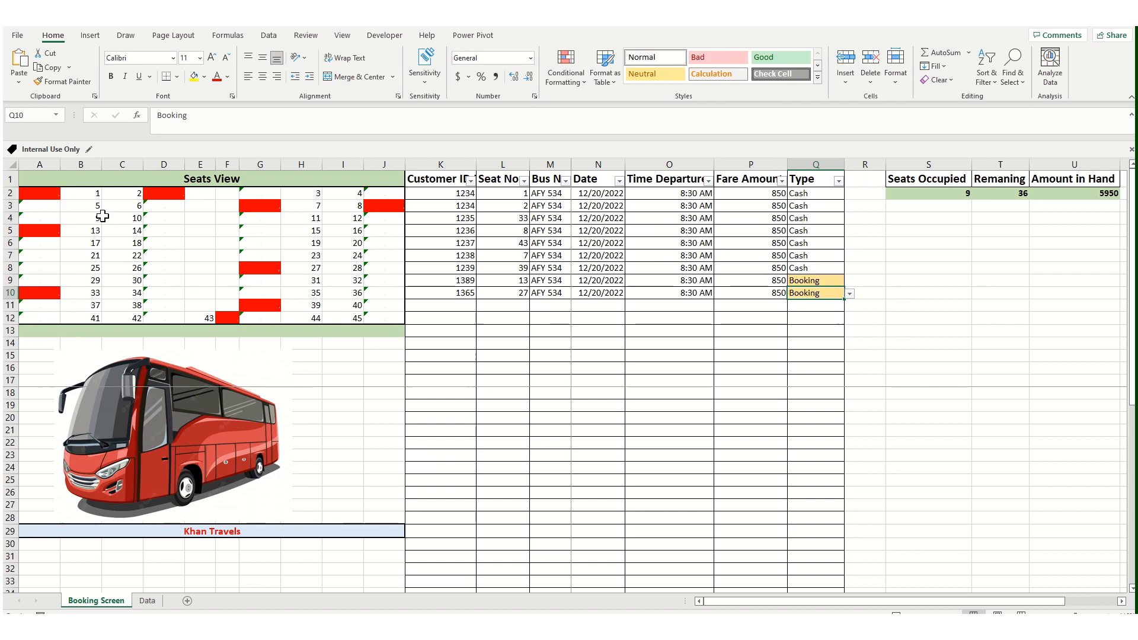
Step: Compare the MATCH formulas in the status cells beside seats 1, 2, 5, 14 and 18 in the seat map
click(44, 194)
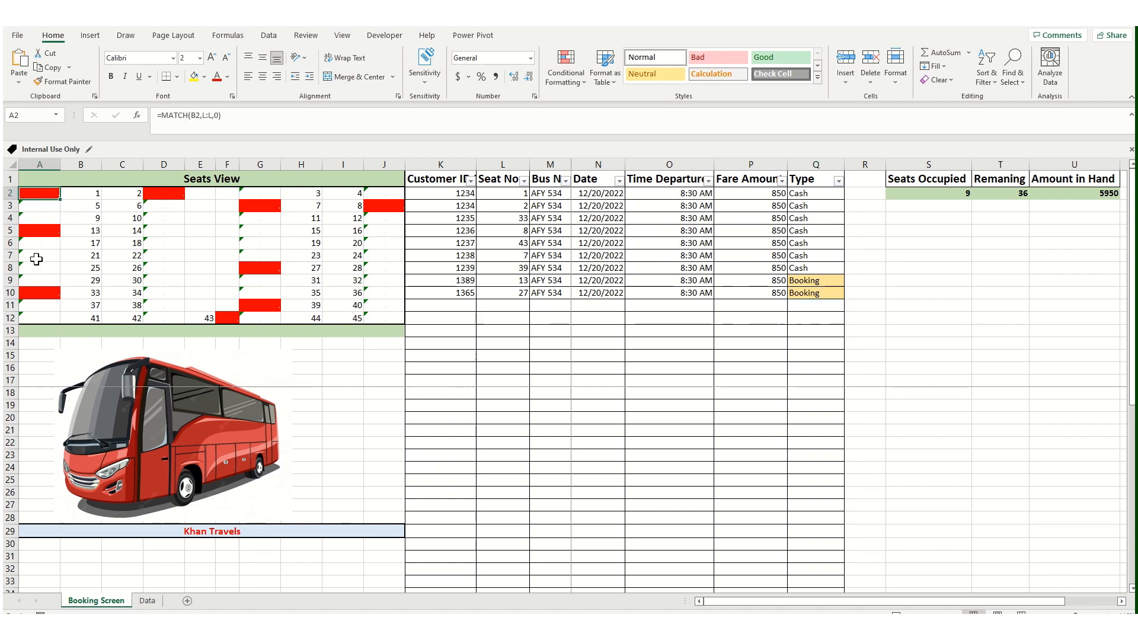
click(179, 231)
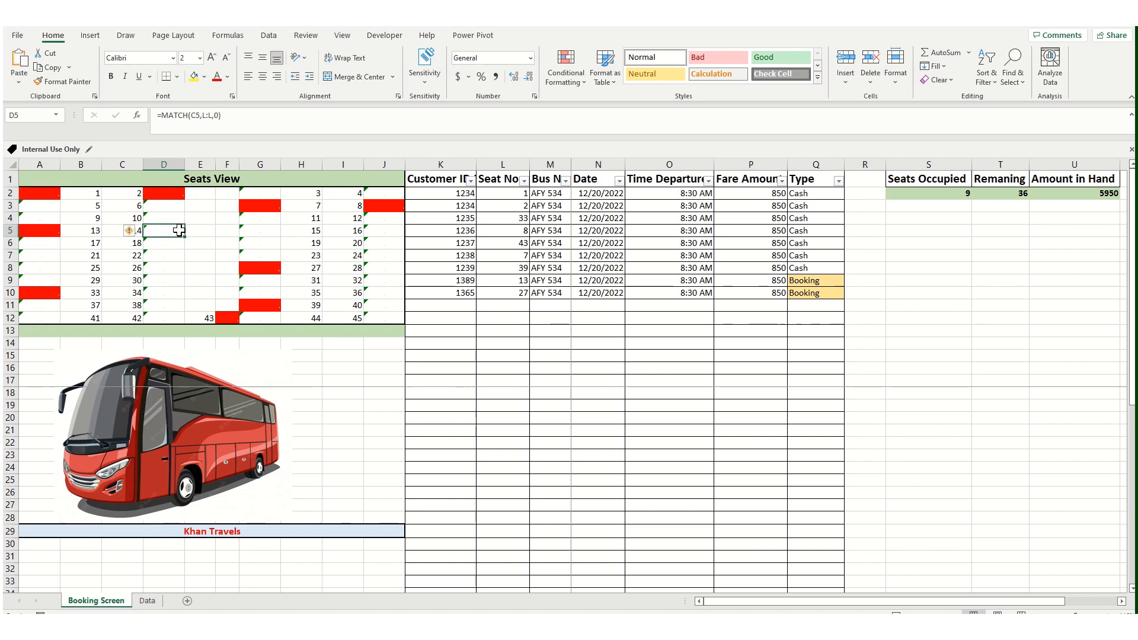
click(86, 194)
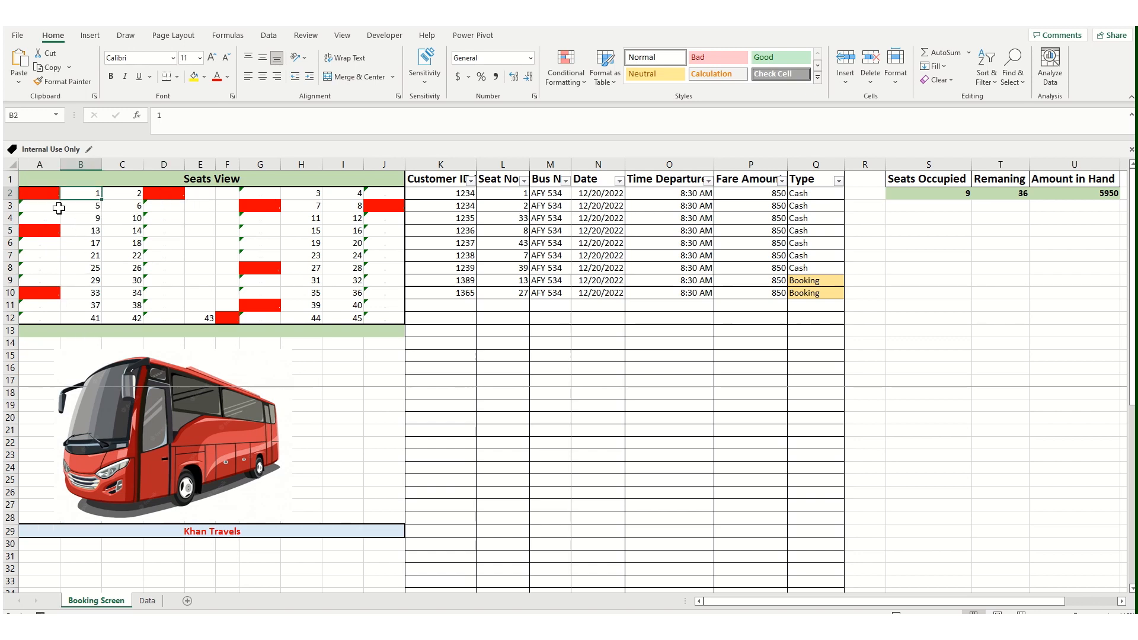
click(39, 196)
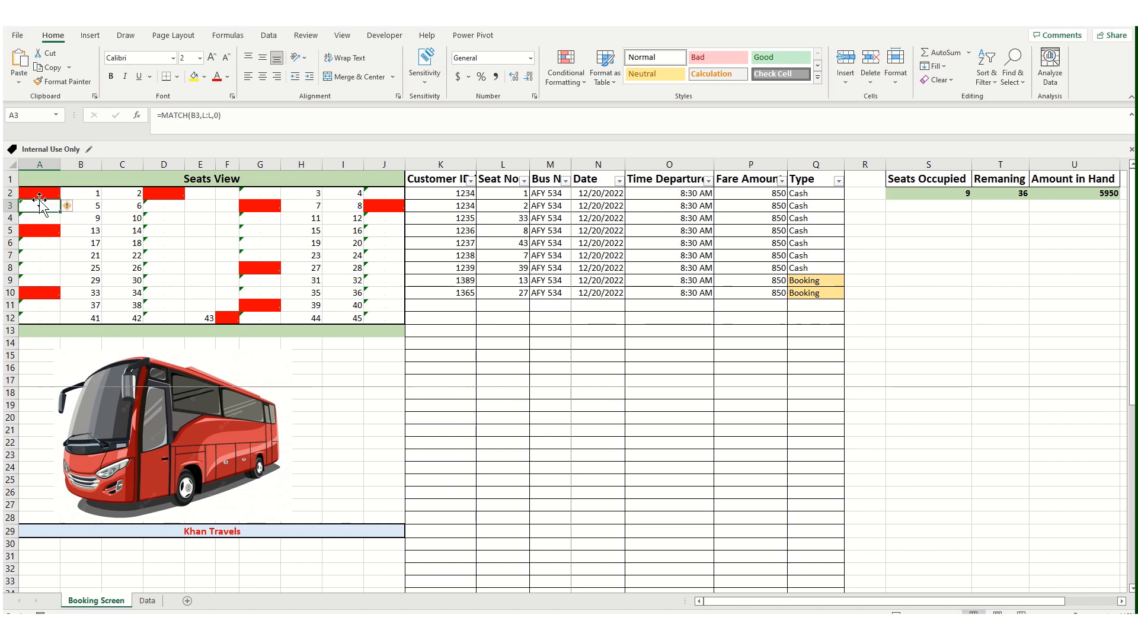
click(172, 196)
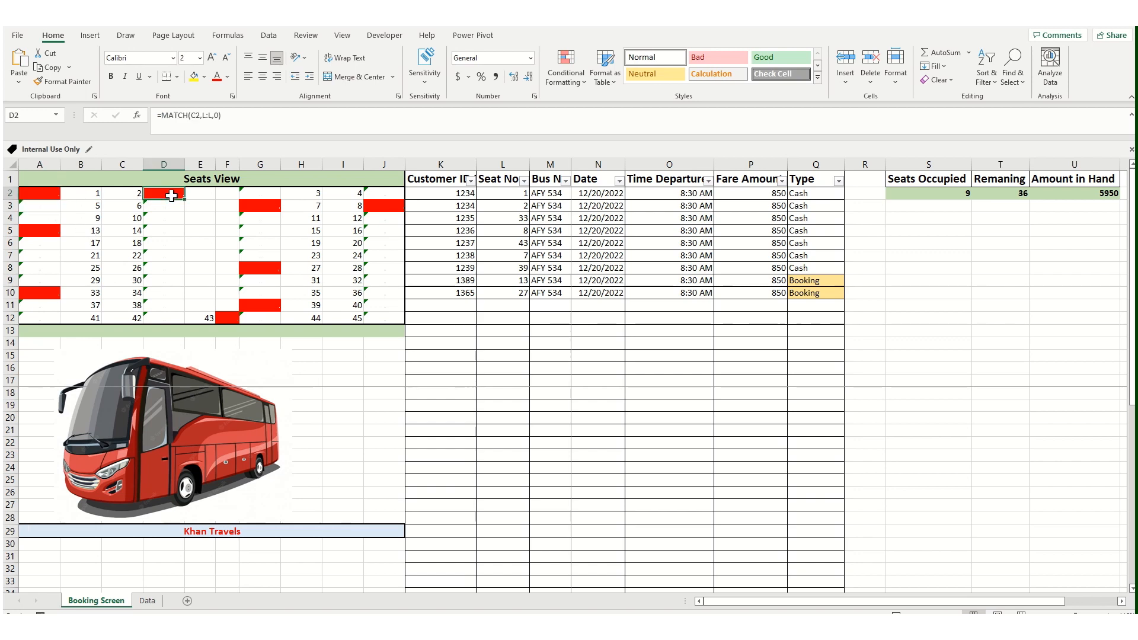
click(132, 195)
click(173, 211)
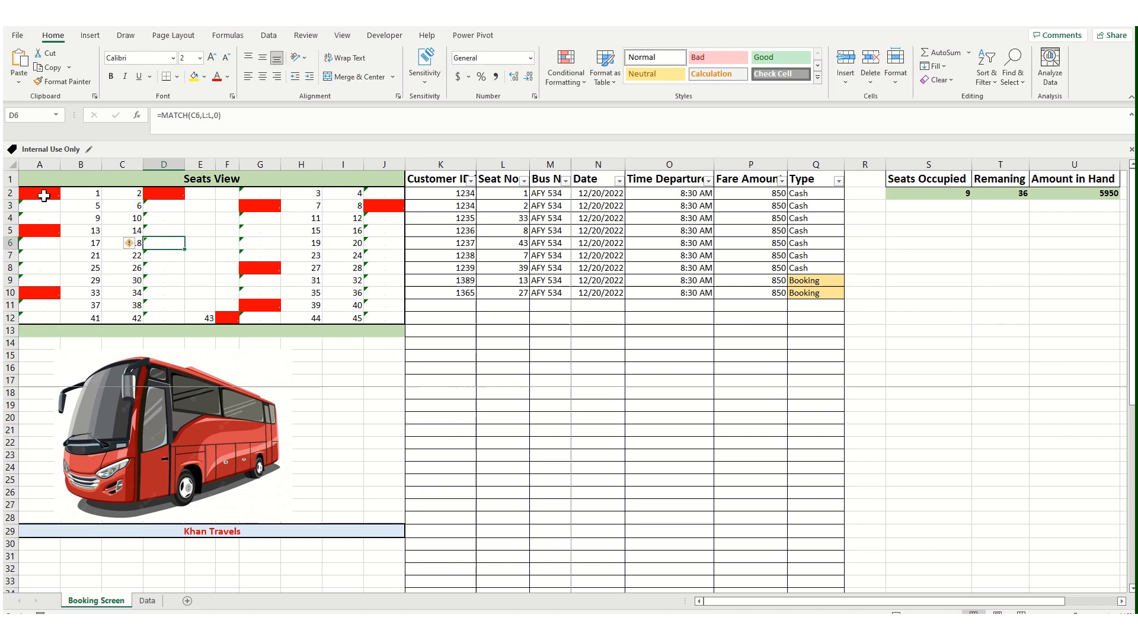
Step: Trace the MATCH formula in A2 to its lookup value in seat cell B2 and its lookup range in the Seat No. column
click(41, 194)
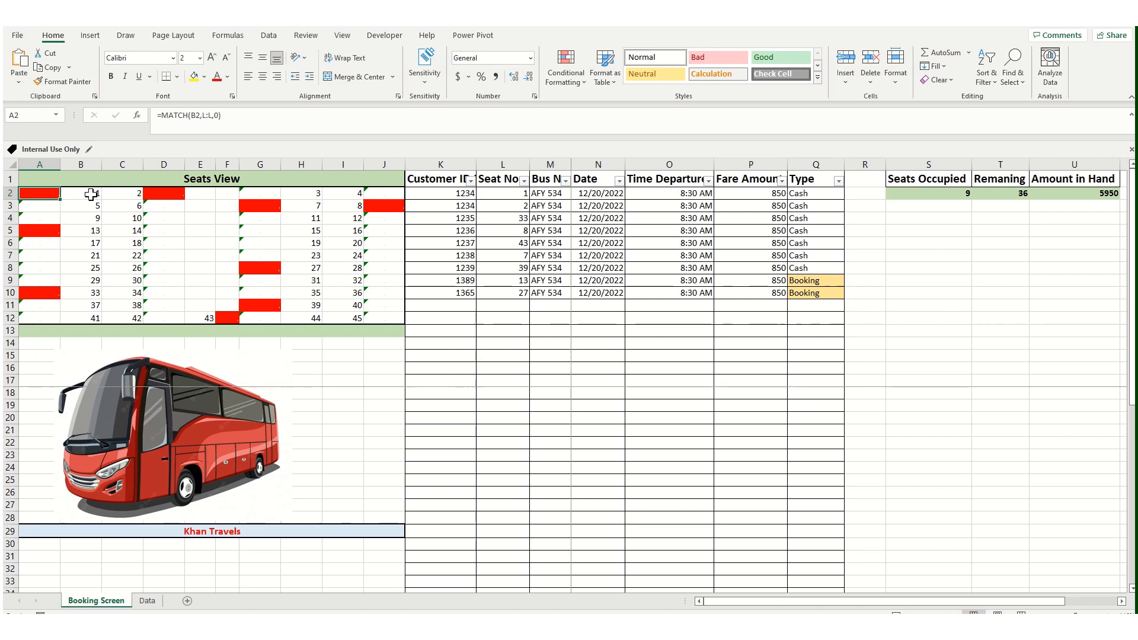
click(90, 195)
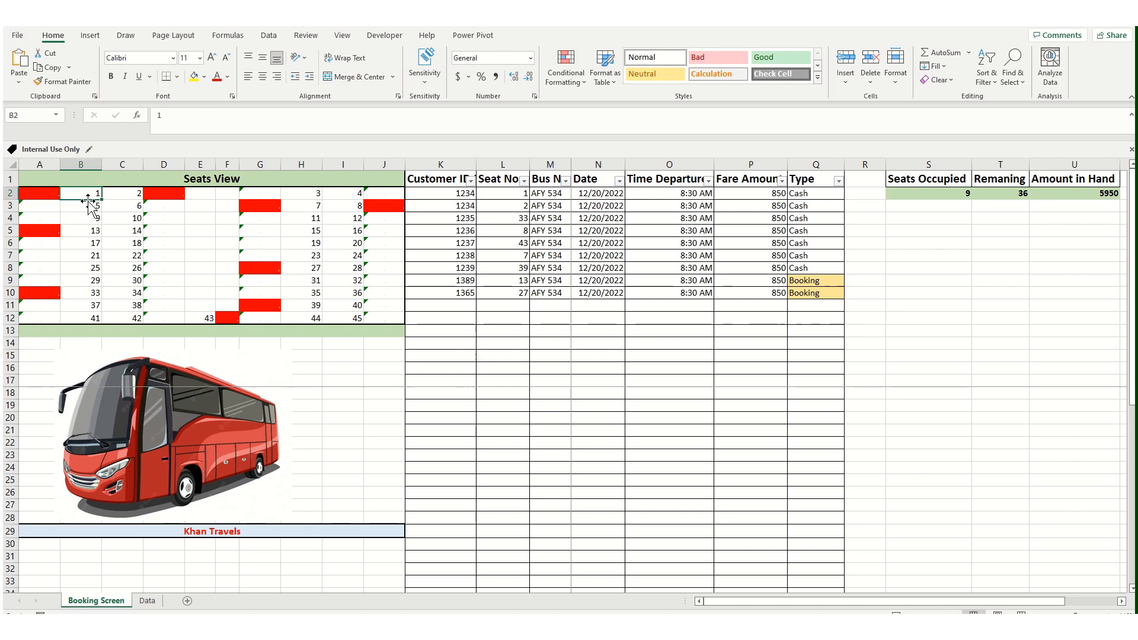
click(34, 193)
click(87, 191)
click(505, 164)
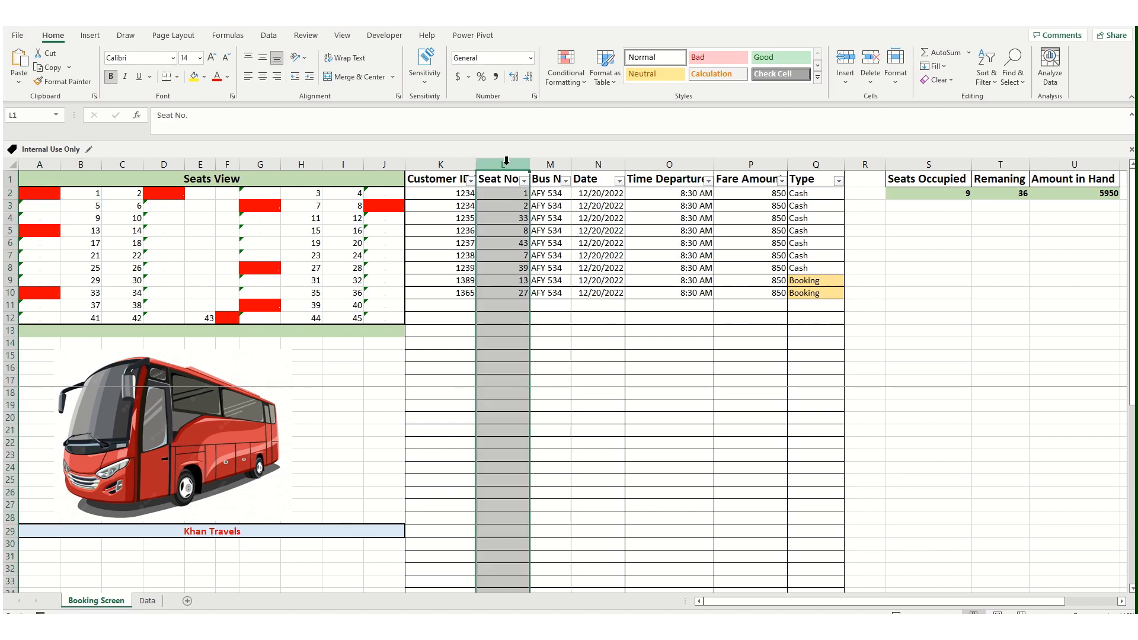
click(516, 306)
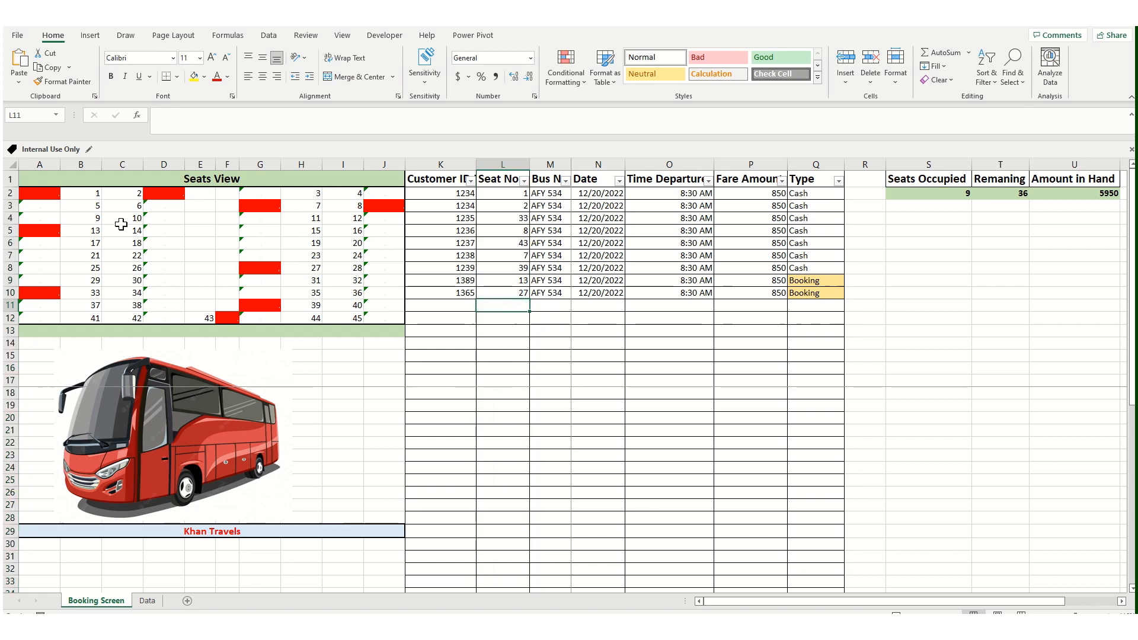
Step: Check the font size and font colour options for formula cell A2 without changing them
click(43, 195)
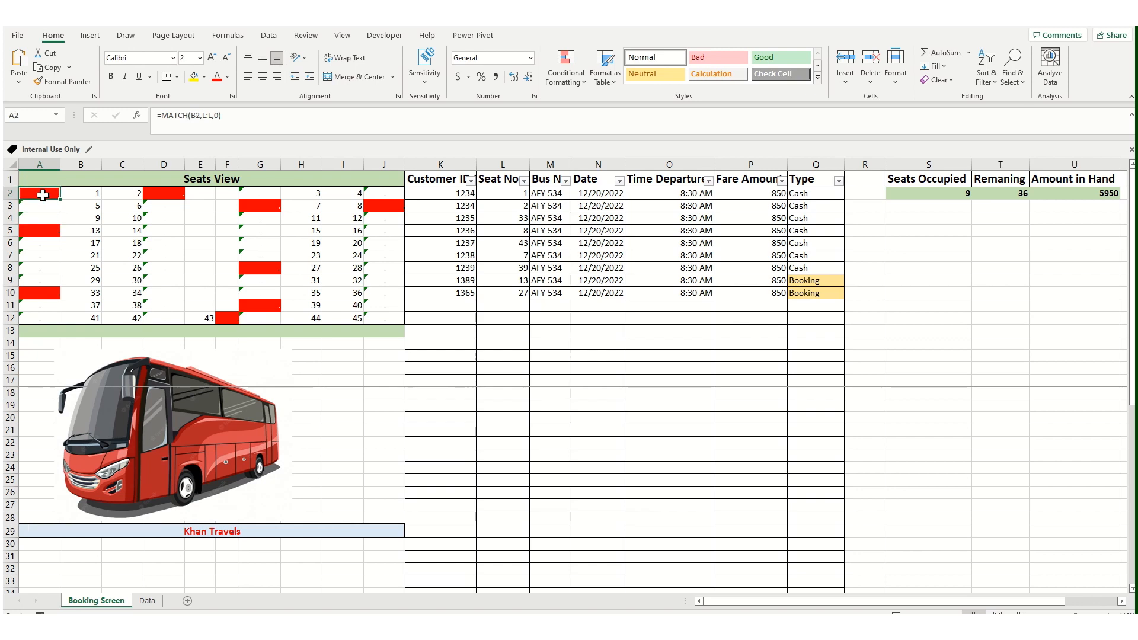
click(191, 58)
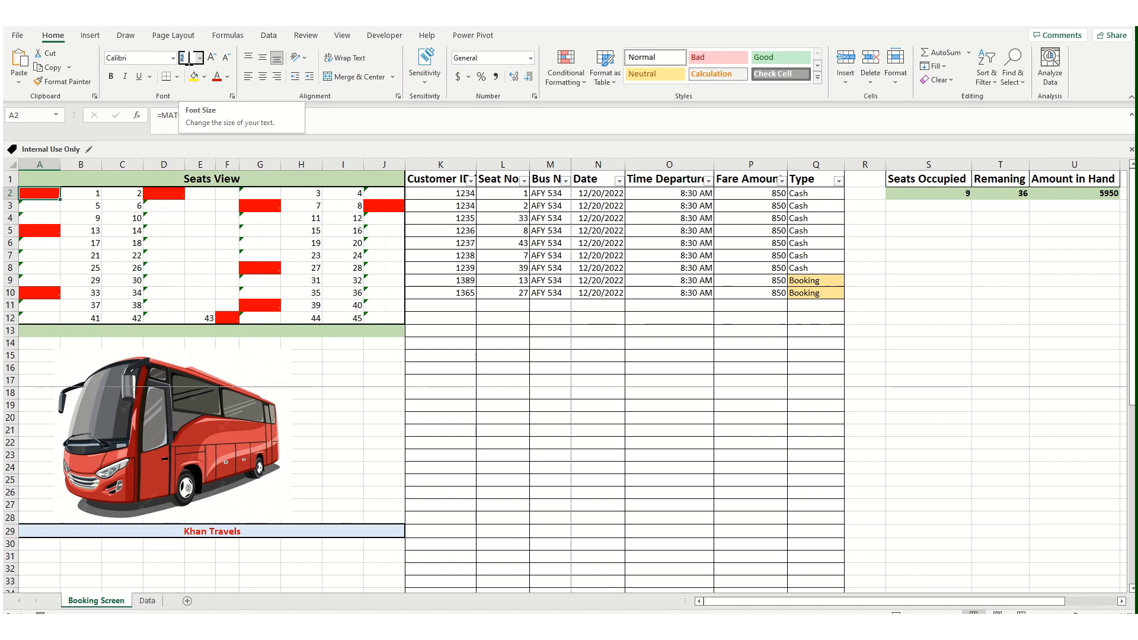
click(508, 394)
click(41, 195)
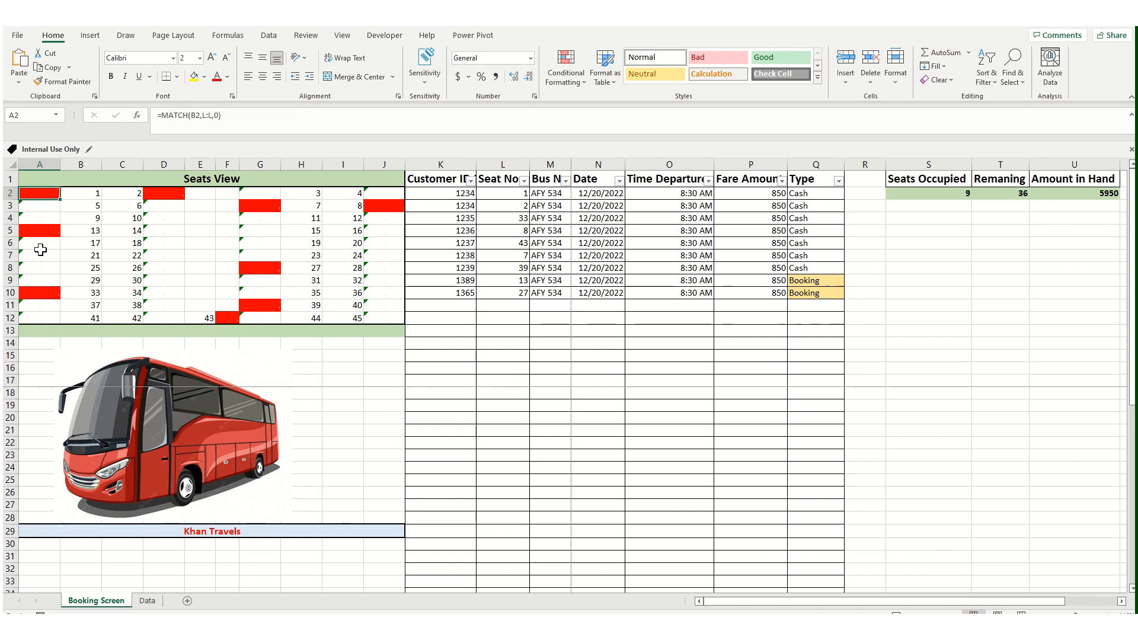
click(228, 77)
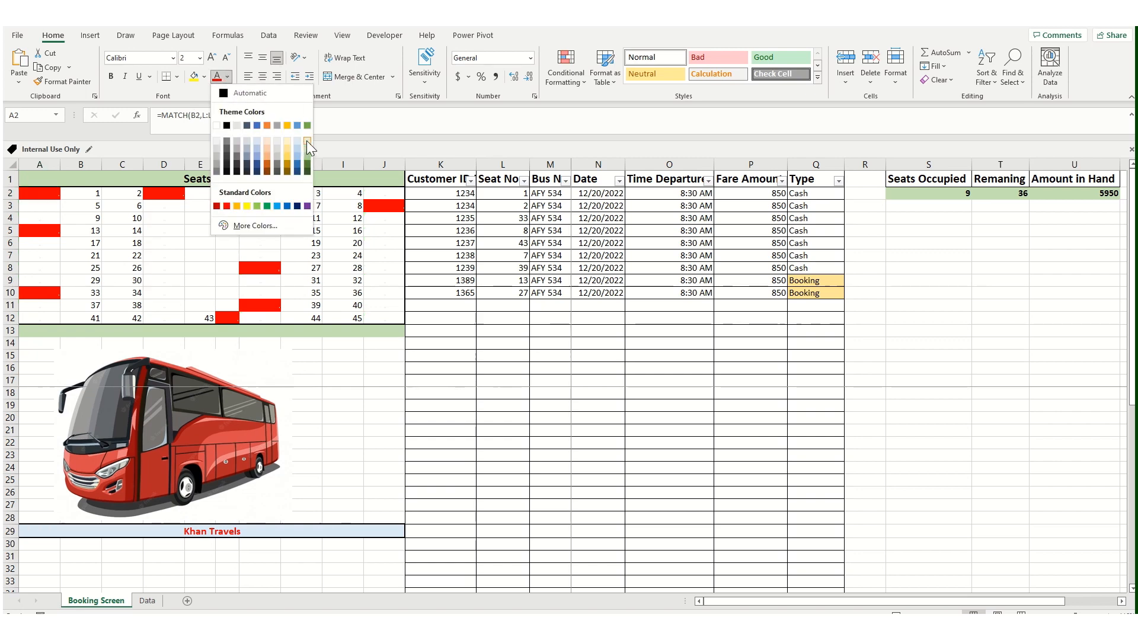
click(653, 427)
click(87, 255)
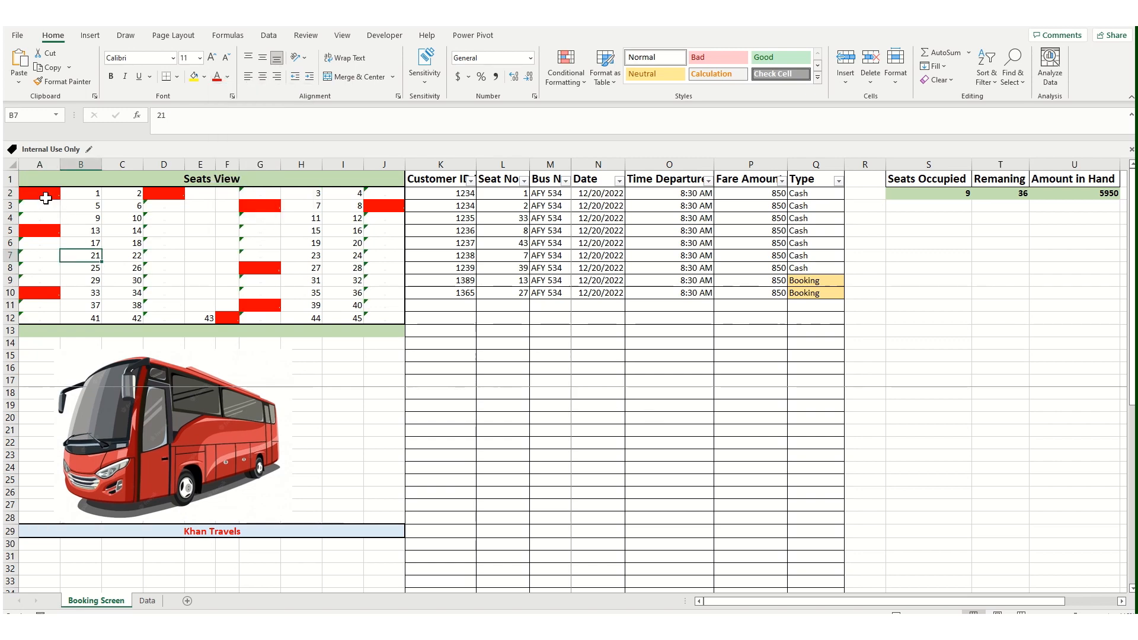
Step: Select status cells A2:A12 and inspect their existing conditional formatting rule in the Rules Manager, closing it without changes
click(46, 197)
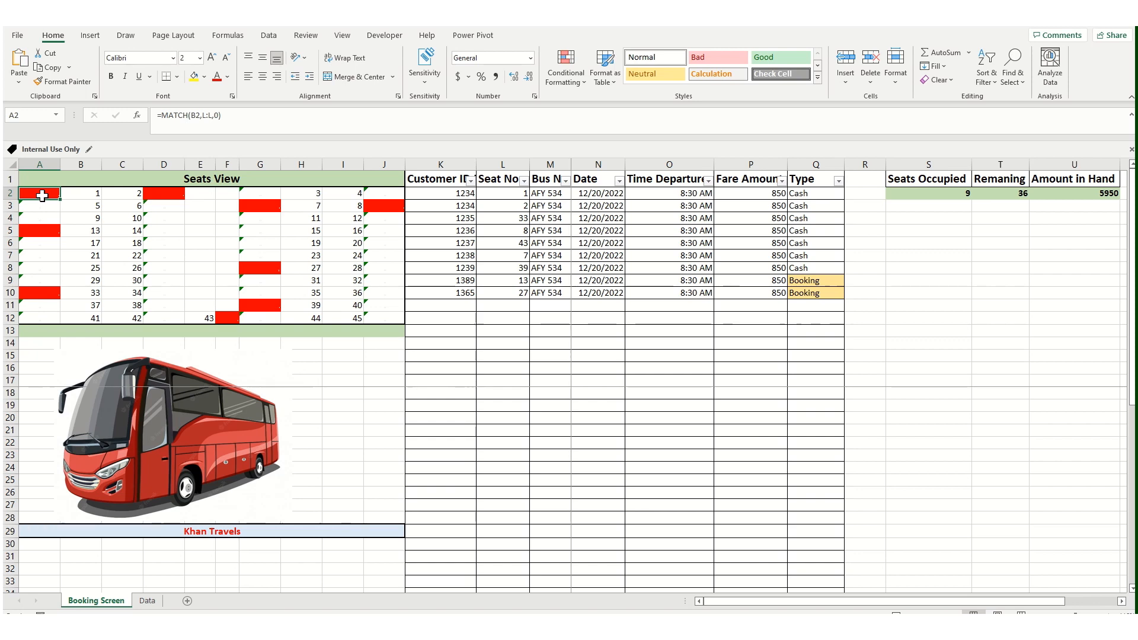
click(73, 214)
click(46, 195)
drag(45, 193, 48, 318)
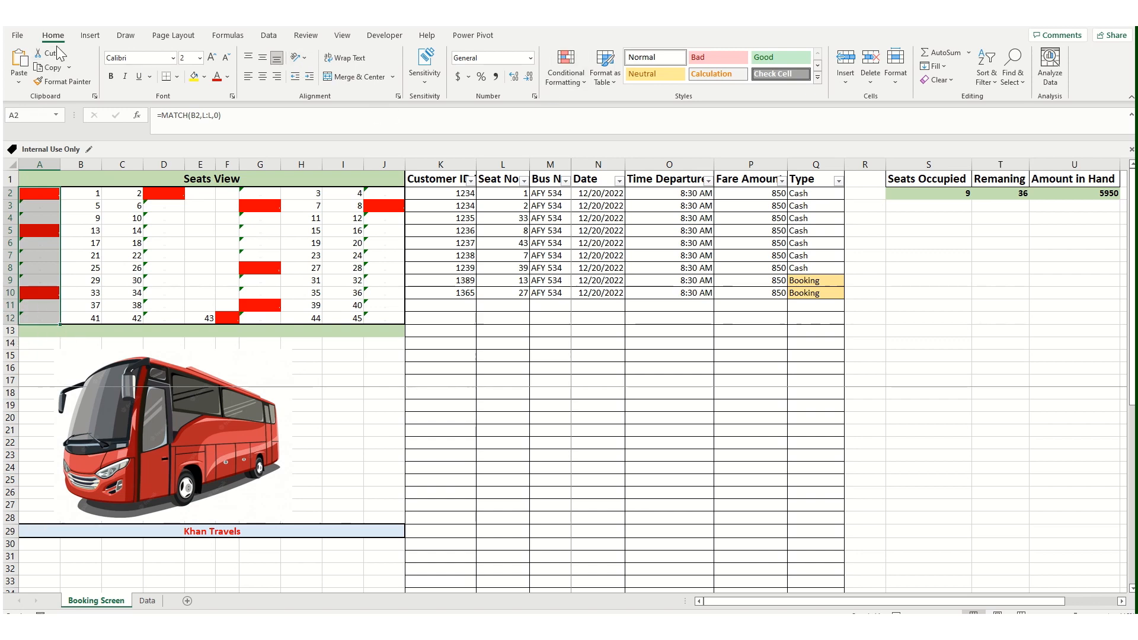
click(584, 87)
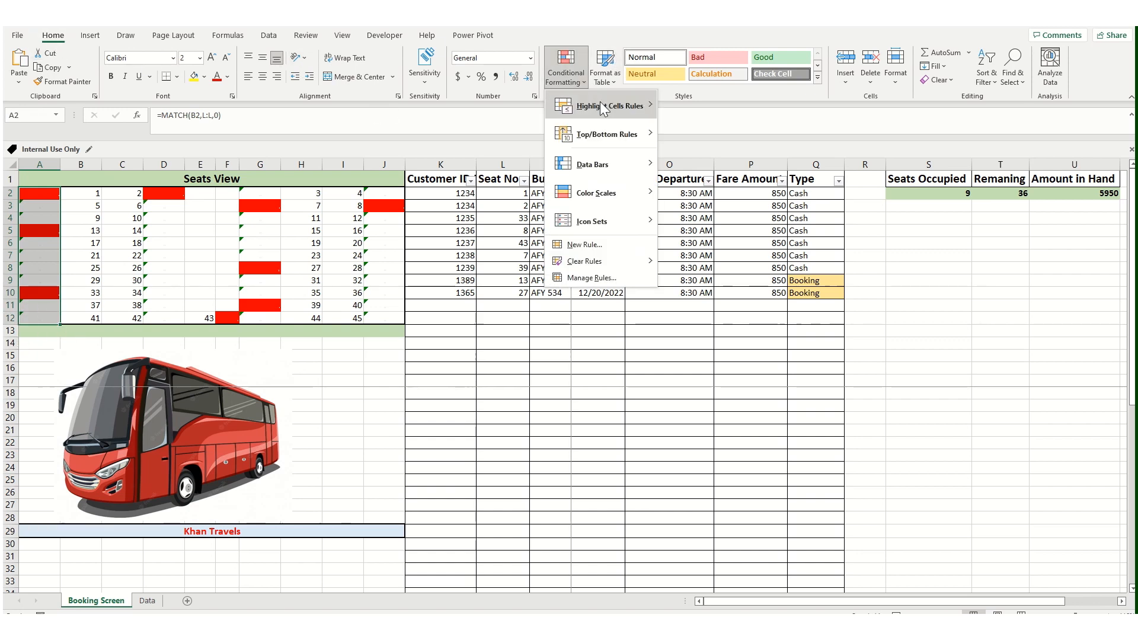
mouse_move(600, 102)
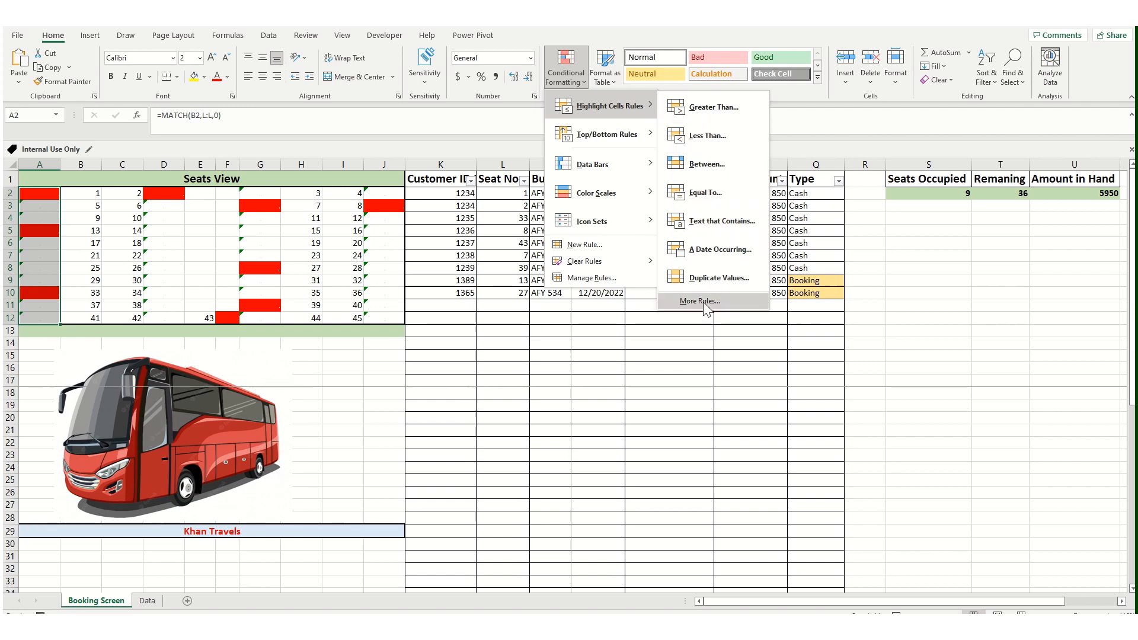
click(587, 278)
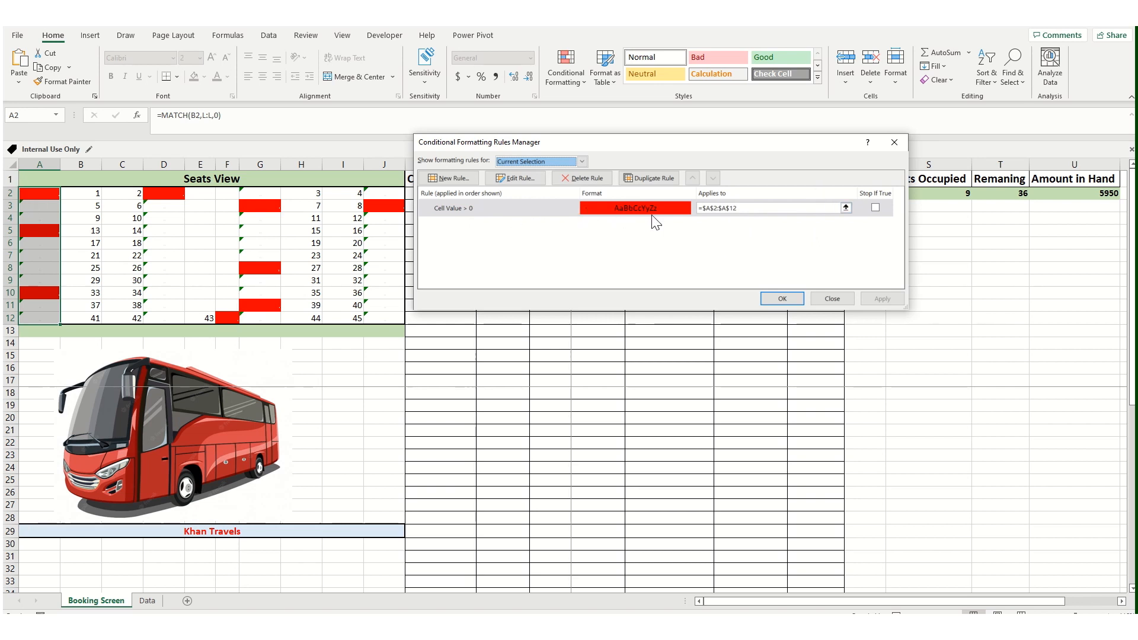
click(895, 141)
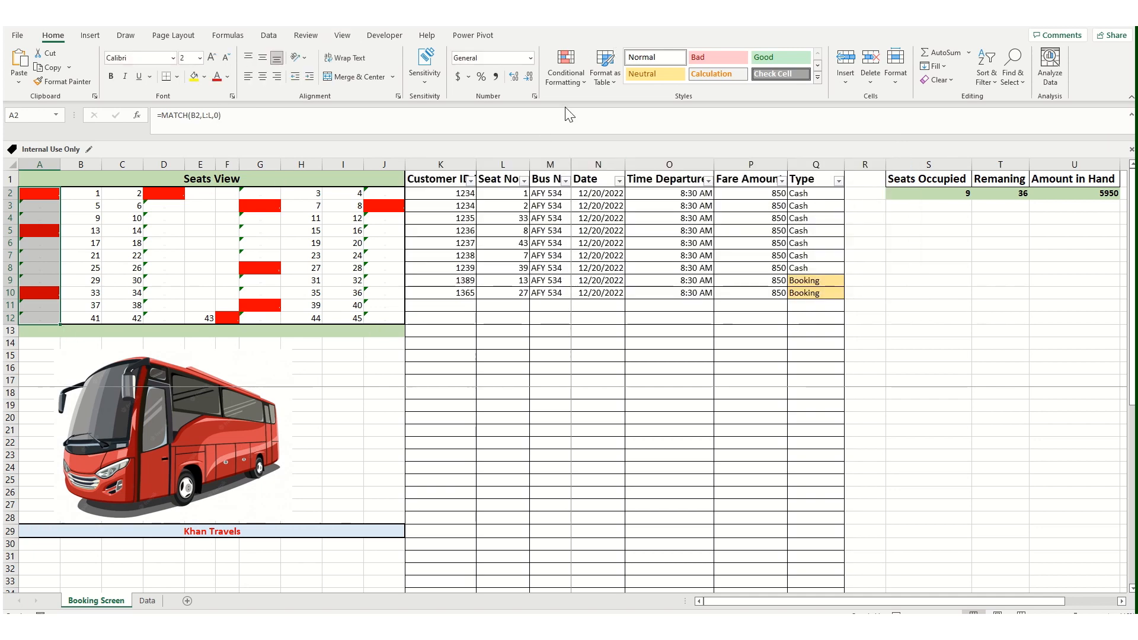
Step: Review the Greater Than highlight rule for A2:A12 and its custom fill options, closing the dialogs without applying anything
click(566, 74)
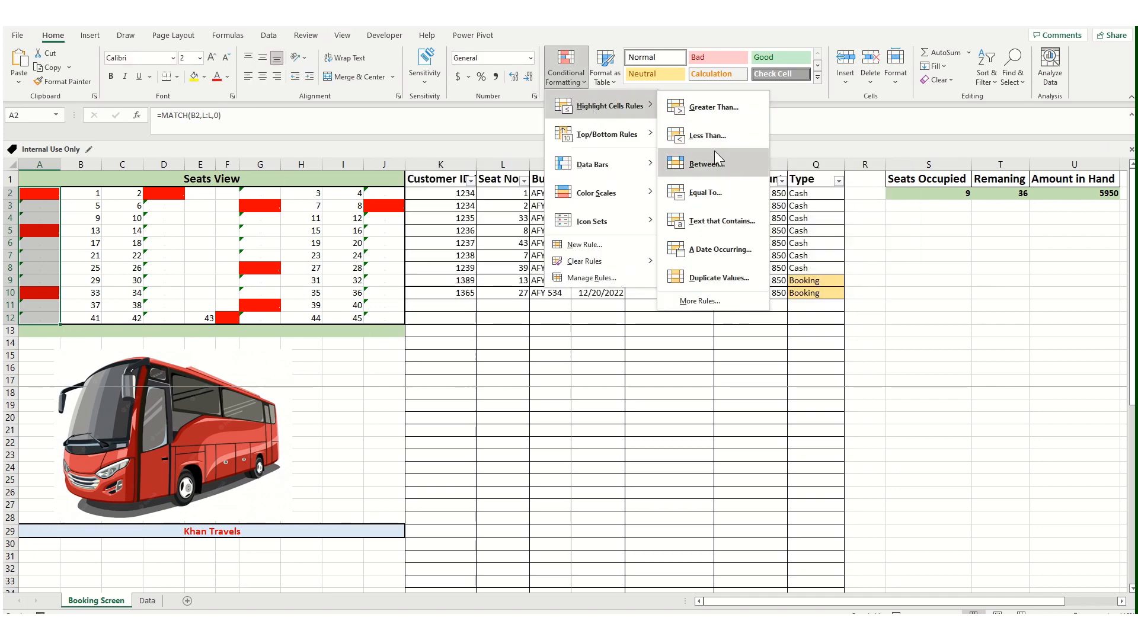
click(710, 109)
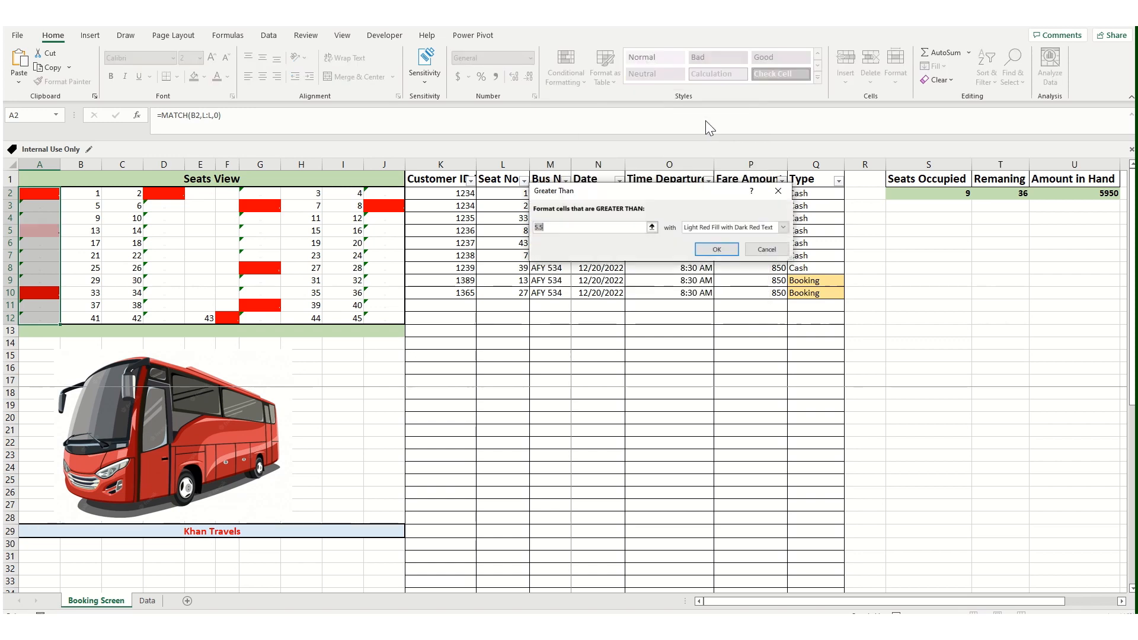
drag(574, 227, 517, 226)
click(782, 229)
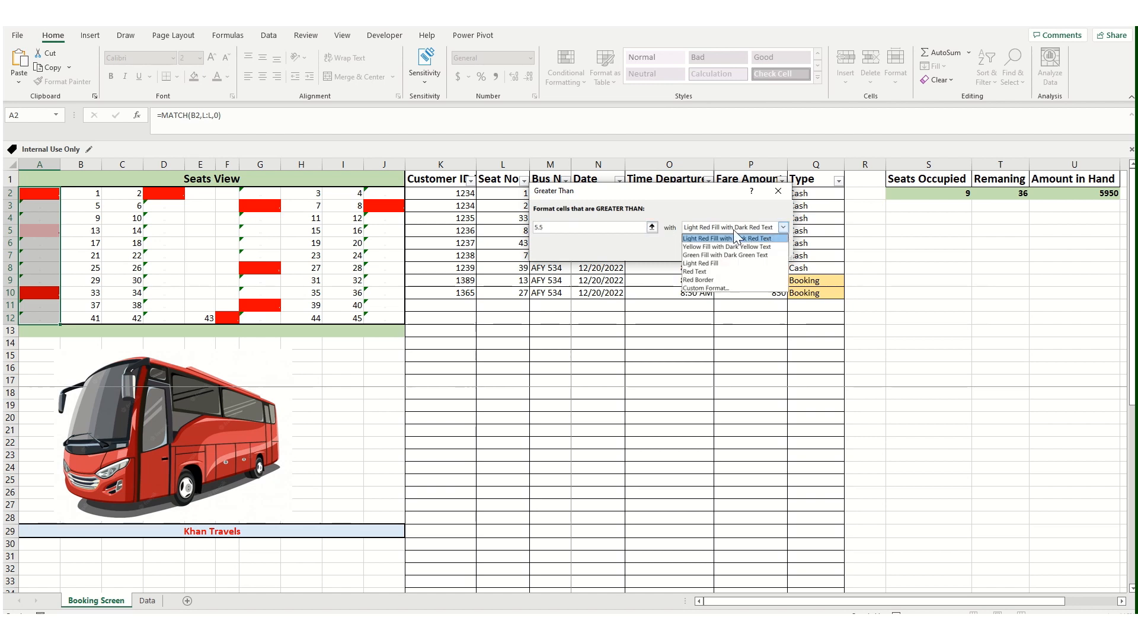
click(719, 288)
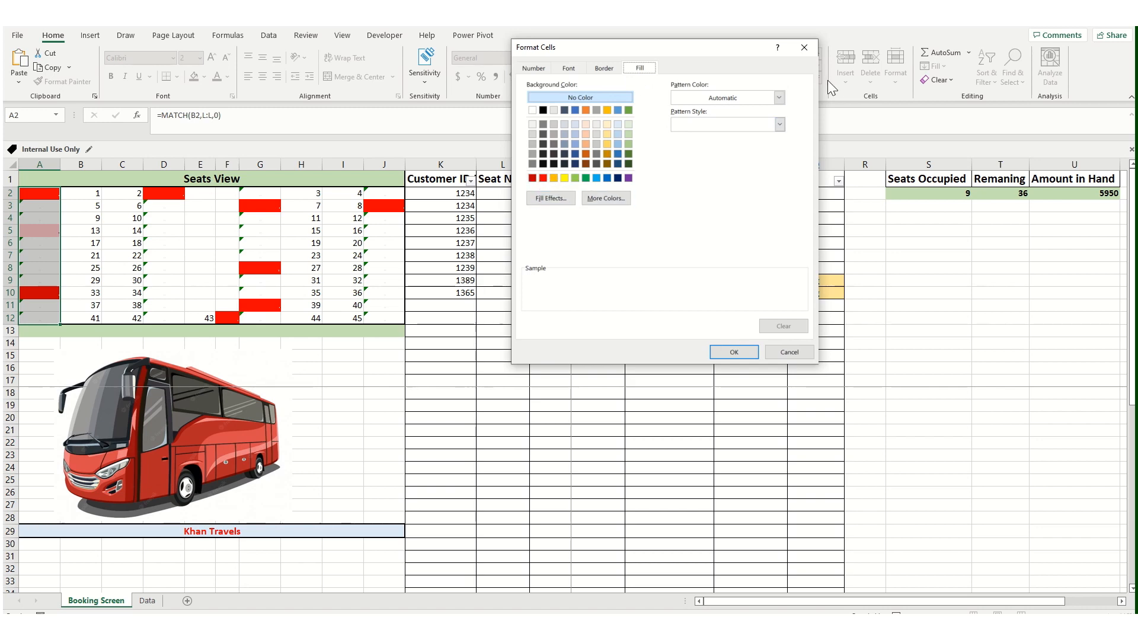
click(800, 49)
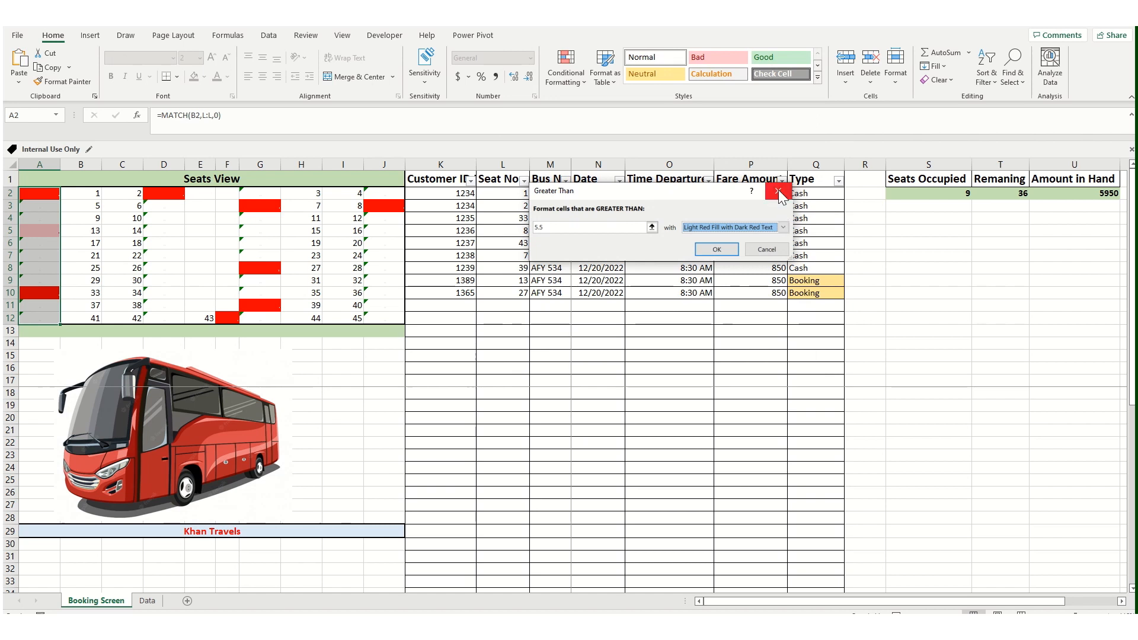
click(777, 191)
click(599, 417)
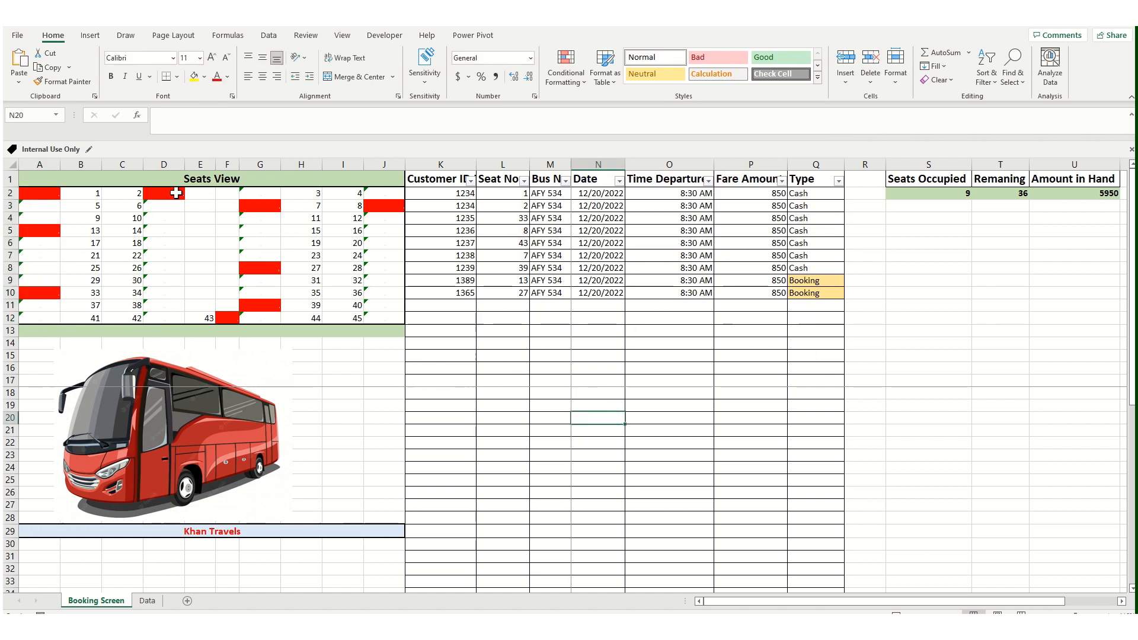
Step: Examine the MATCH formulas in status cells D2:D12 and G2:G12, including those beside seats 3 and 7
click(176, 193)
drag(184, 200, 172, 320)
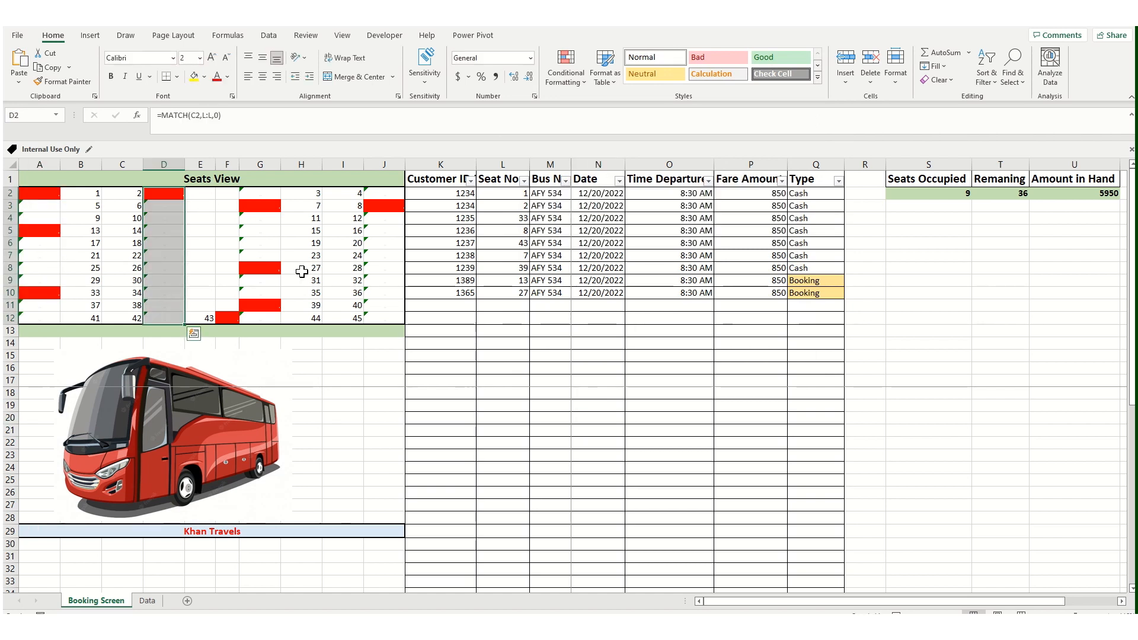
click(272, 193)
drag(280, 199, 254, 320)
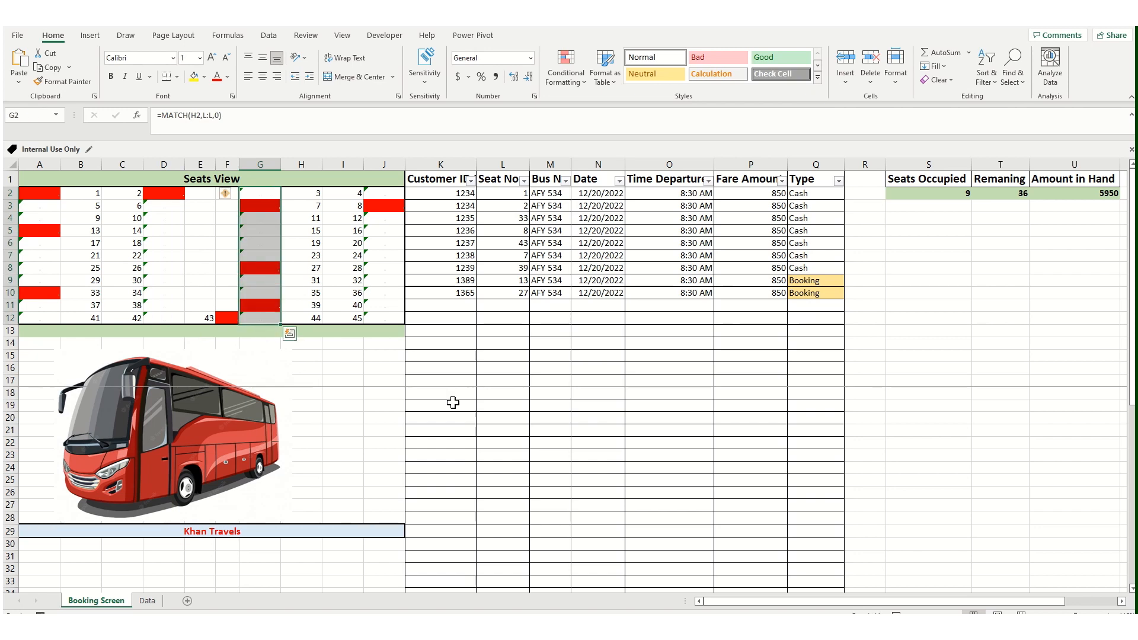
click(251, 202)
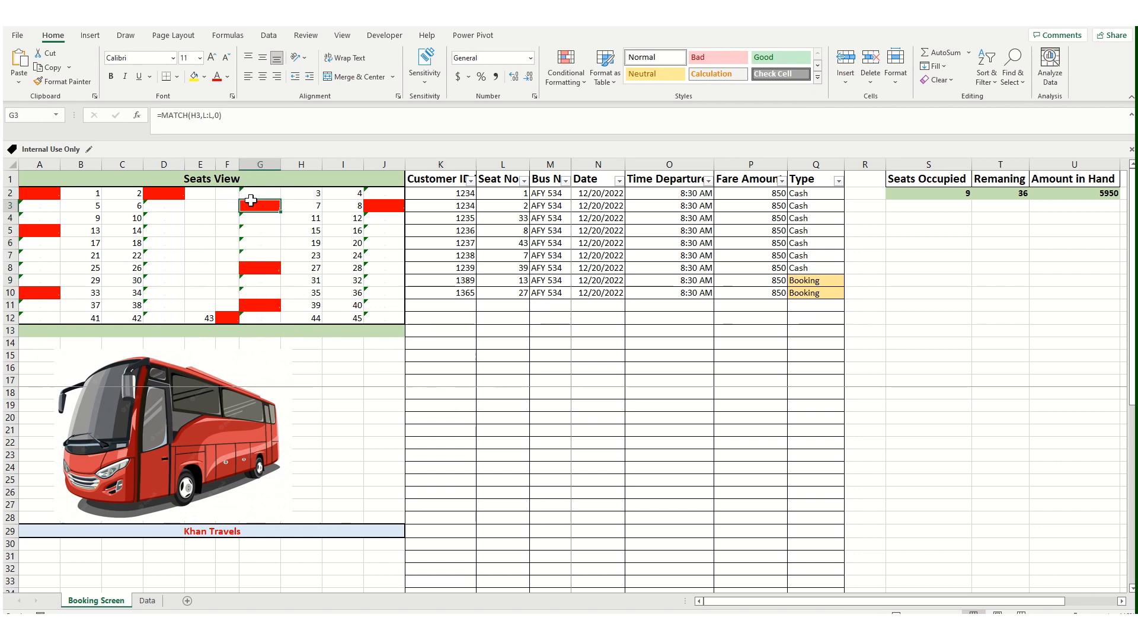
click(261, 192)
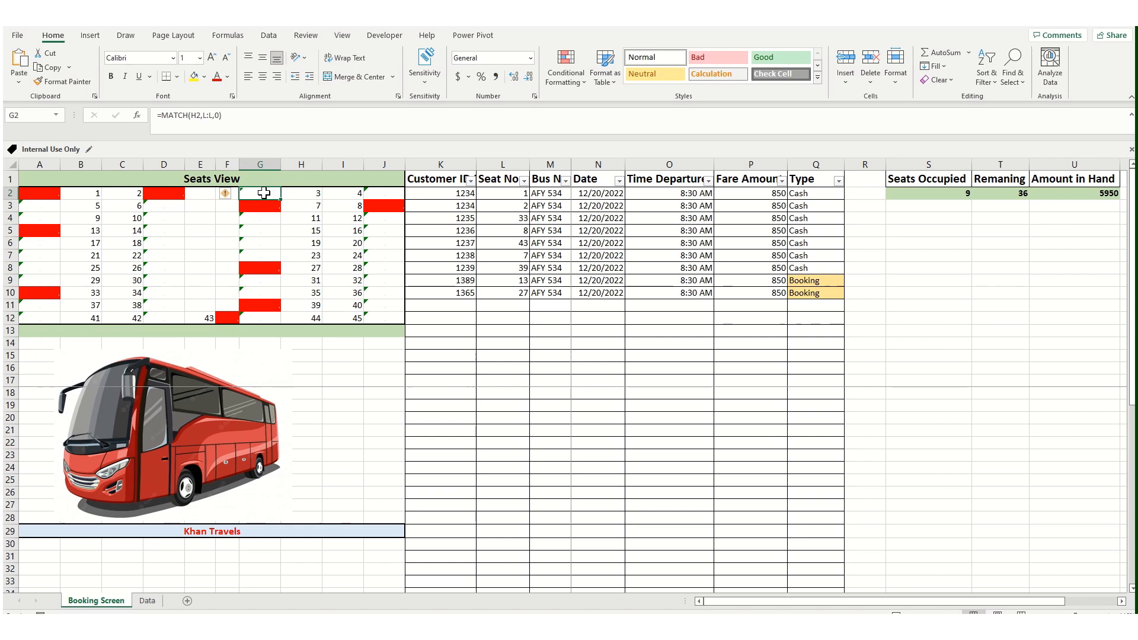
click(580, 418)
Step: Check the status cell beside seat 34, and enter seat number 34 in L11 of the booking table
click(467, 331)
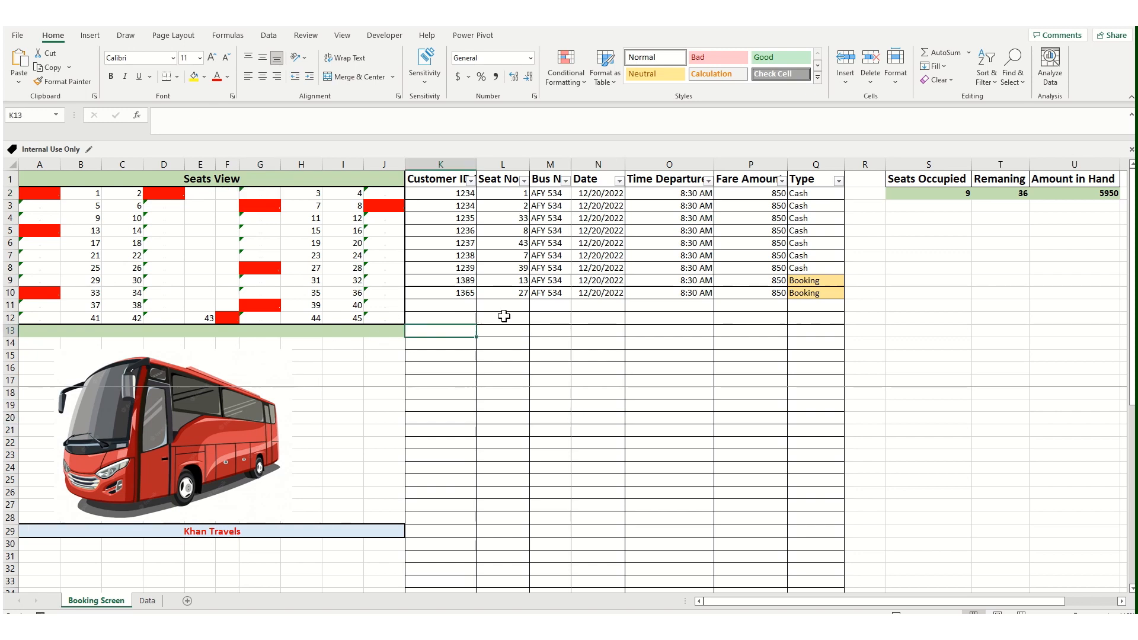
click(504, 306)
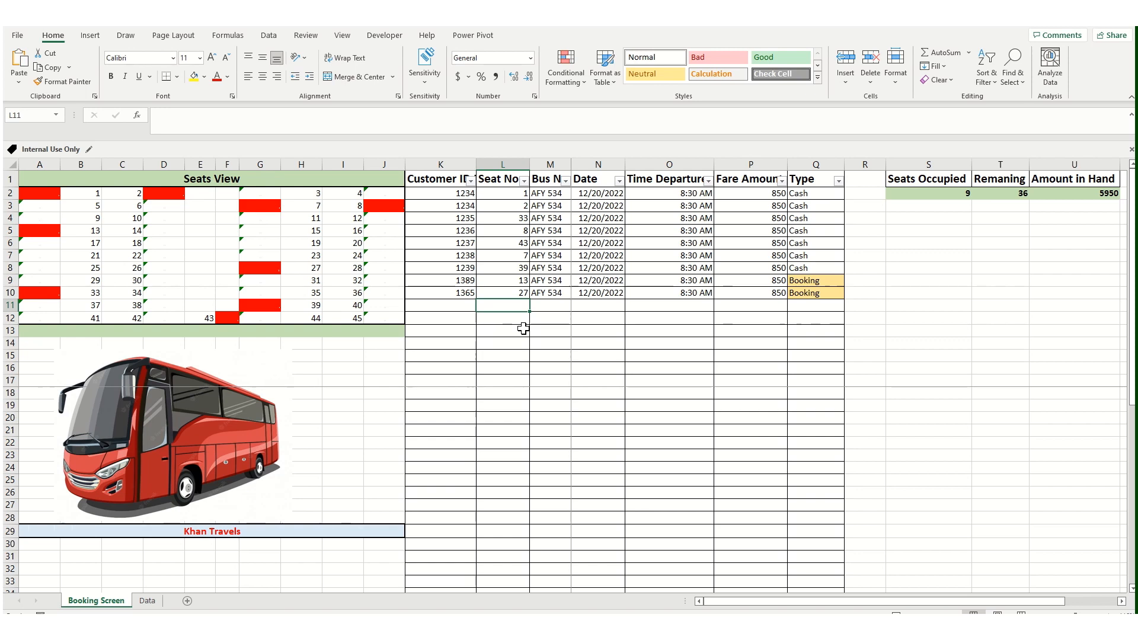
click(166, 293)
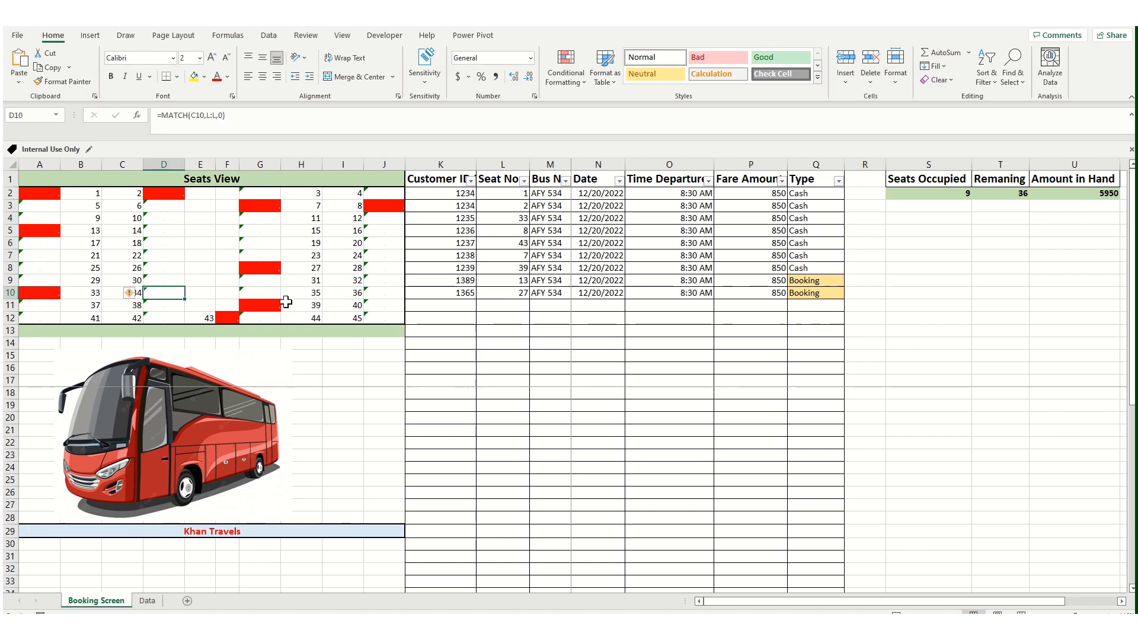
click(592, 330)
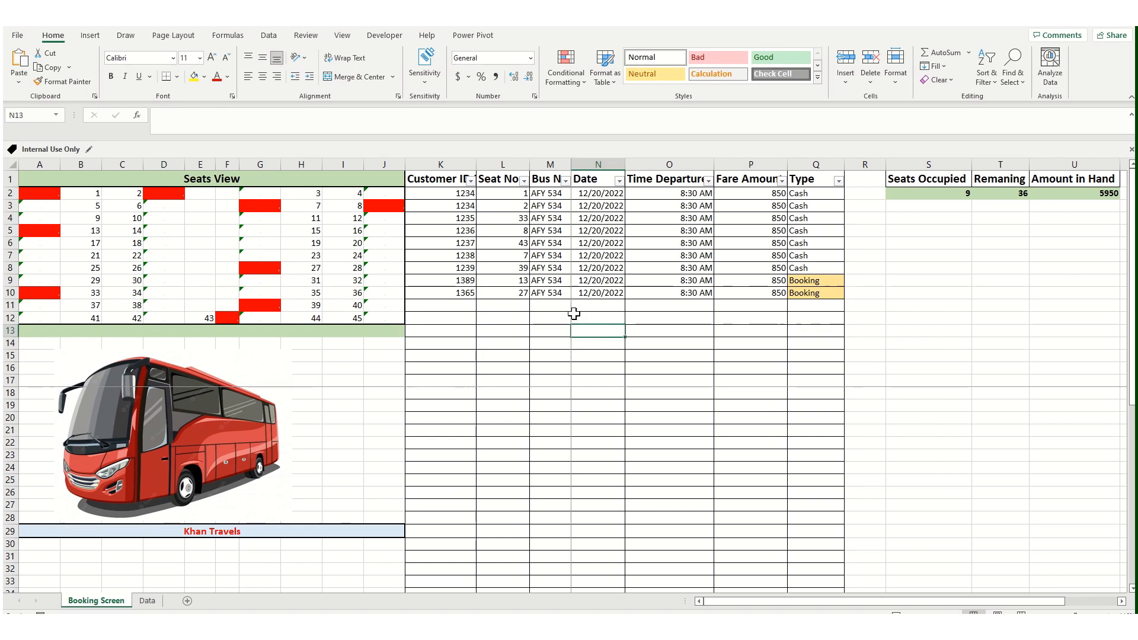
click(508, 304)
text(34)
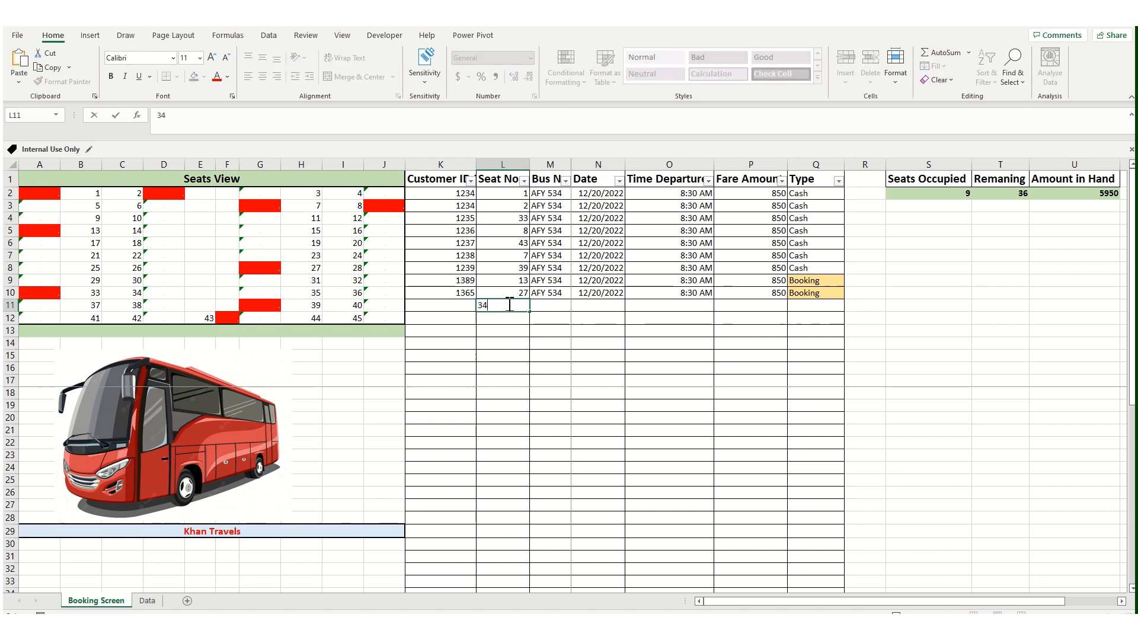
key(Return)
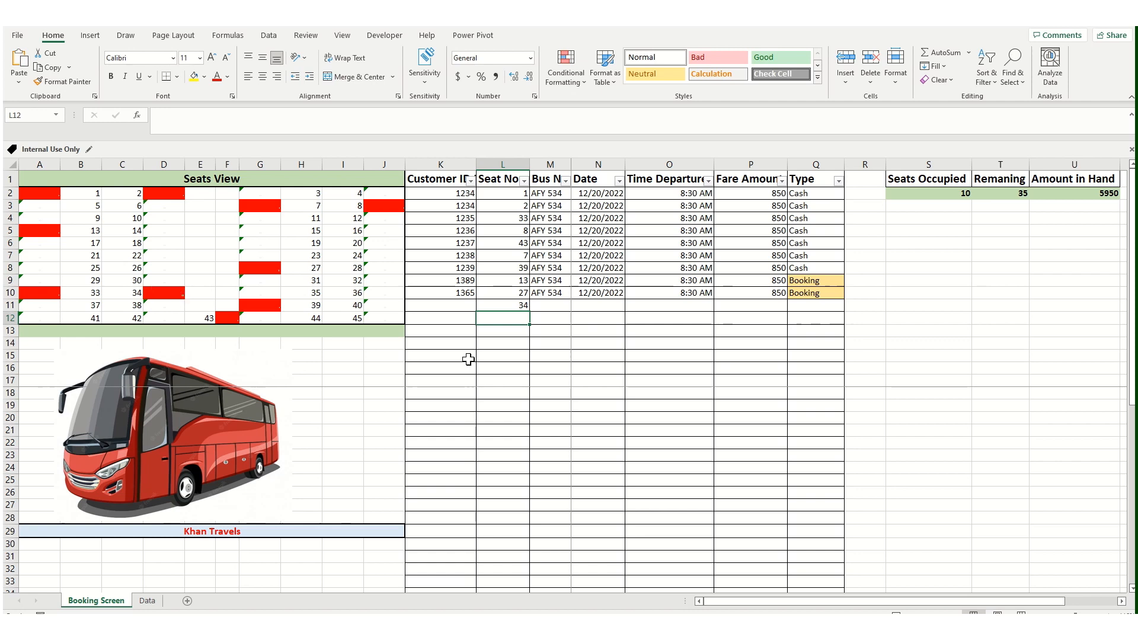
Step: View the booking records on the Data sheet, and return to the Booking Screen sheet
click(147, 601)
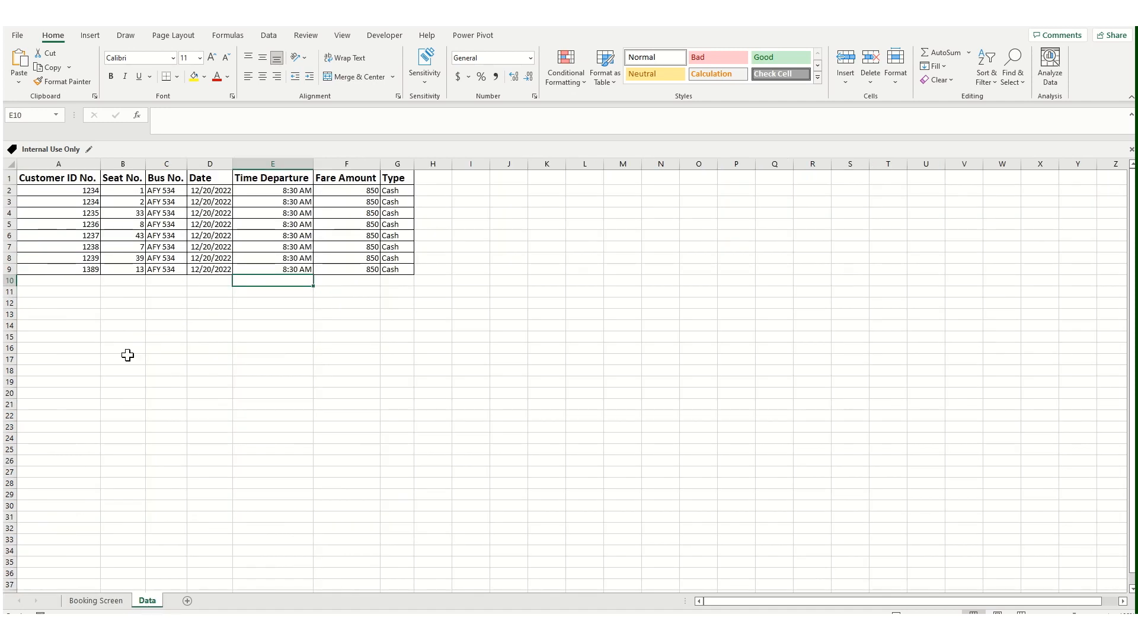
click(298, 382)
click(153, 473)
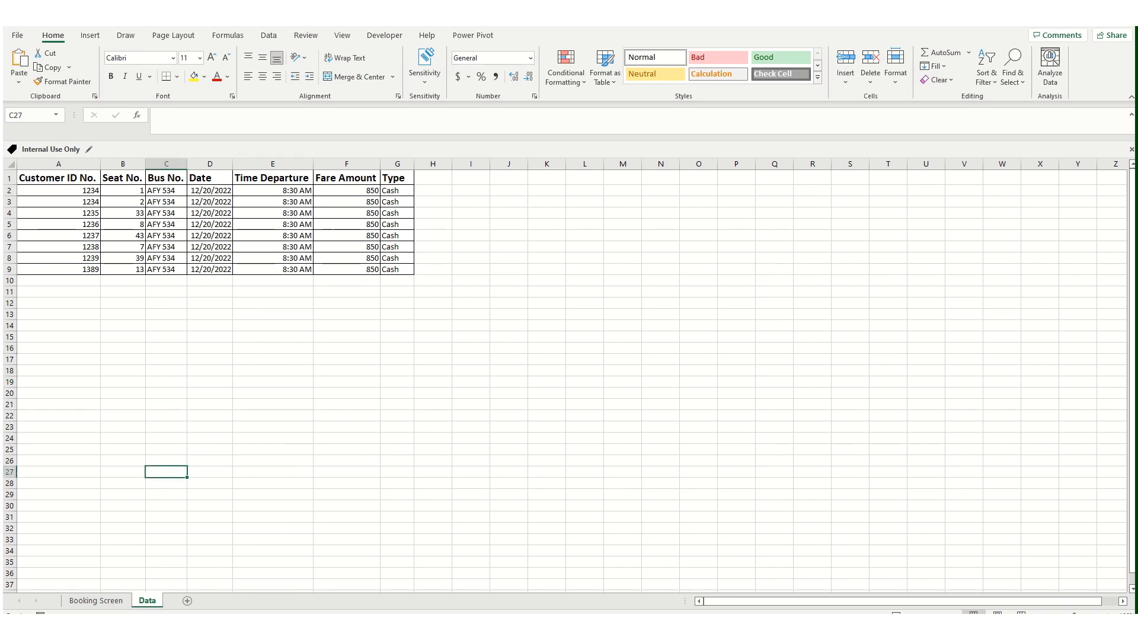
click(95, 600)
click(719, 418)
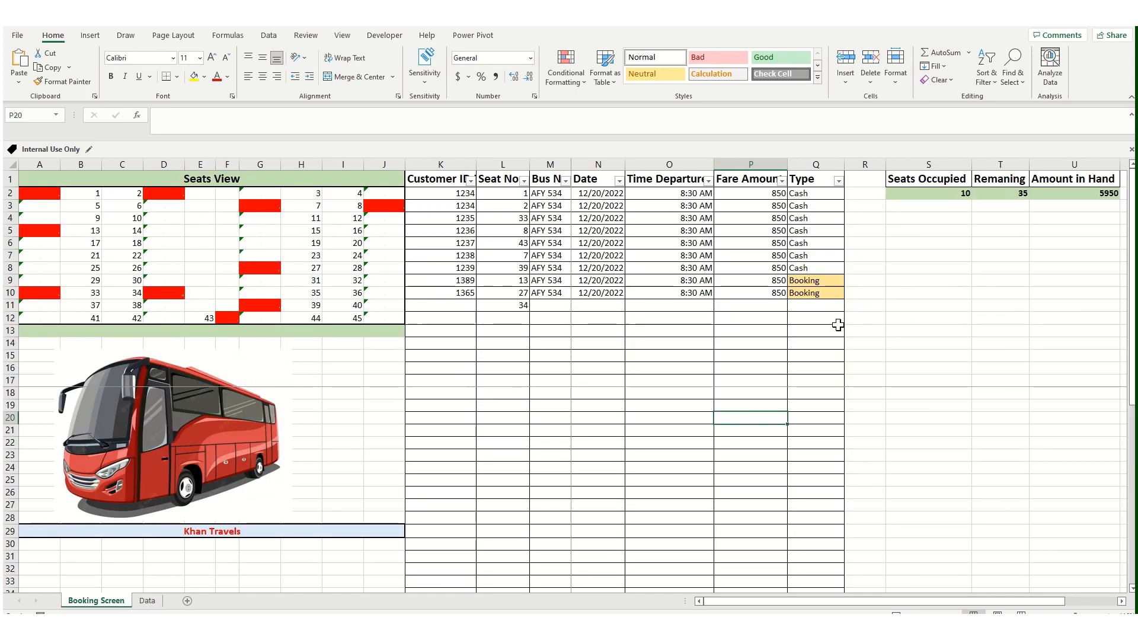
click(912, 306)
click(978, 305)
click(1101, 311)
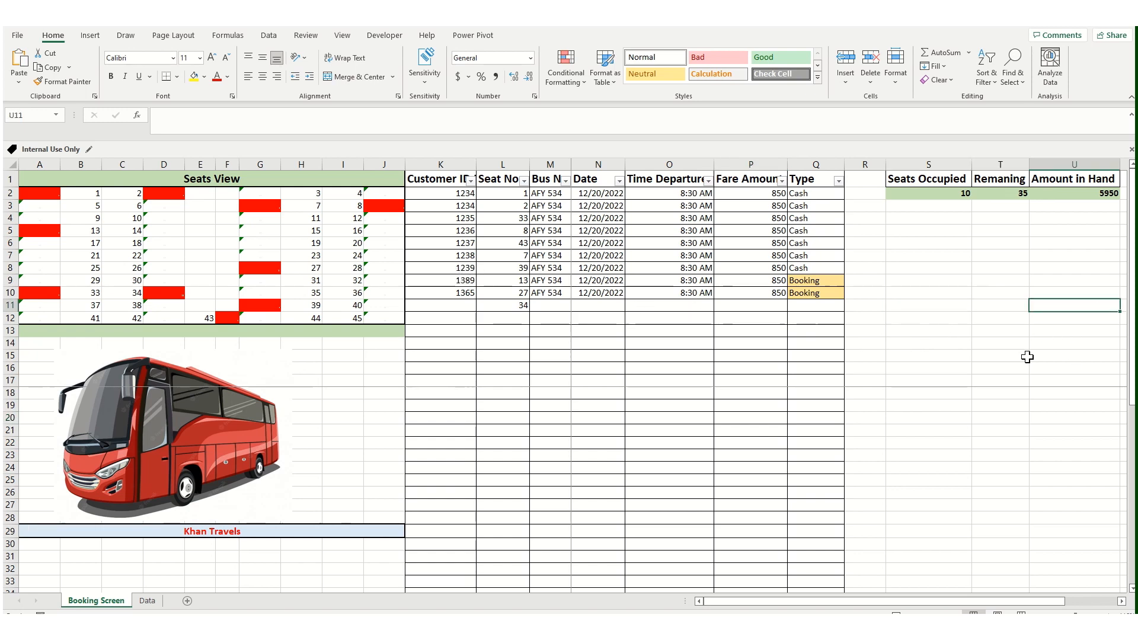
click(956, 329)
click(935, 305)
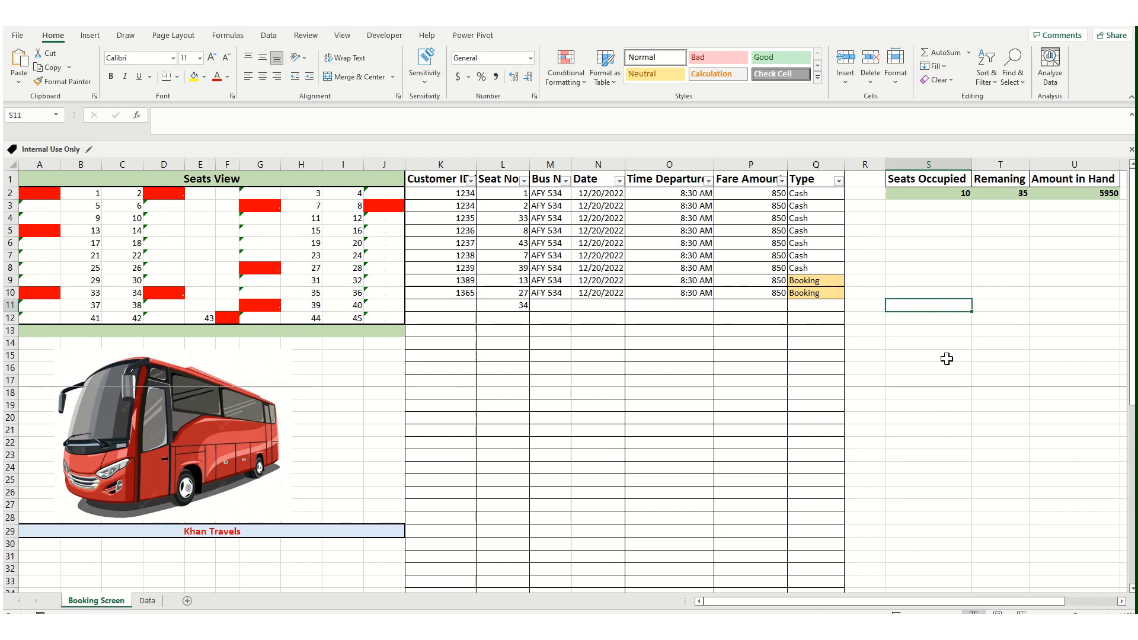
click(947, 359)
drag(930, 300, 1095, 338)
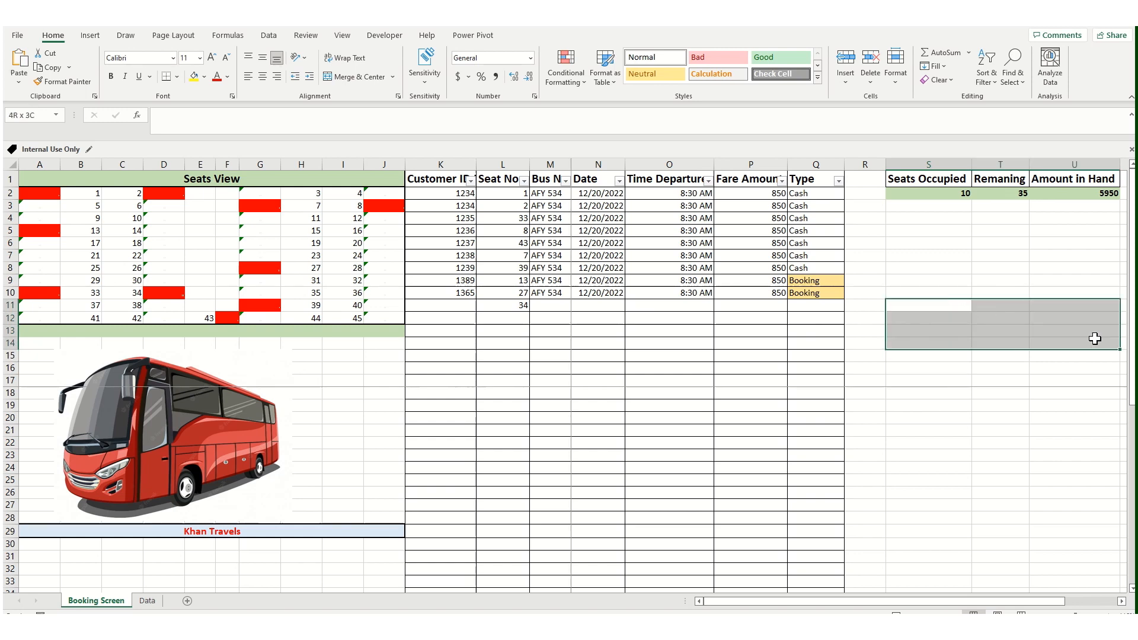
click(599, 368)
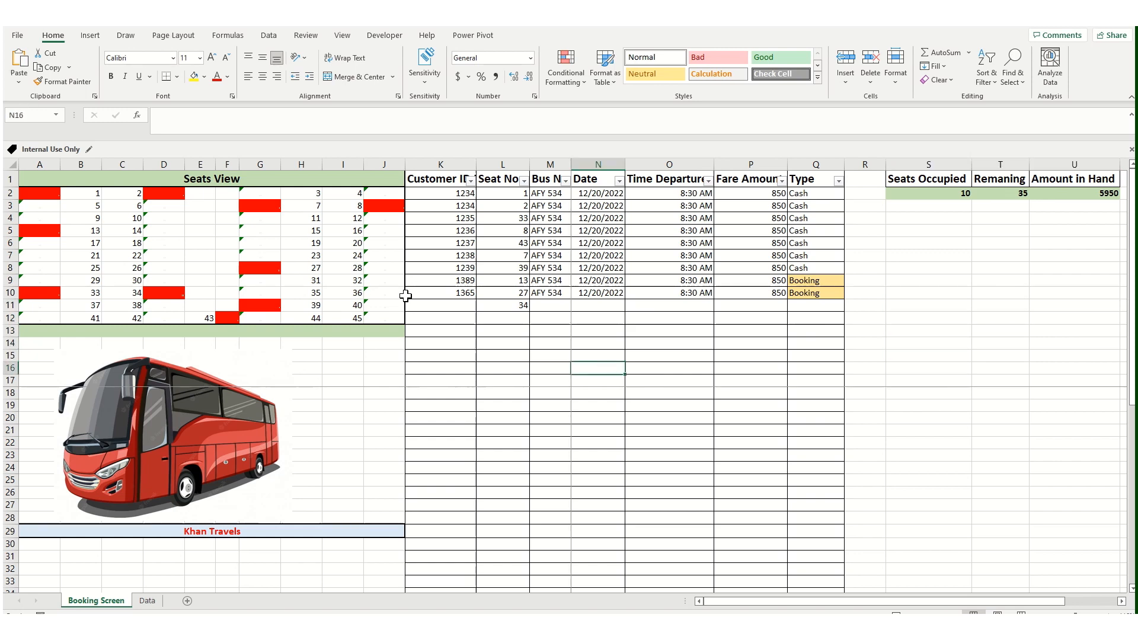
click(454, 295)
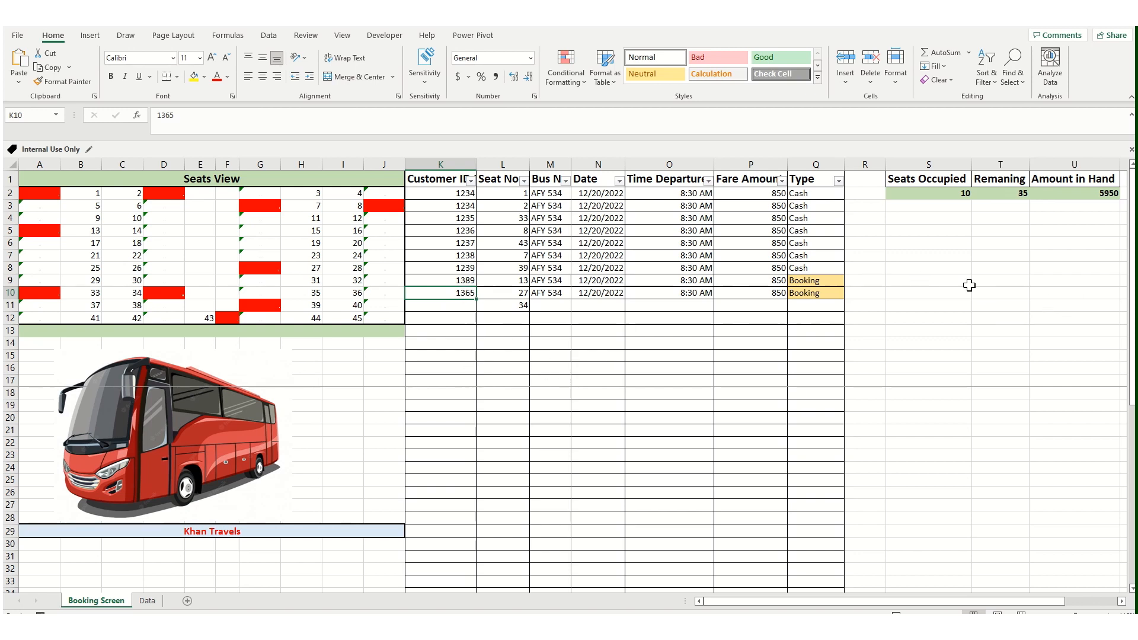
drag(945, 284, 1044, 318)
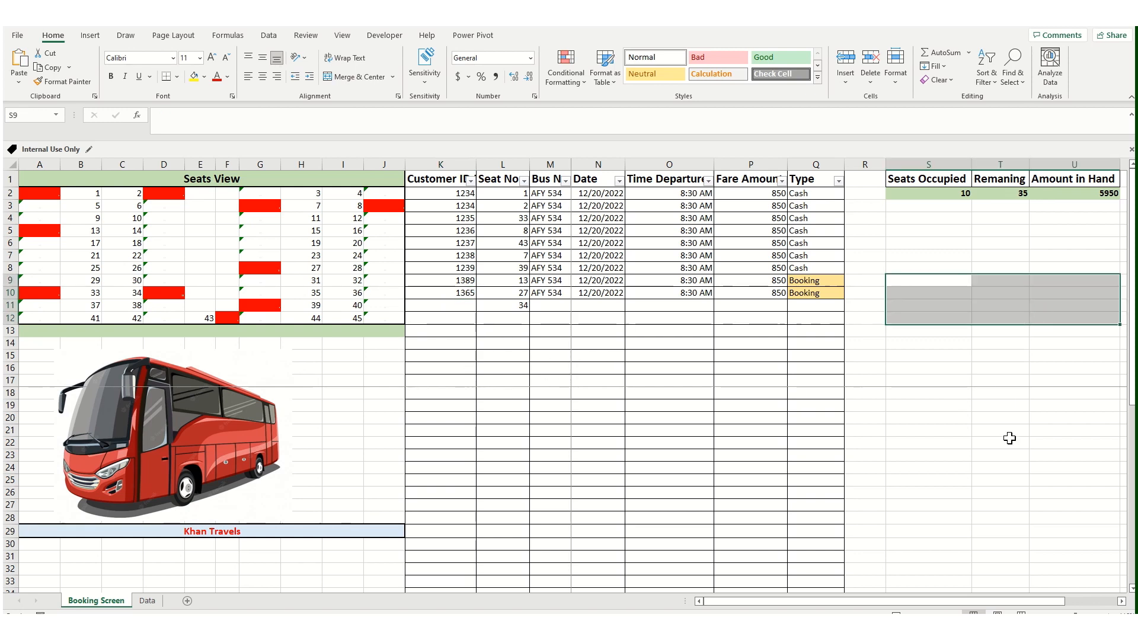
click(1010, 384)
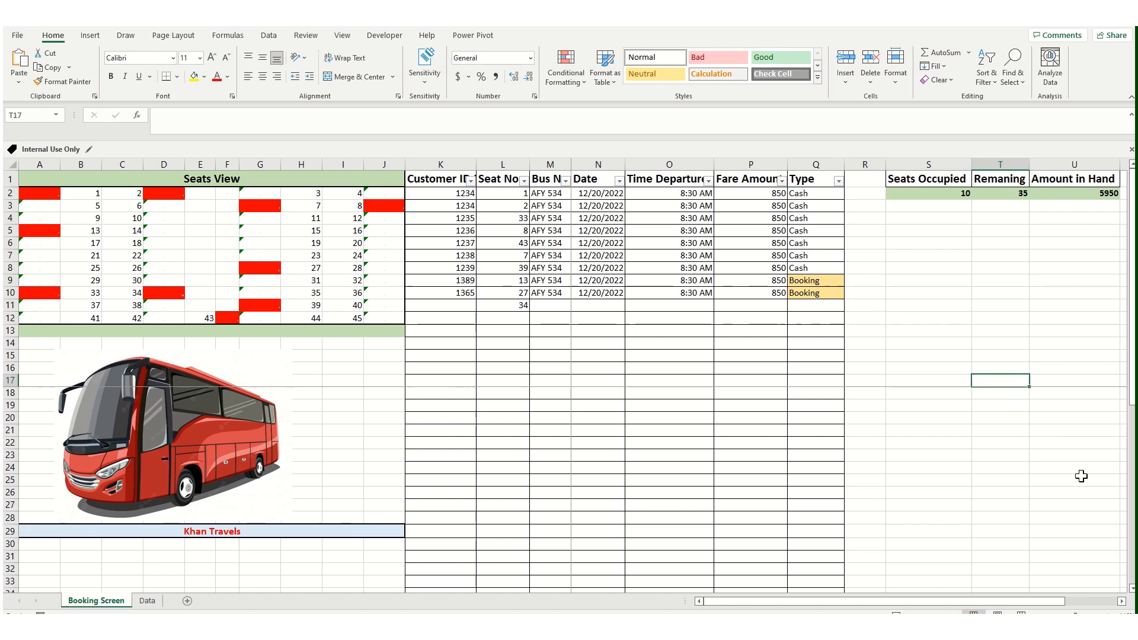
click(632, 457)
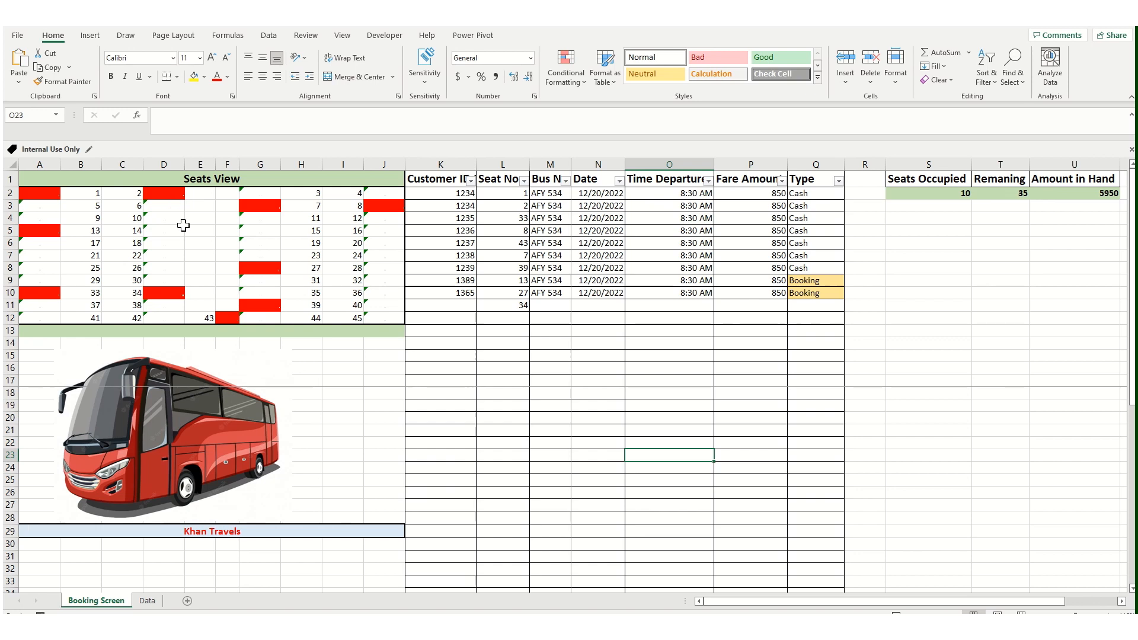
click(37, 190)
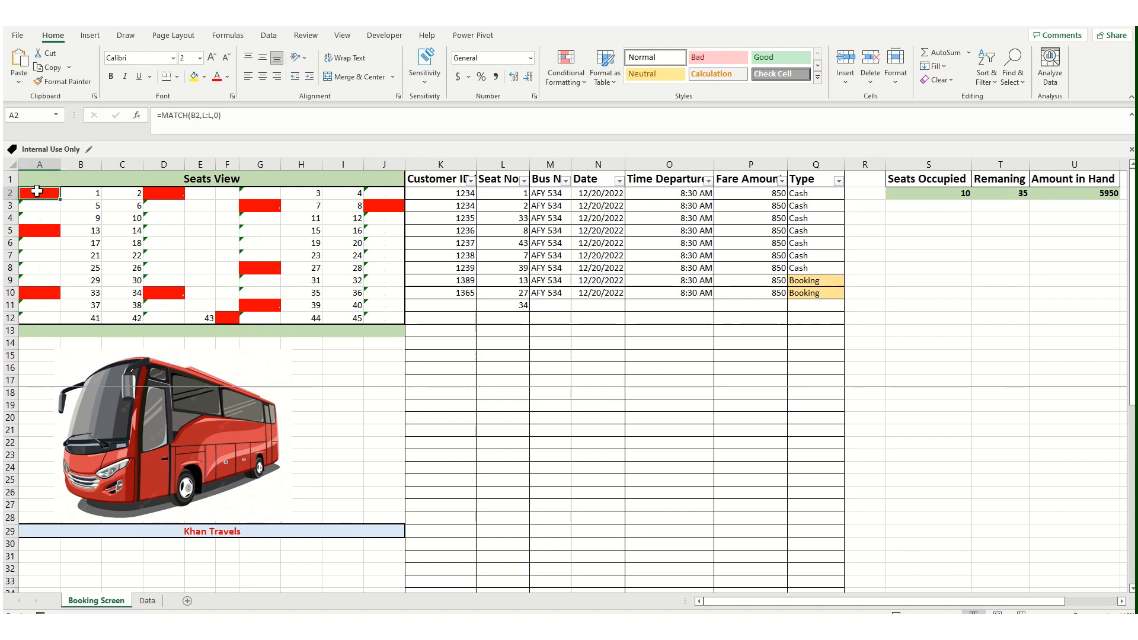
click(604, 369)
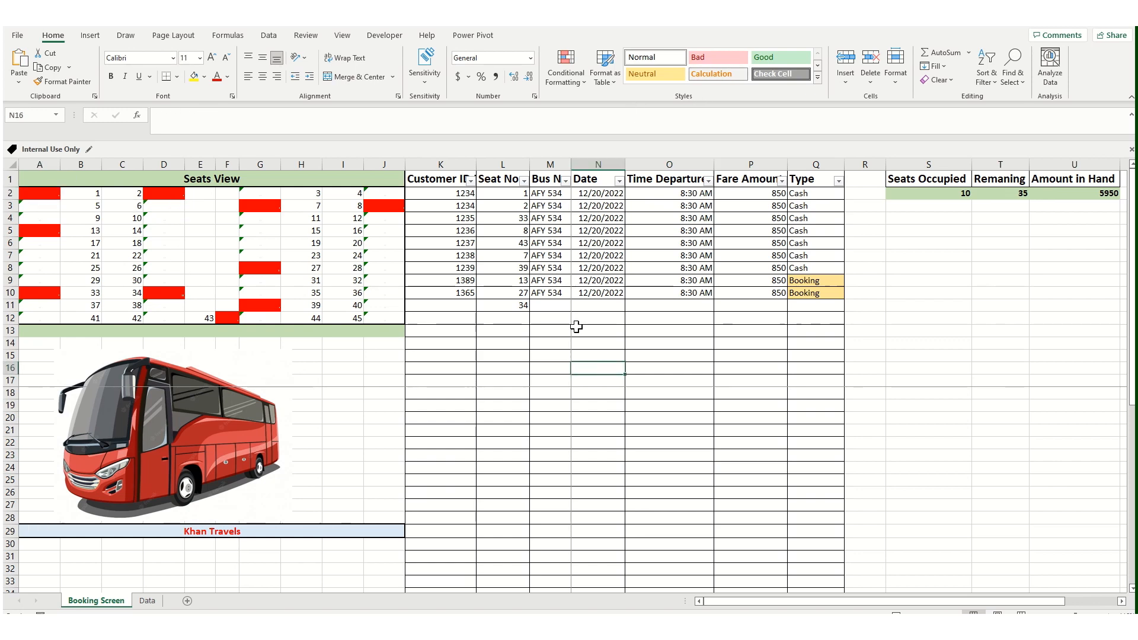